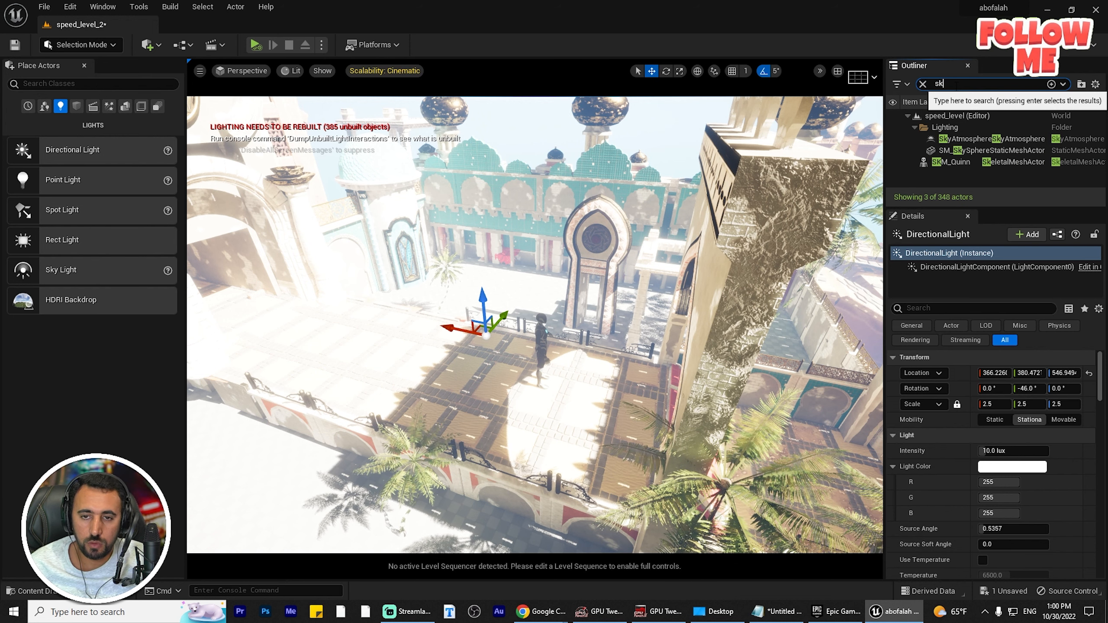
Step: Delete the existing SkyAtmosphere and DirectionalLight actors from the level, filtering the actor list by "ligh" for the light
click(977, 138)
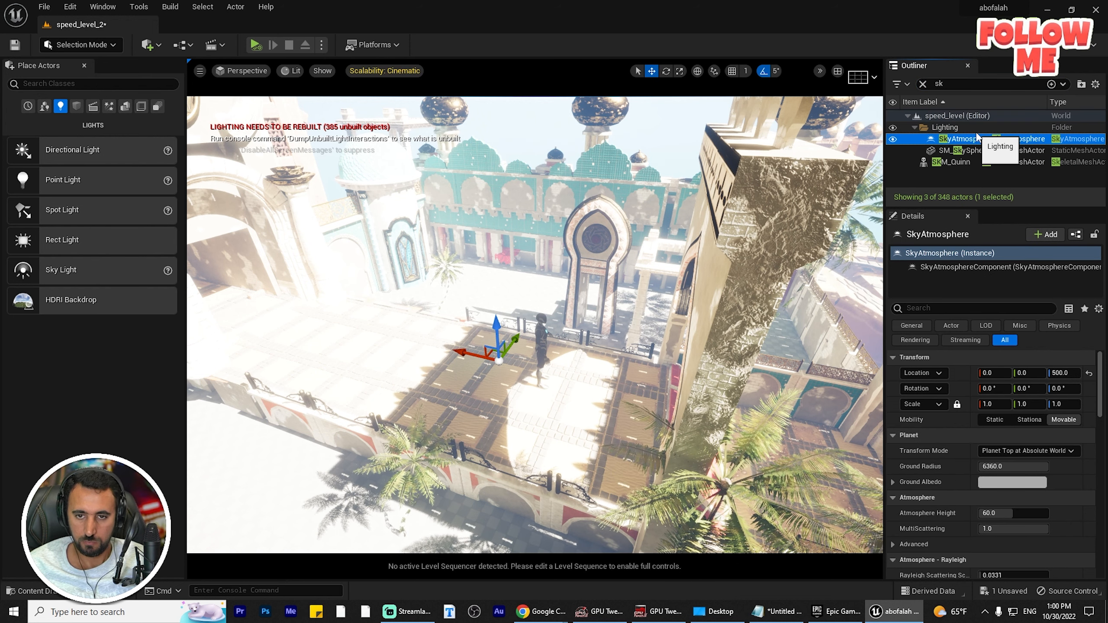
key(Delete)
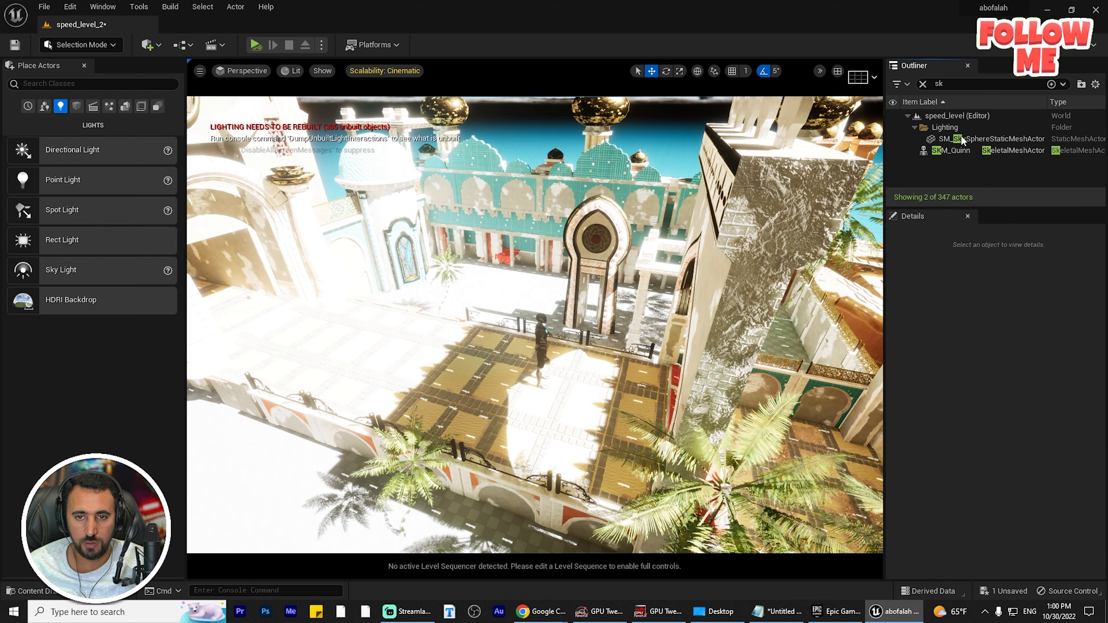
click(995, 84)
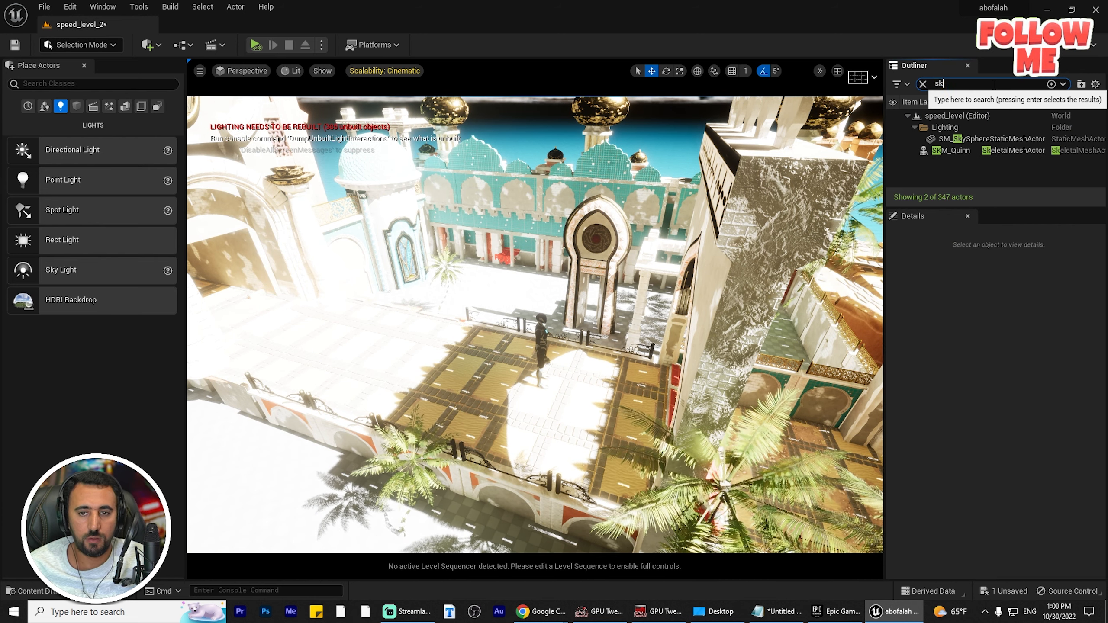
key(BackSpace)
key(BackSpace)
text(ligh)
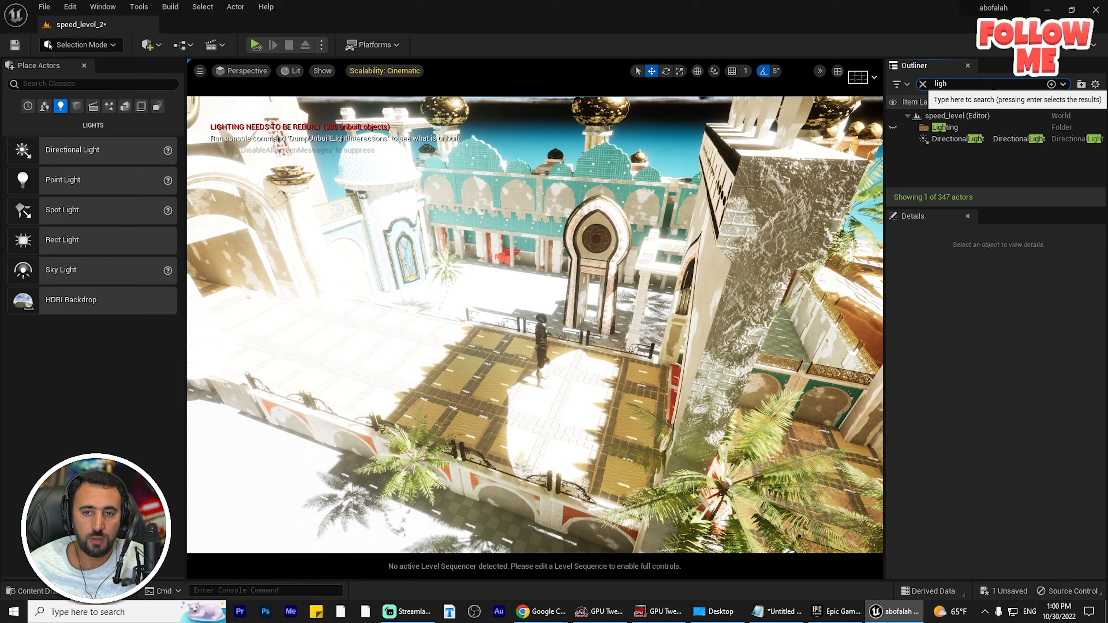
click(953, 140)
key(Delete)
right_drag(731, 406, 770, 384)
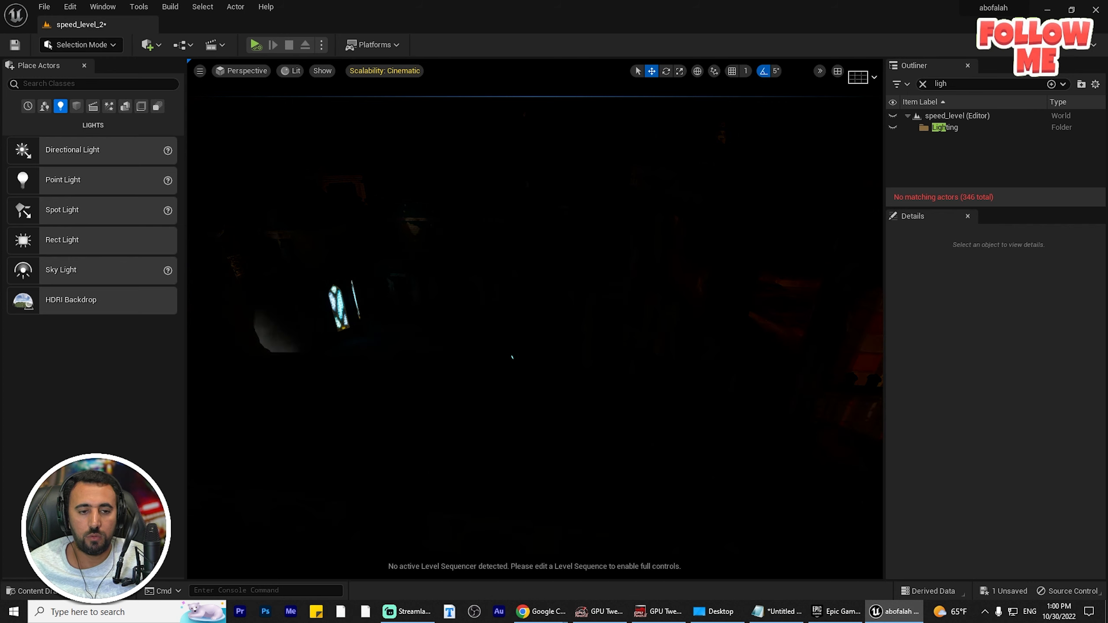
Step: Search the level's actors for any remaining directional or other lights, and clear the search filter
click(967, 83)
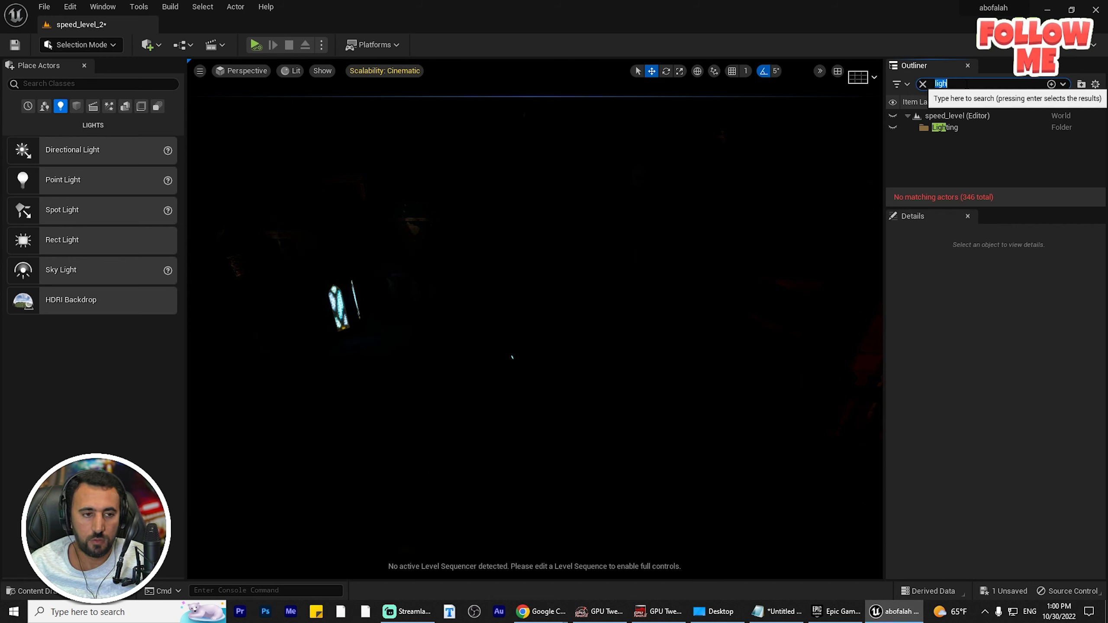
text(d)
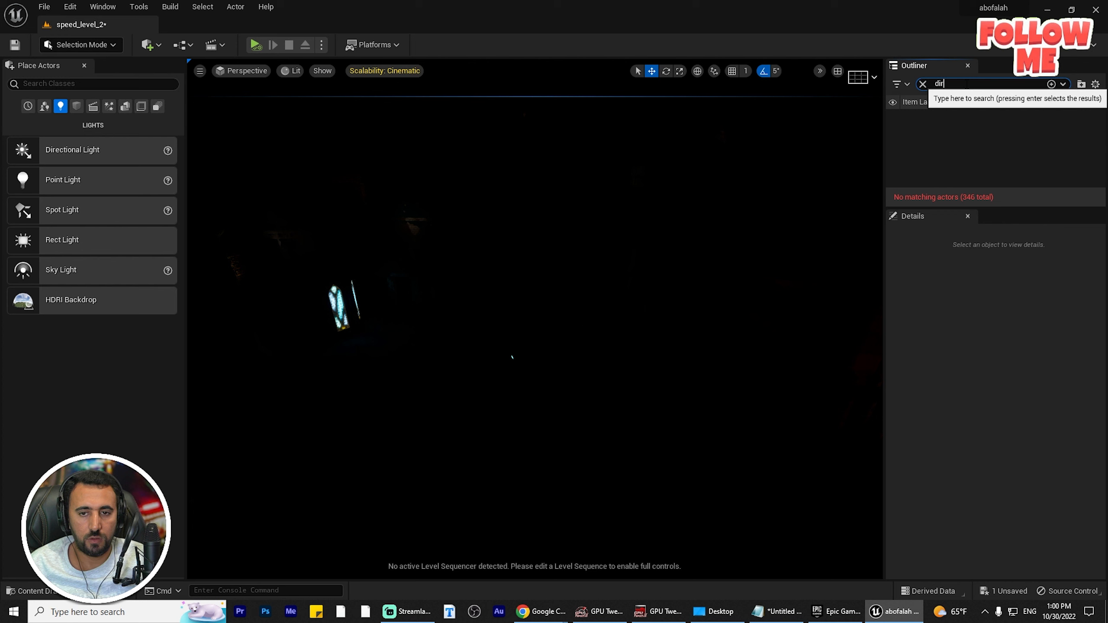
key(BackSpace)
text(light)
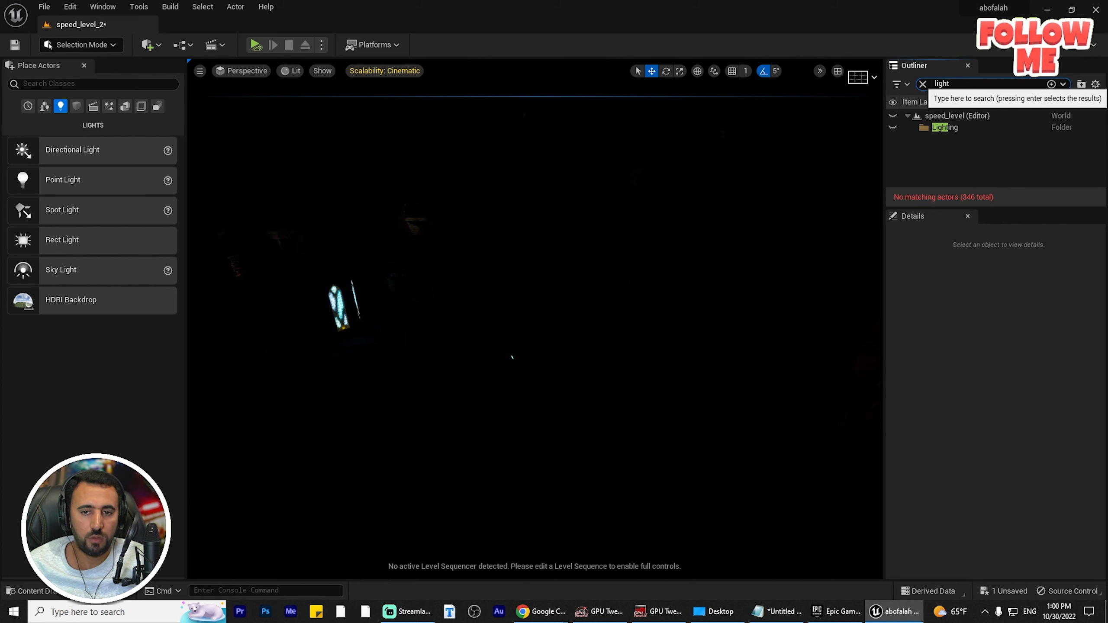
key(ctrl+a)
key(BackSpace)
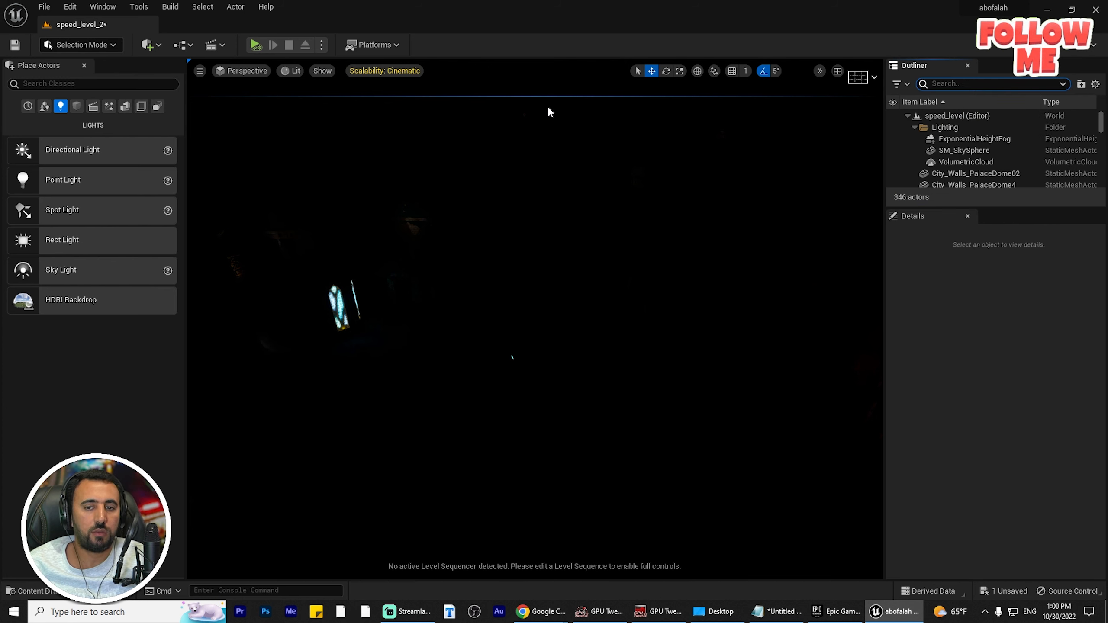
Step: Place a new directional light in the palace courtyard and set its intensity to 0.5 lux
drag(88, 144, 489, 384)
right_drag(662, 395, 480, 393)
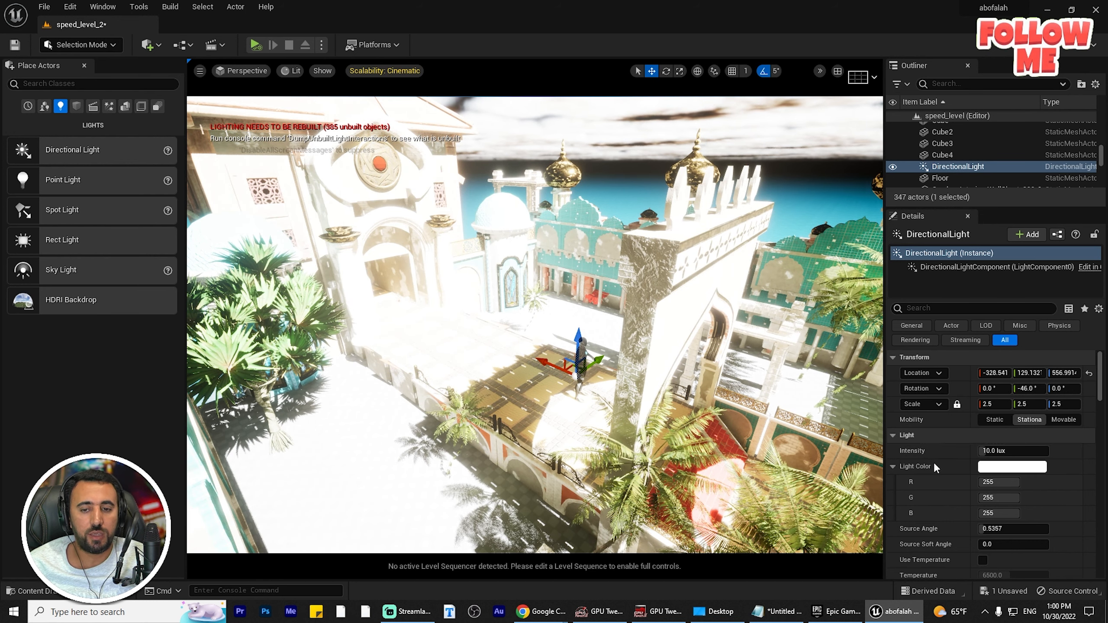
drag(1000, 452, 974, 452)
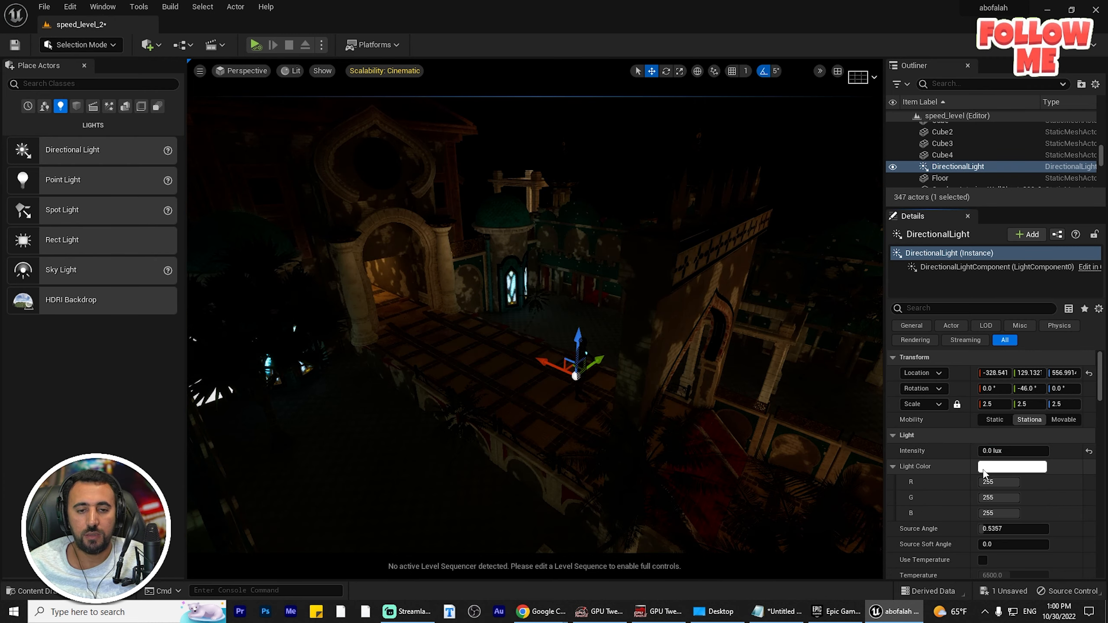
mouse_move(995, 451)
mouse_down()
mouse_move(1007, 451)
mouse_move(982, 451)
mouse_up()
click(1012, 451)
text(0)
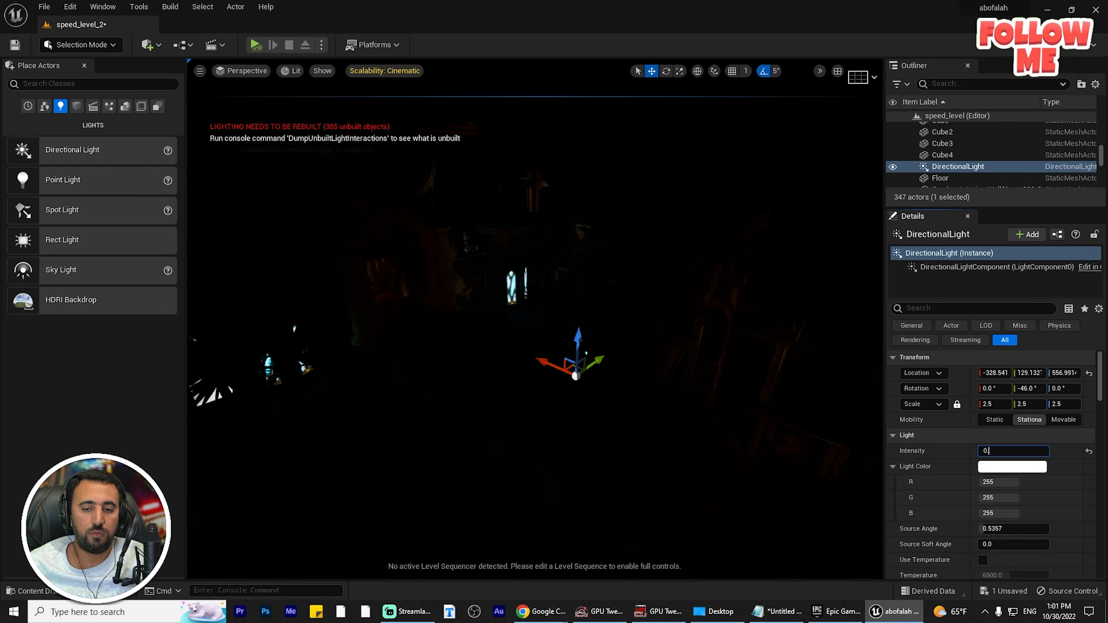
text(.5)
key(Return)
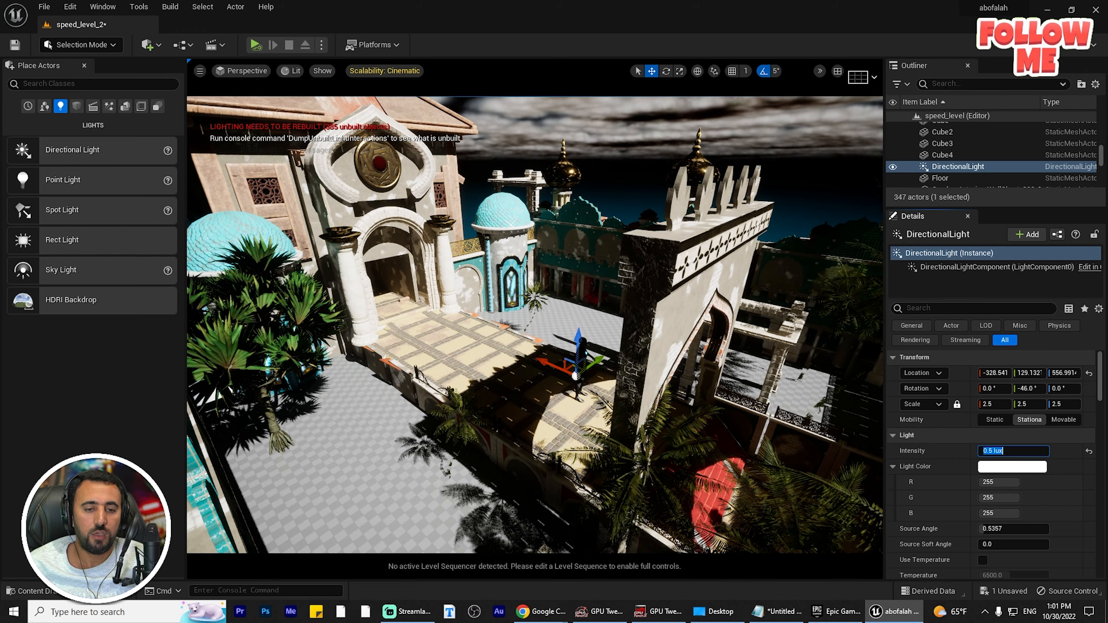
Step: Select and frame the SKM_Quinn character to examine how the directional light falls on it
scroll(535, 325, up, 5)
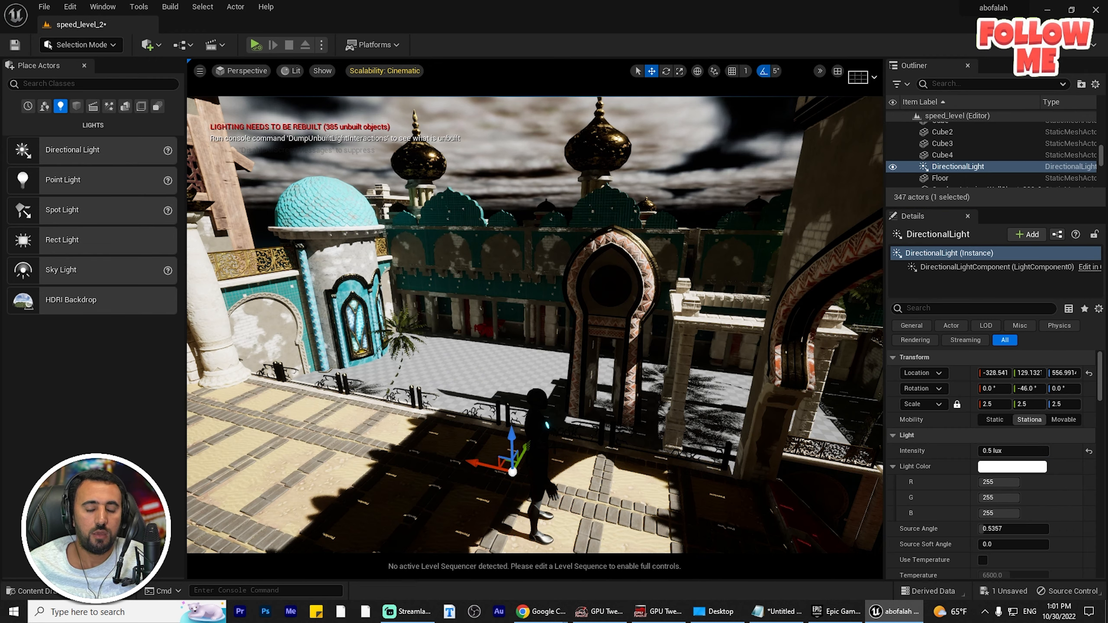
scroll(688, 333, down, 5)
right_drag(688, 334, 664, 354)
scroll(688, 333, up, 4)
click(455, 205)
key(f)
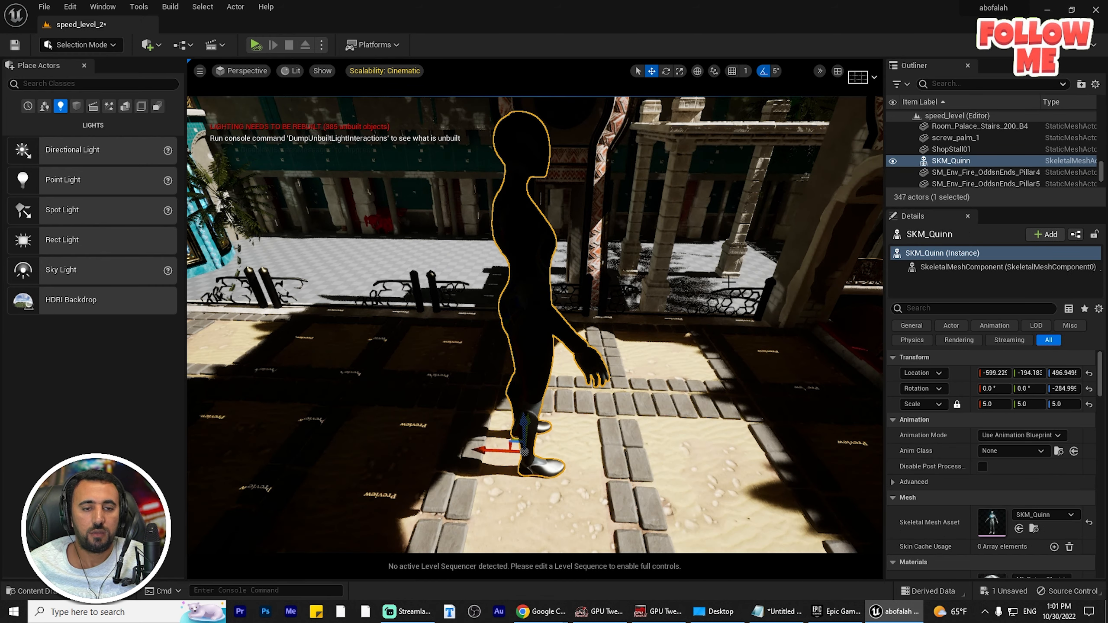
alt+drag(728, 282, 667, 283)
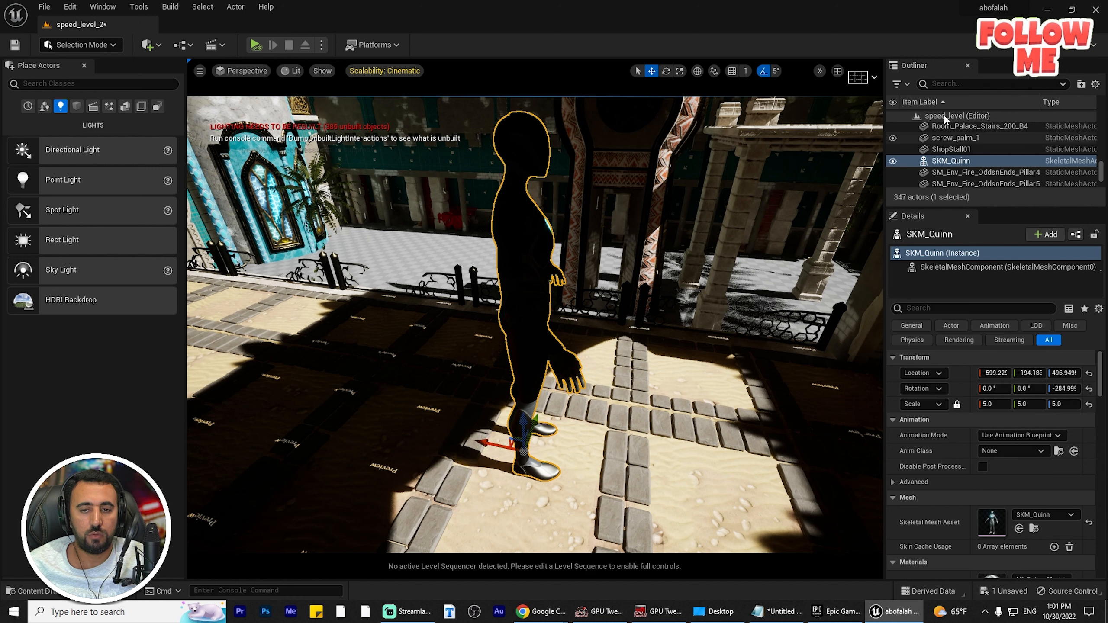
Step: Find the directional light with the filter "dir" and set its intensity to 1 lux
click(968, 84)
text(dir)
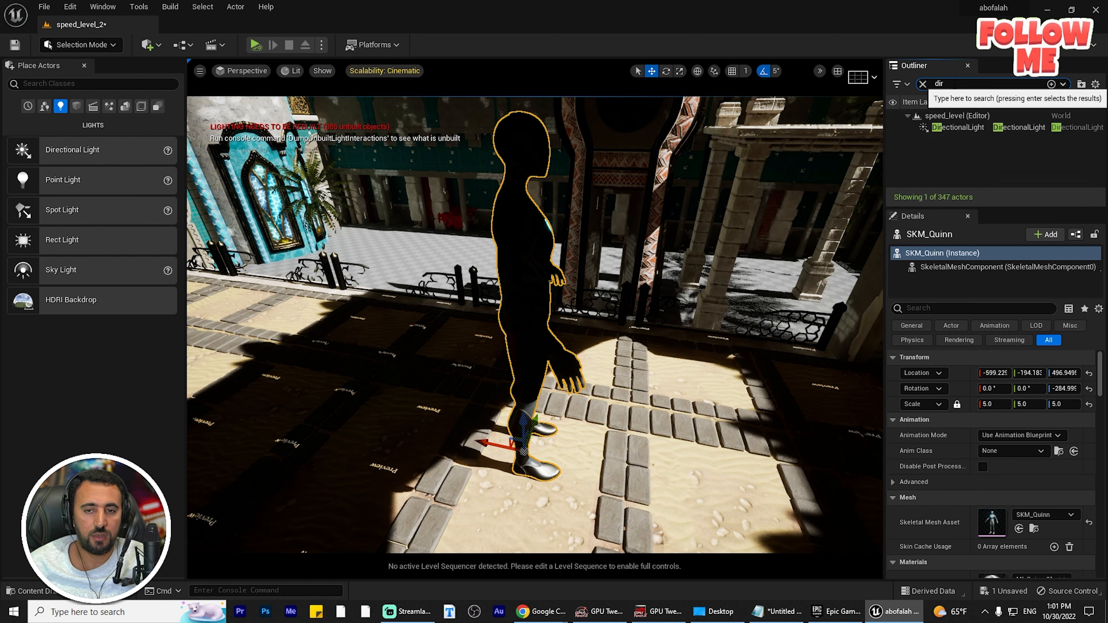
click(968, 126)
click(1001, 450)
text(1)
key(Return)
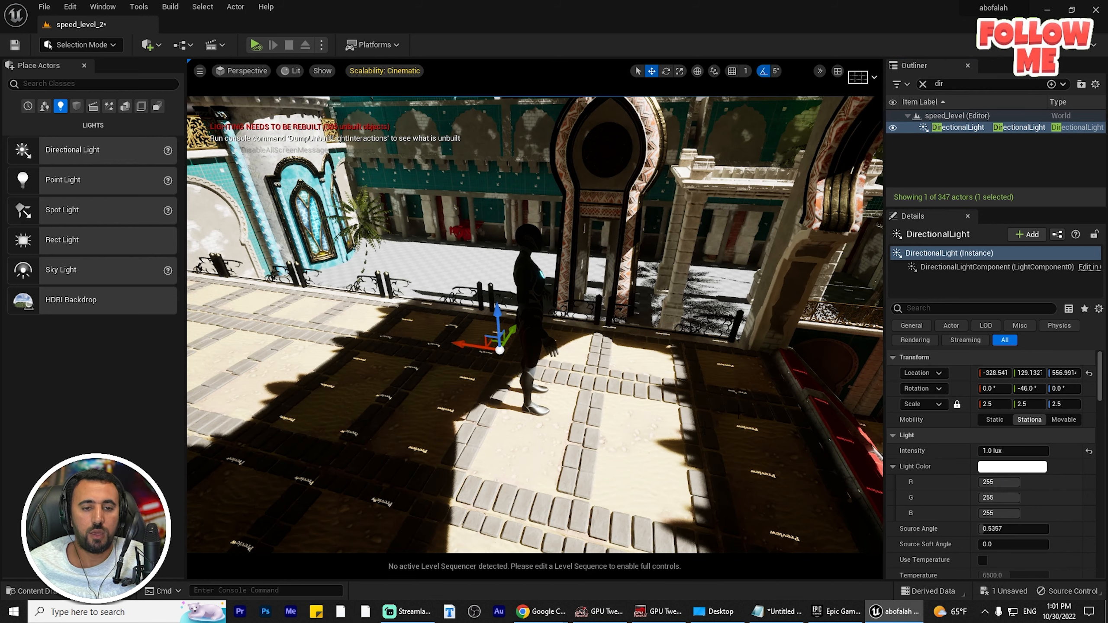
Step: Move the directional light to about X -248.6 and rotate it around Z to about -75 degrees
right_drag(481, 349, 524, 348)
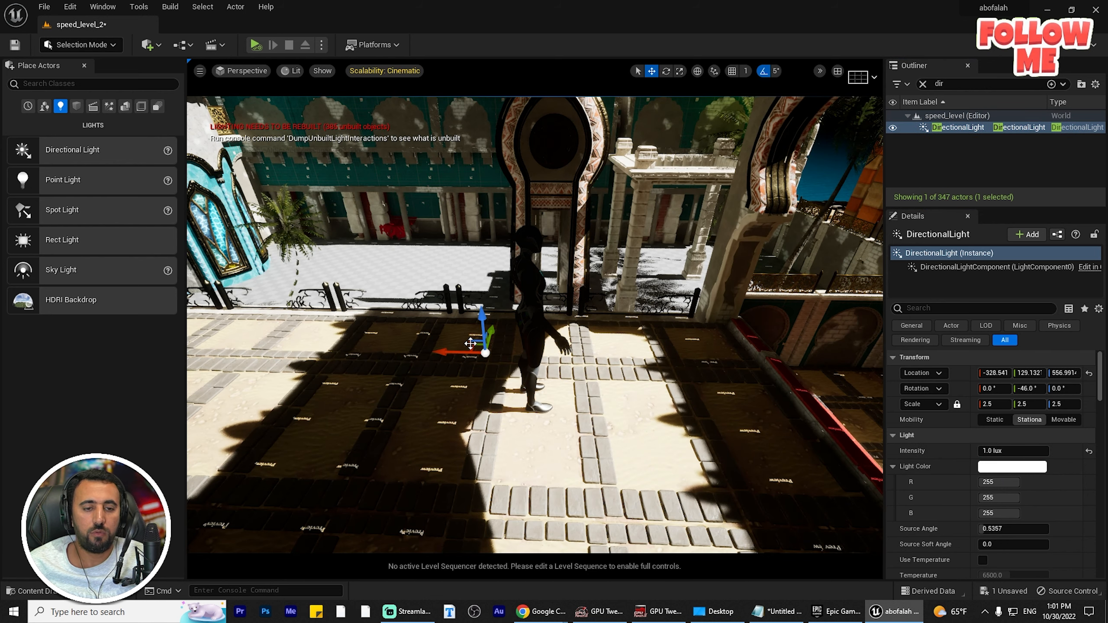
drag(453, 351, 394, 353)
key(e)
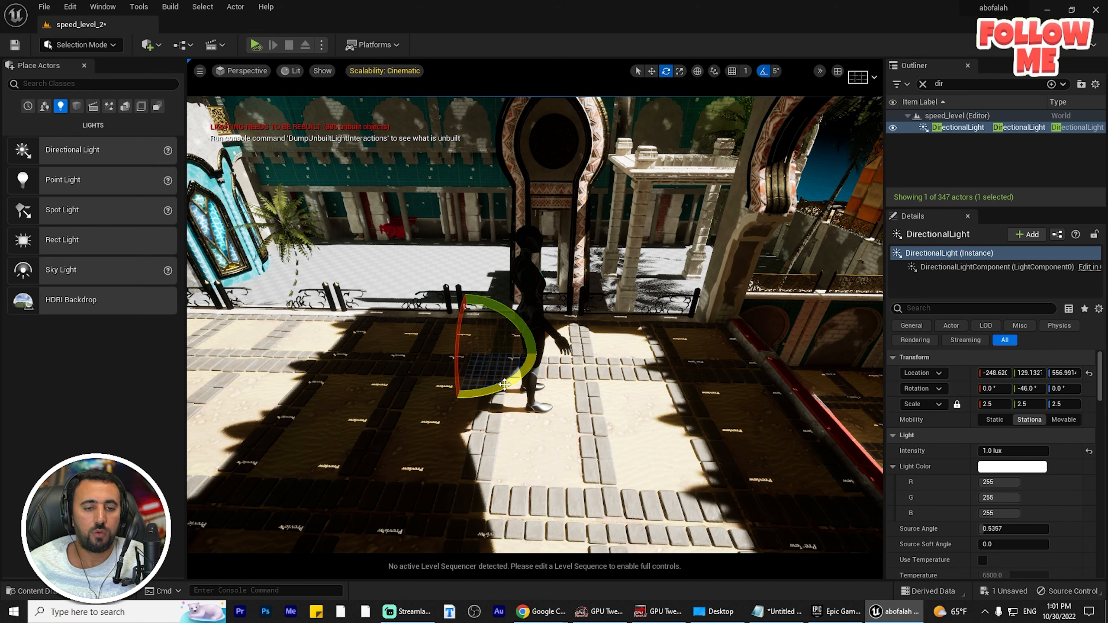
drag(493, 371, 439, 409)
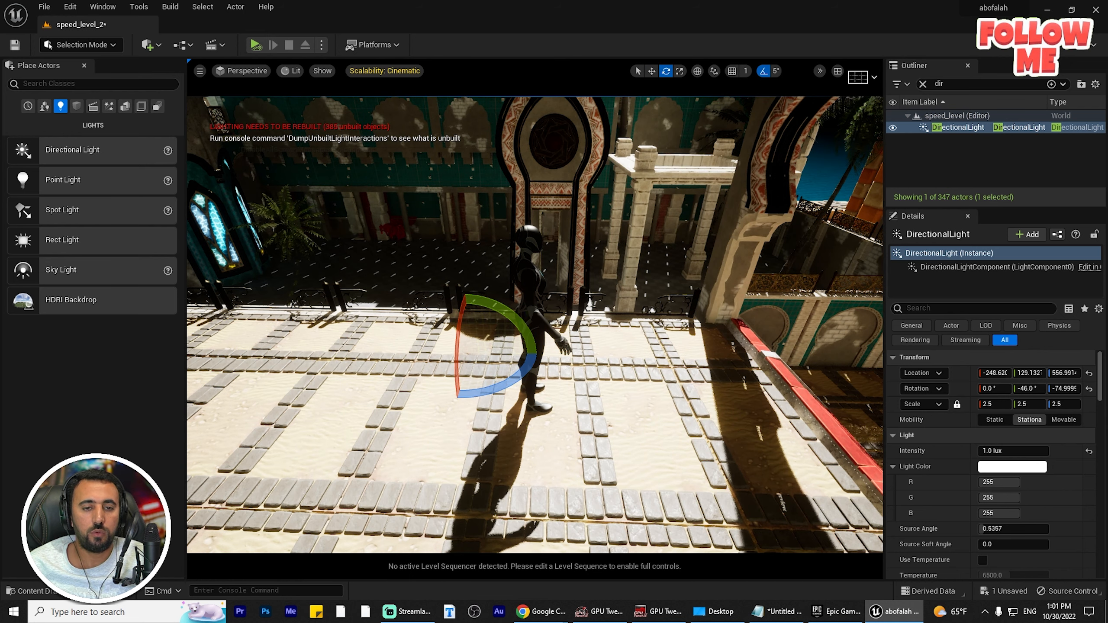
Step: Adjust the sun direction interactively until the directional light's rotation is about 5.7, -39.5, 111.9 degrees
scroll(492, 418, down, 4)
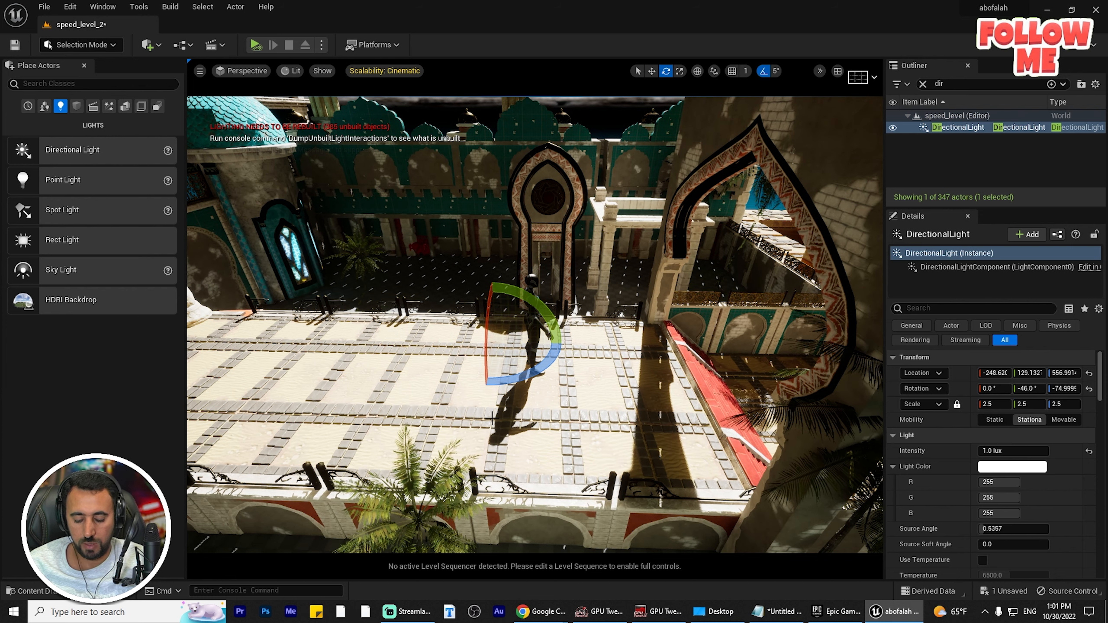
key(ctrl+l)
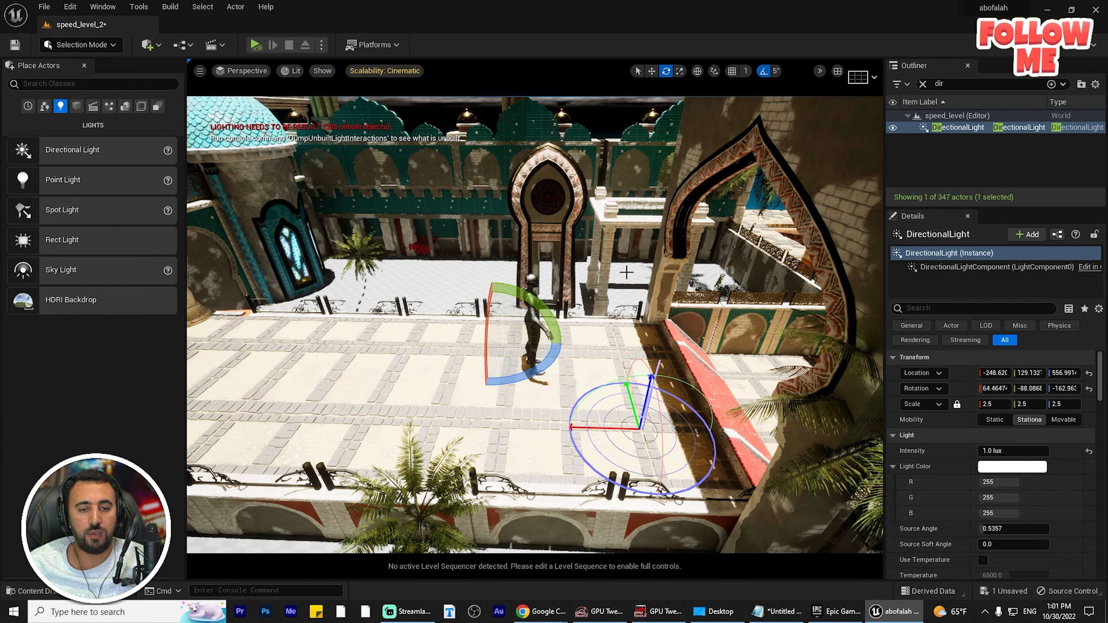
key(ctrl+l)
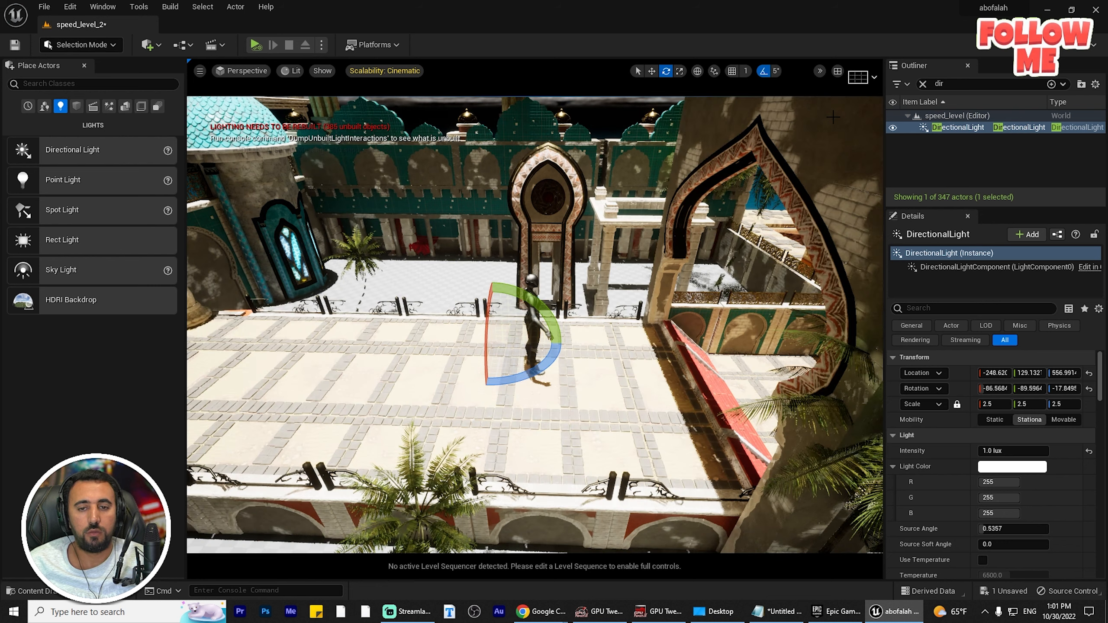
key(ctrl+l)
key(ctrl+l)
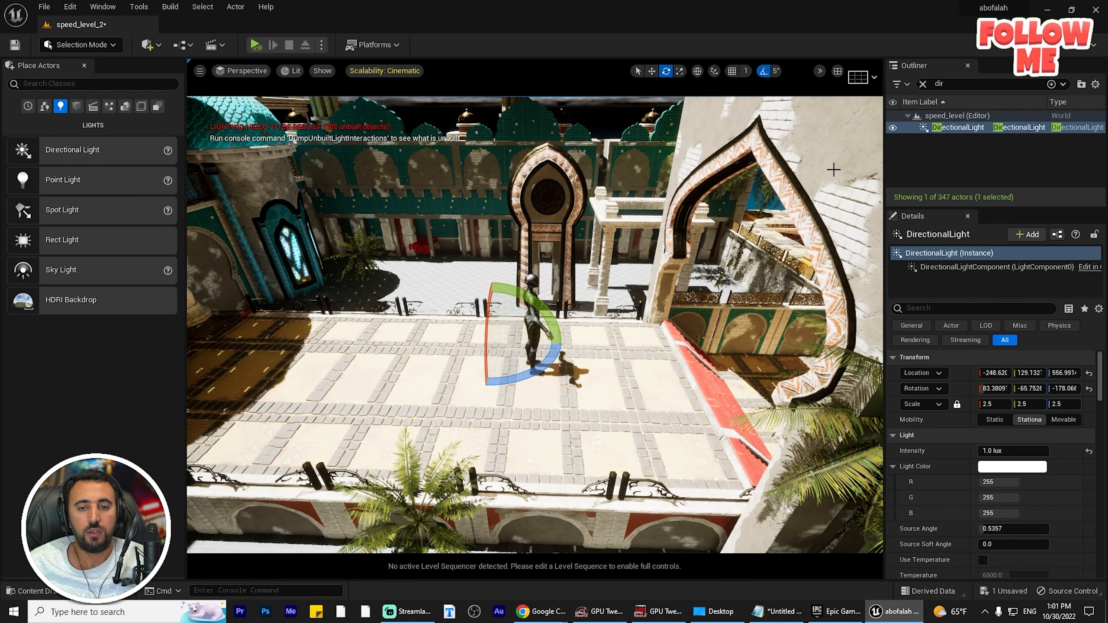
key(ctrl+l)
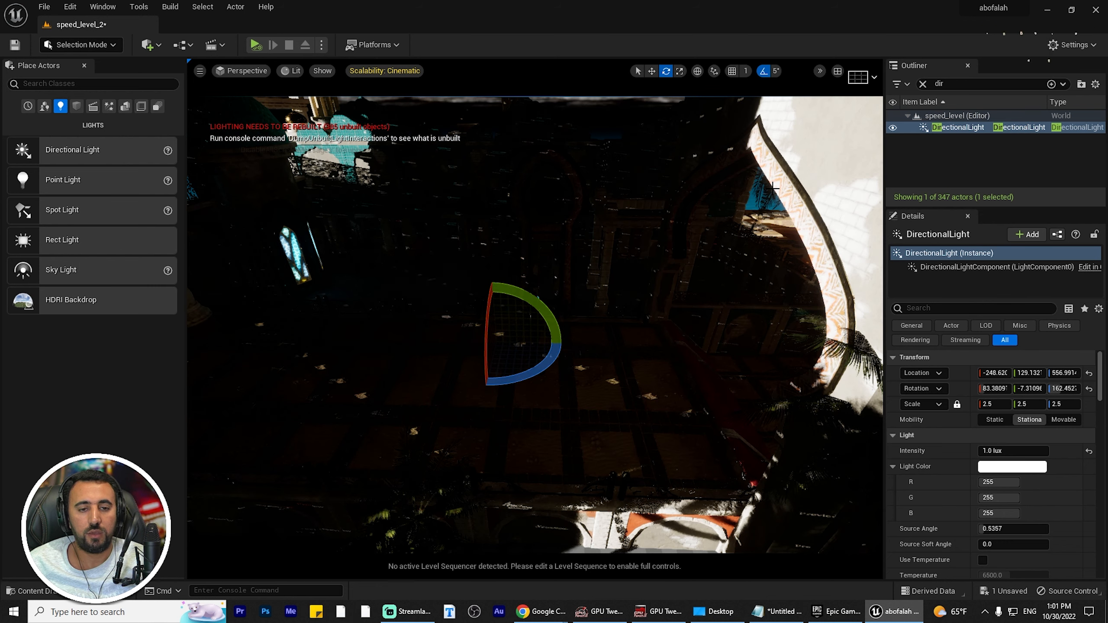
key(ctrl+l)
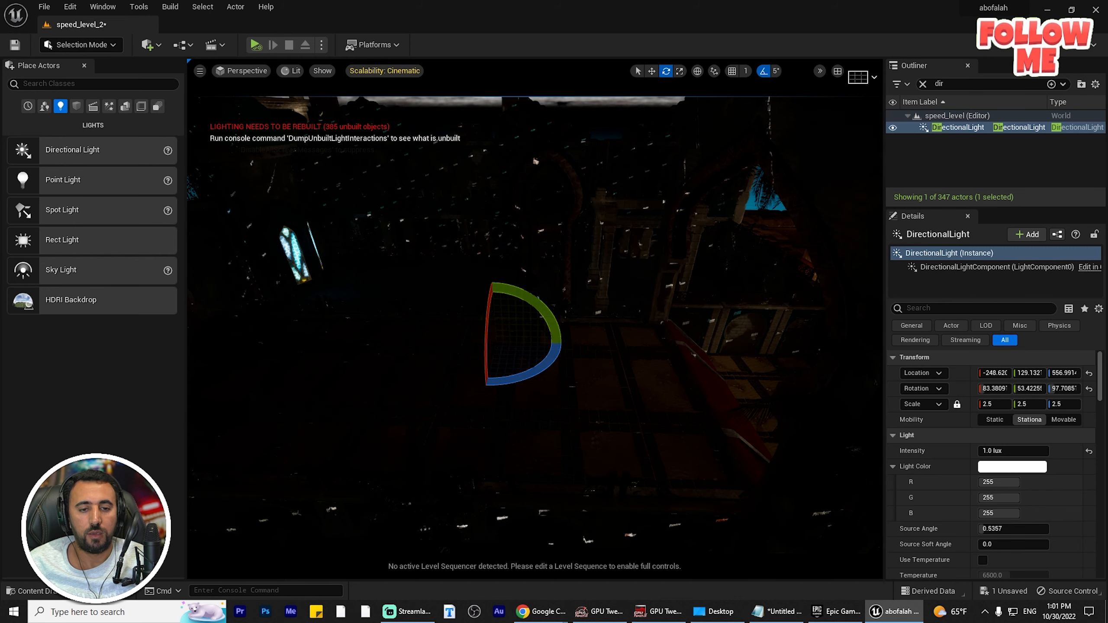
key(ctrl+l)
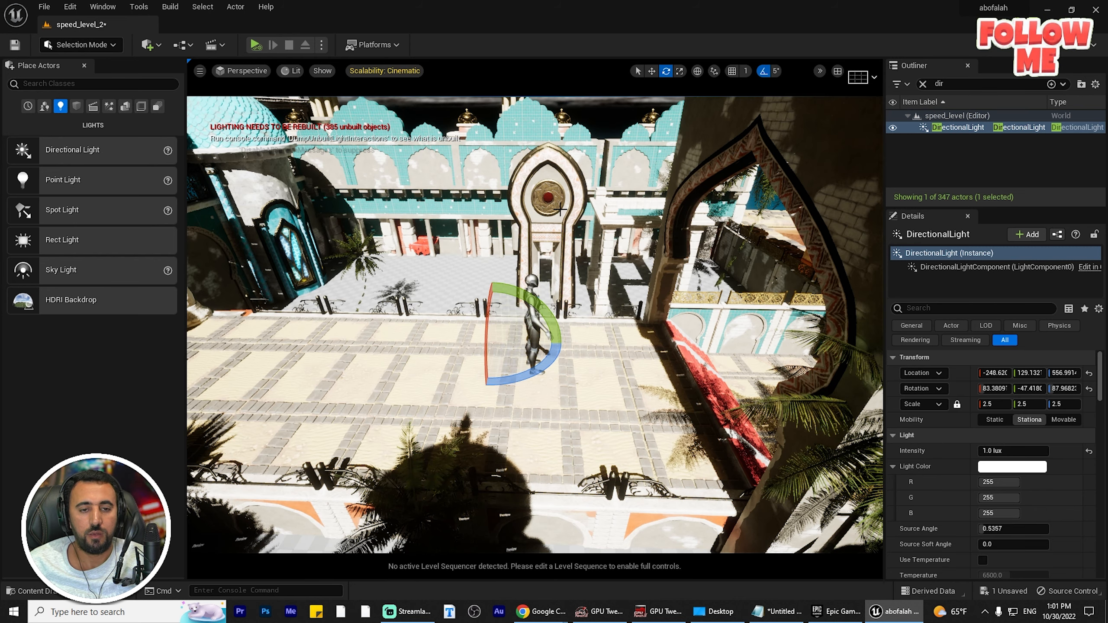
key(ctrl+l)
key(ctrl+l)
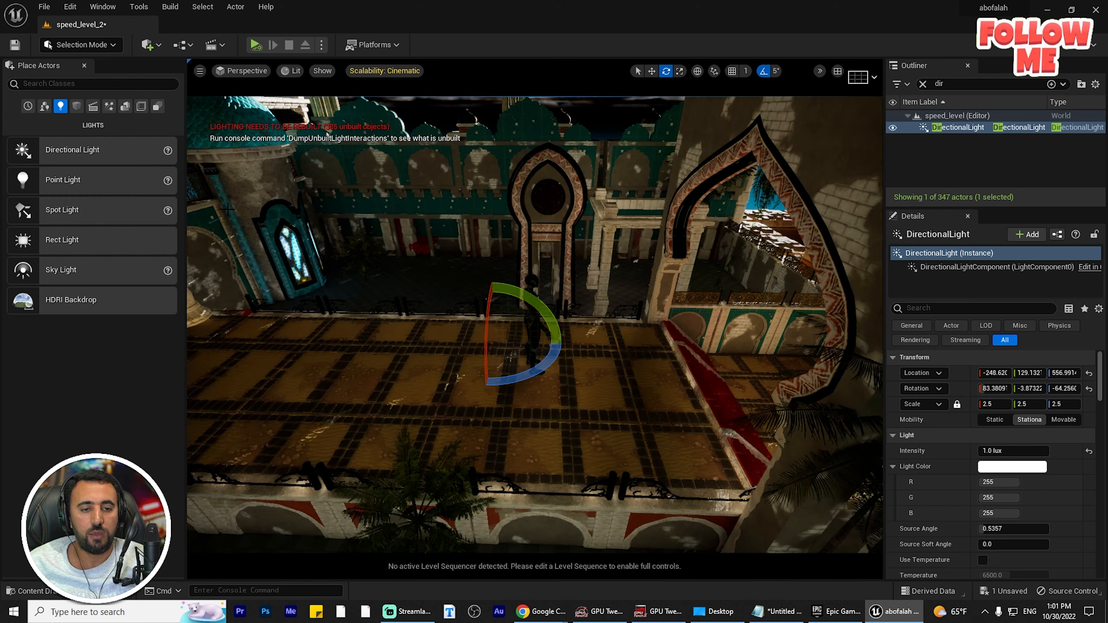
key(ctrl+l)
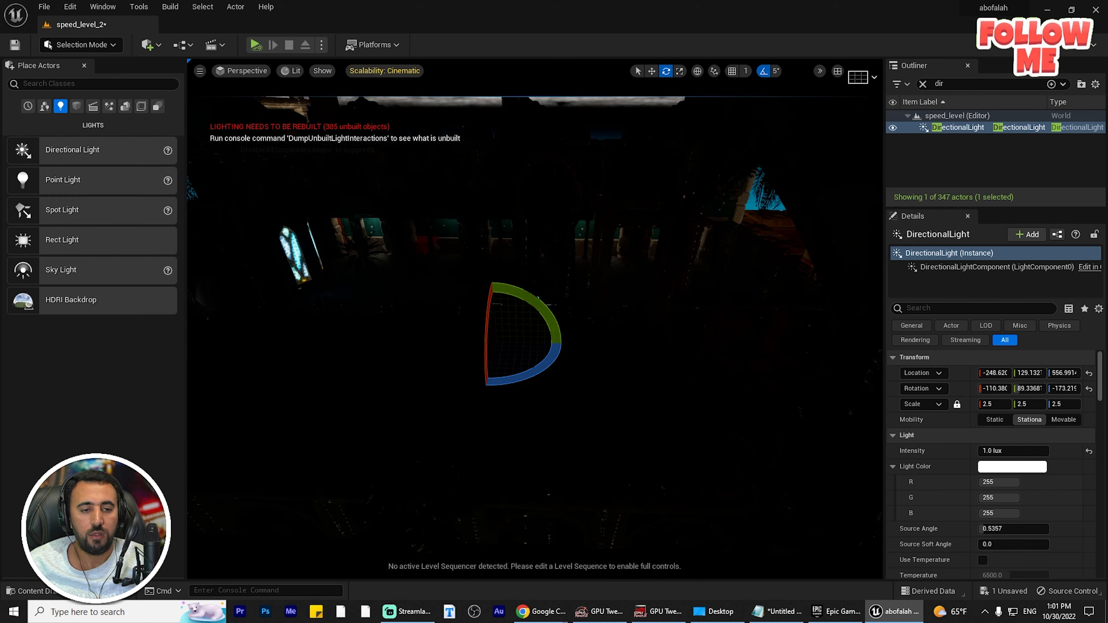
key(ctrl+l)
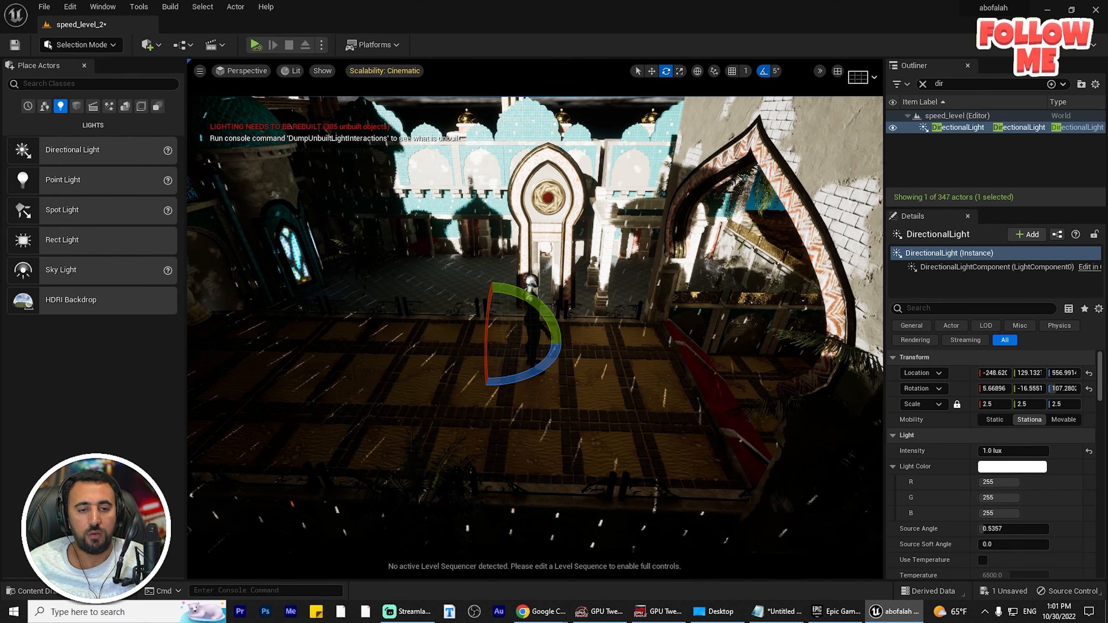
key(ctrl+l)
key(ctrl+l)
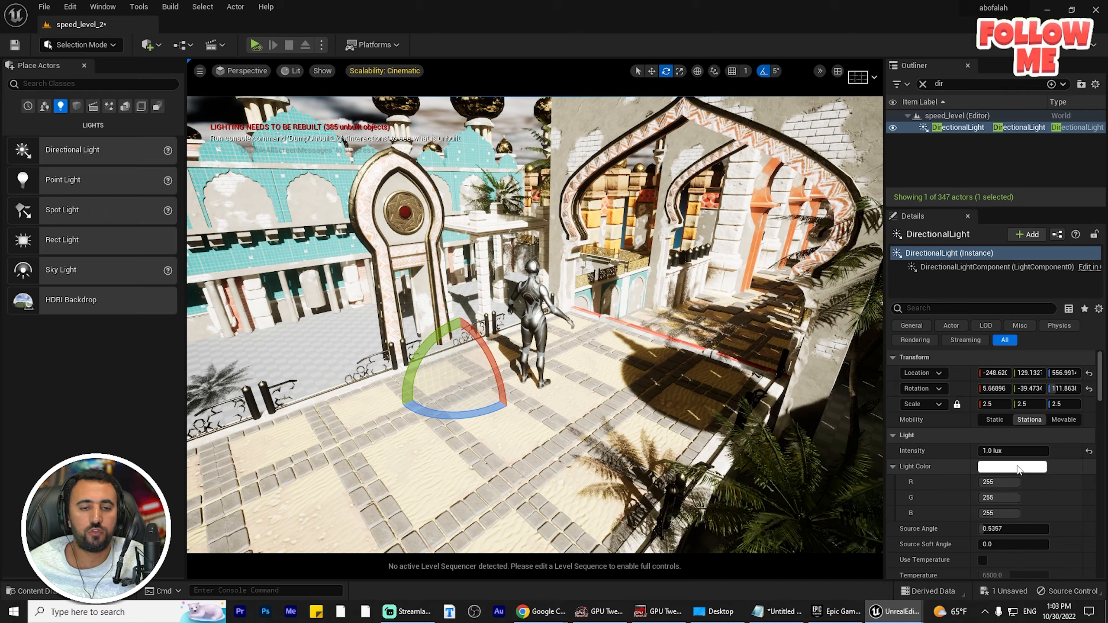
Step: Set the directional light's colour to R 255, G 254, B 252 and enable Use Temperature at about 6397
click(1017, 467)
mouse_move(820, 380)
mouse_down()
mouse_move(820, 400)
mouse_move(866, 402)
mouse_move(866, 374)
mouse_move(861, 423)
mouse_move(802, 389)
mouse_move(814, 409)
mouse_move(870, 359)
mouse_move(835, 394)
mouse_up()
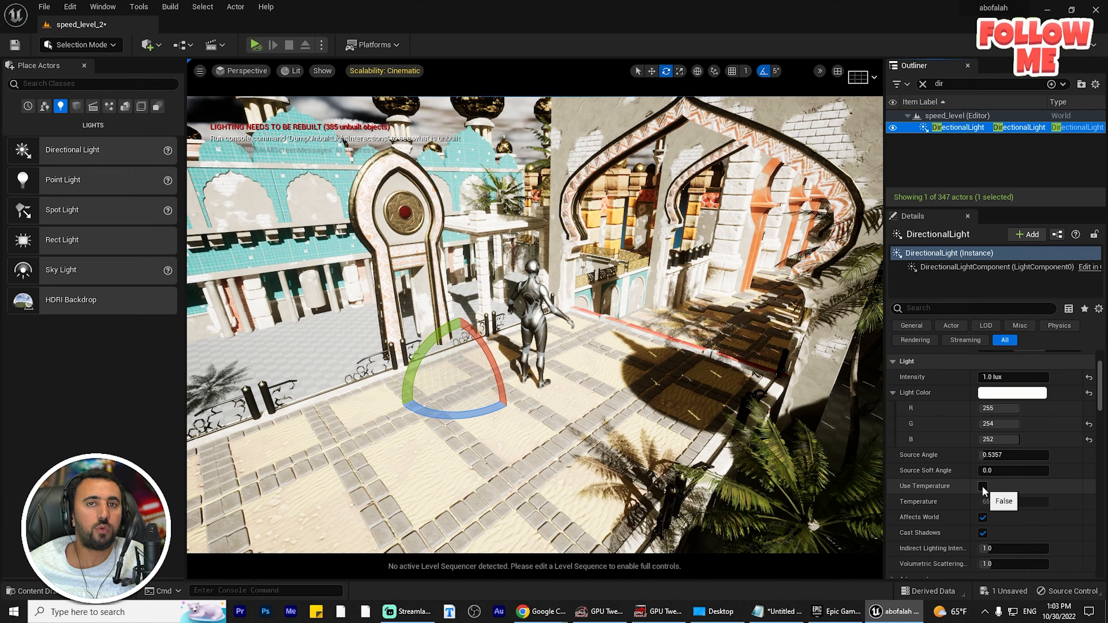
click(982, 486)
mouse_move(998, 501)
mouse_down()
mouse_move(960, 501)
mouse_move(1047, 502)
mouse_move(978, 502)
mouse_move(1010, 502)
mouse_up()
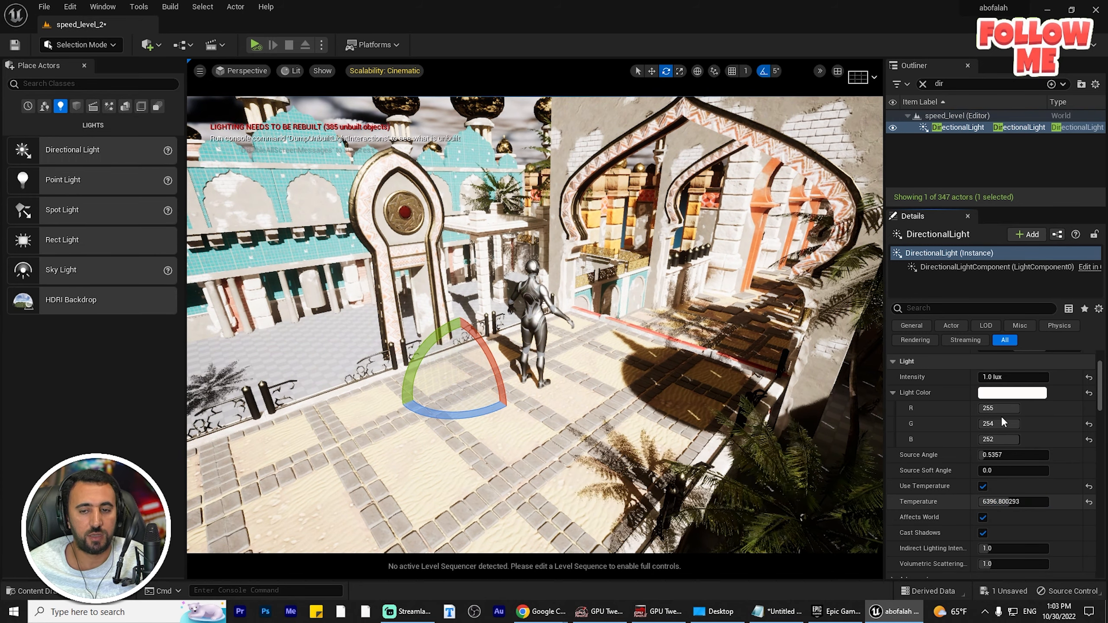
click(958, 127)
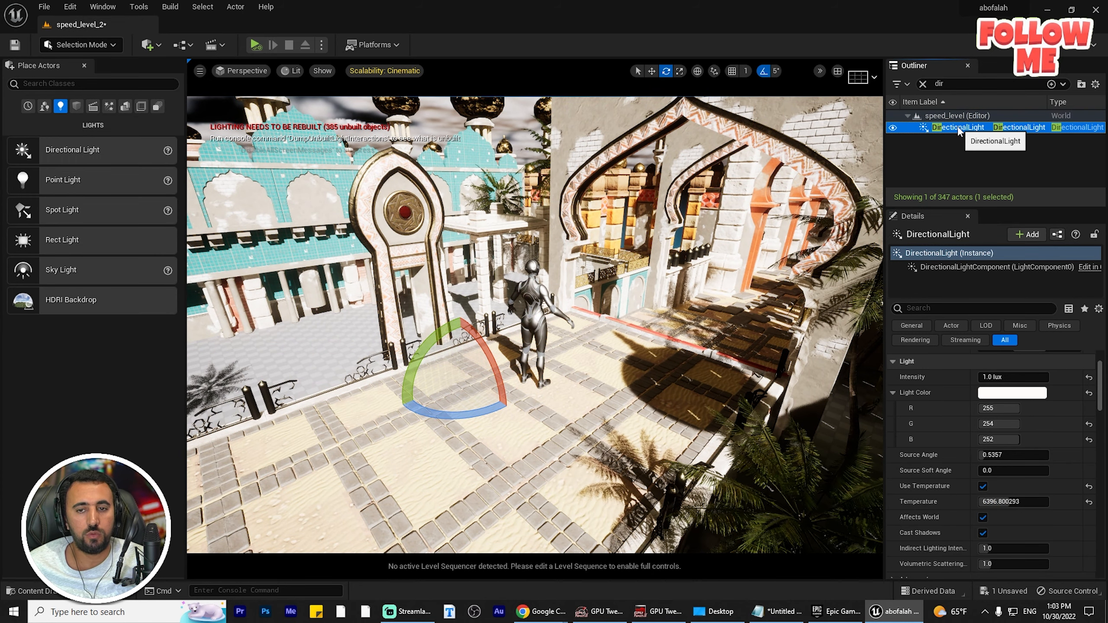
Step: Delete the directional light and place a point light on the courtyard terrace floor near the character
key(Delete)
drag(457, 271, 594, 333)
key(f)
scroll(581, 312, down, 5)
key(w)
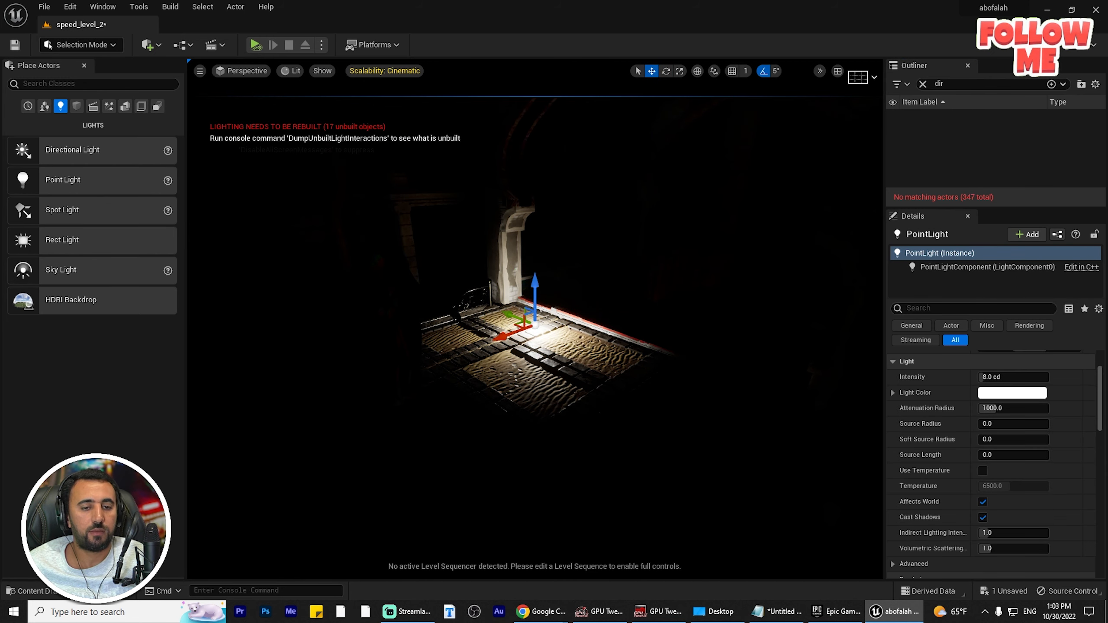
Step: Raise the point light off the floor and position it above and beside the character
drag(535, 301, 405, 214)
right_drag(410, 218, 563, 227)
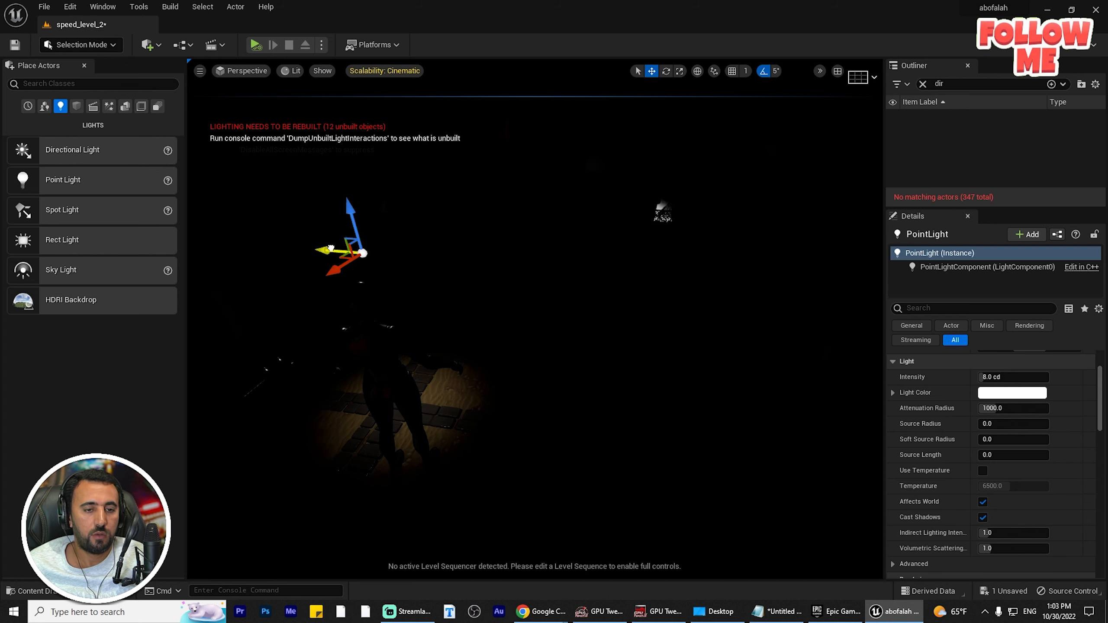
key(f)
alt+drag(330, 248, 196, 213)
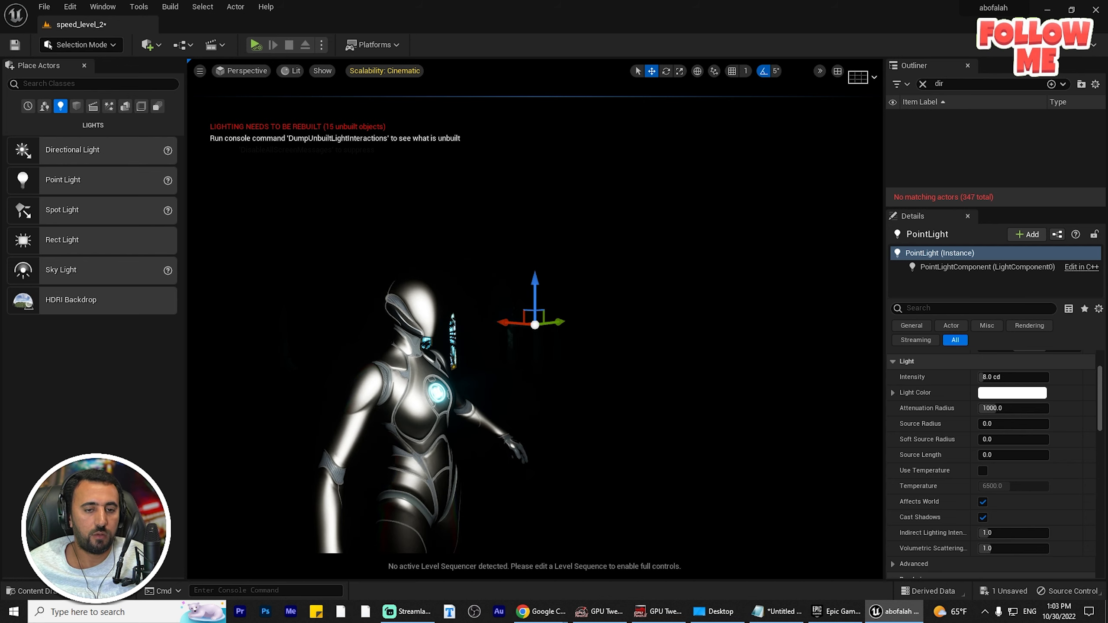
mouse_move(536, 279)
mouse_down()
mouse_move(535, 312)
mouse_move(536, 285)
mouse_up()
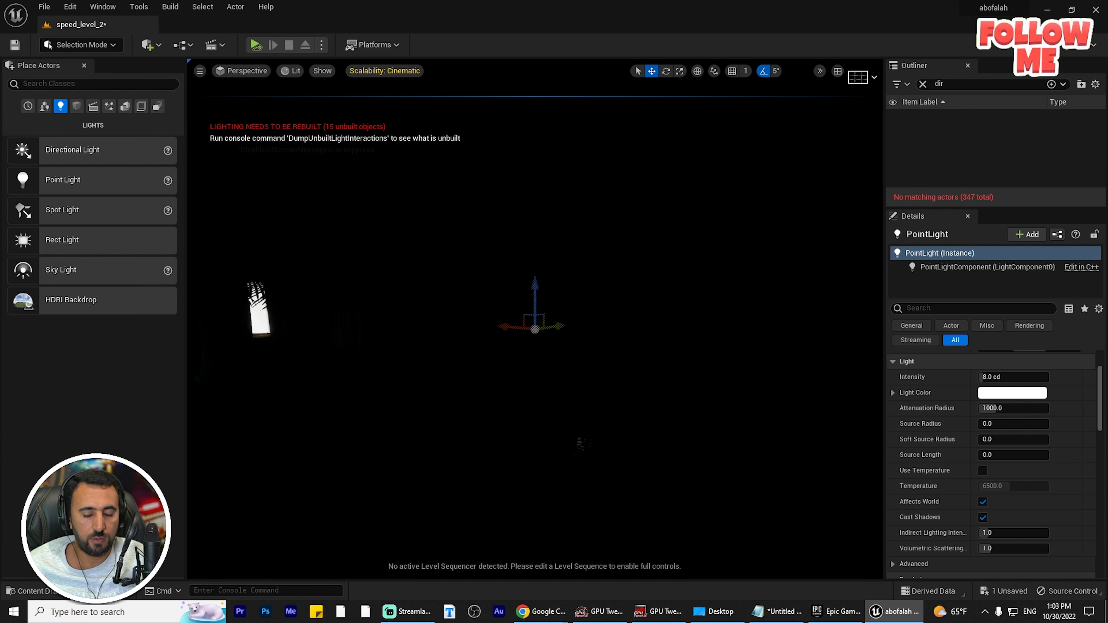
alt+drag(436, 279, 535, 271)
right_drag(537, 271, 548, 272)
drag(509, 258, 510, 264)
Step: Set the point light's intensity to about 16.89 cd and its attenuation radius to about 6135
mouse_move(994, 377)
mouse_down()
mouse_move(1022, 377)
mouse_move(992, 377)
mouse_up()
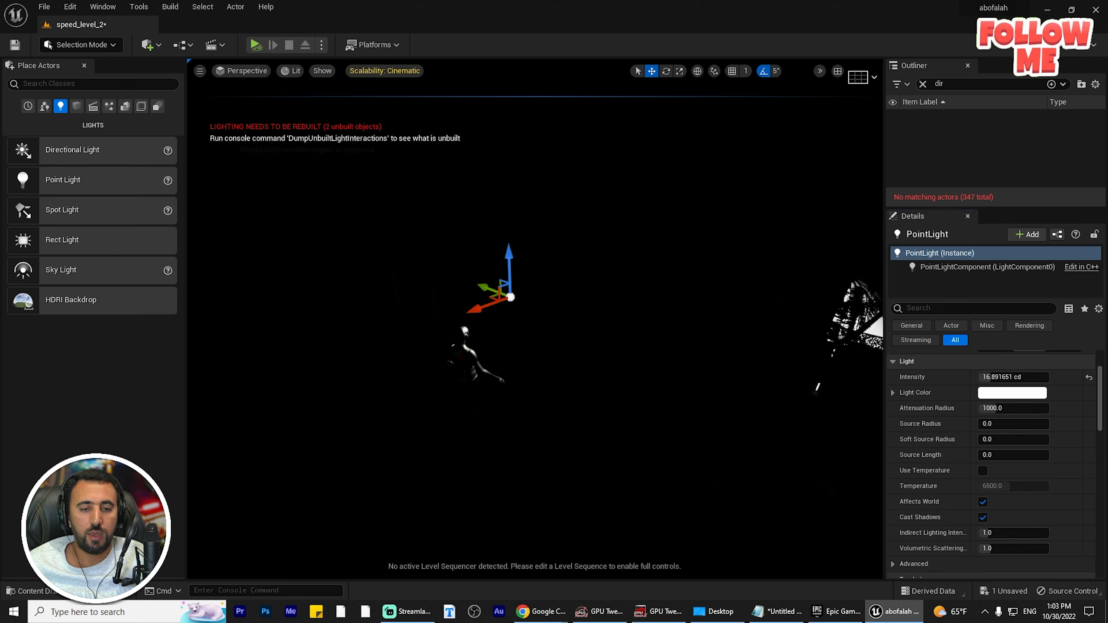
alt+drag(611, 332, 576, 331)
drag(478, 304, 602, 308)
drag(995, 409, 1050, 408)
key(1)
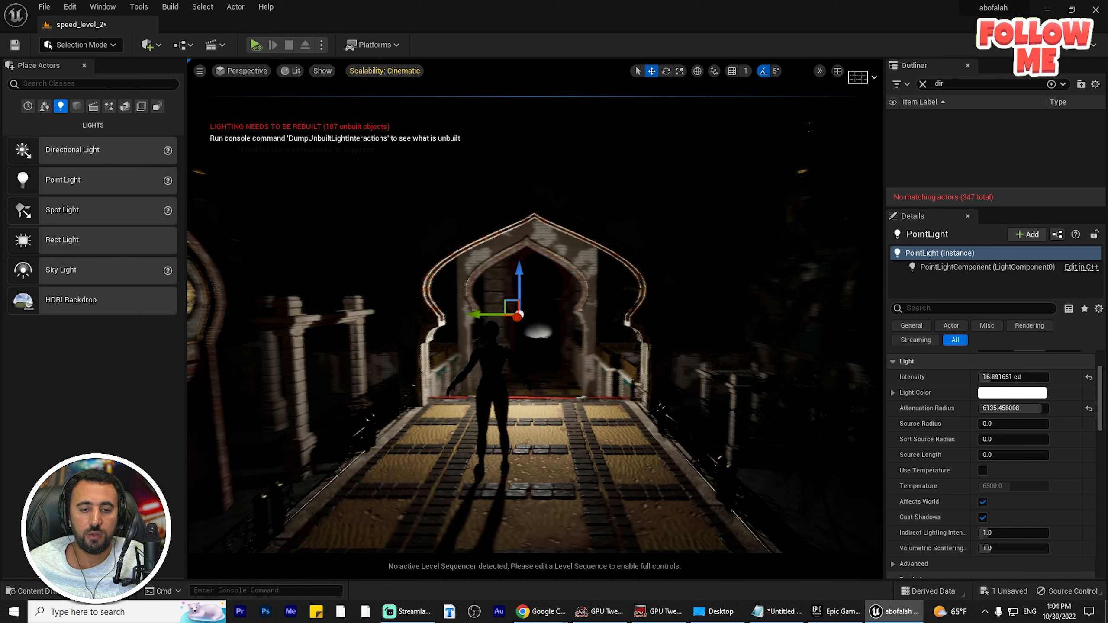
Step: Duplicate the point light into the columned archway at the end of the terrace, and make another copy beyond it
key(2)
alt+drag(507, 418, 427, 410)
drag(502, 334, 813, 302)
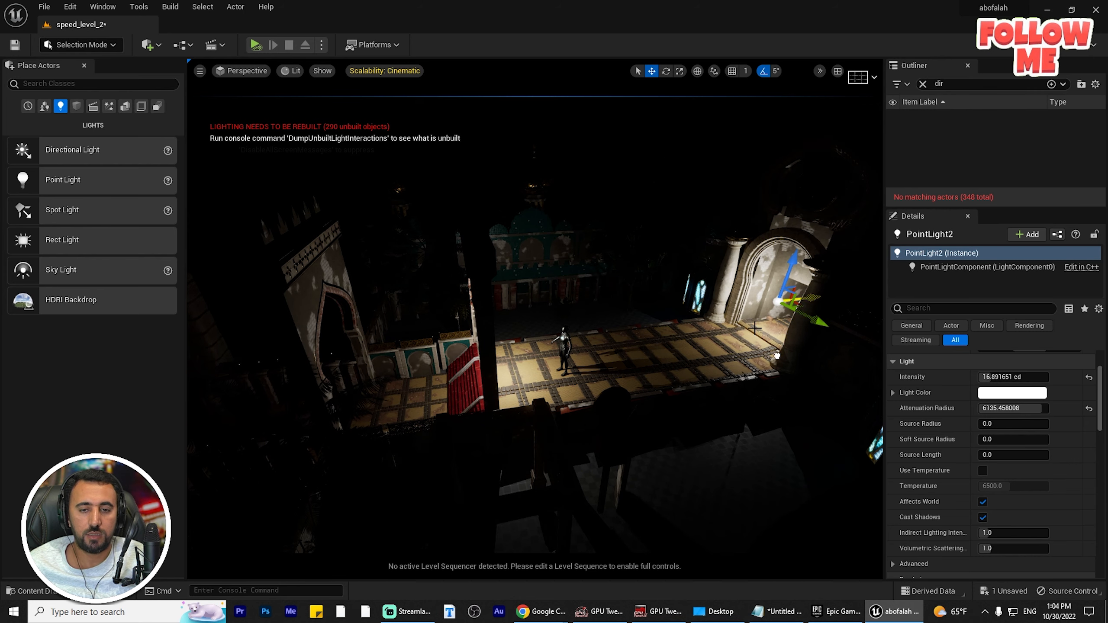
key(f)
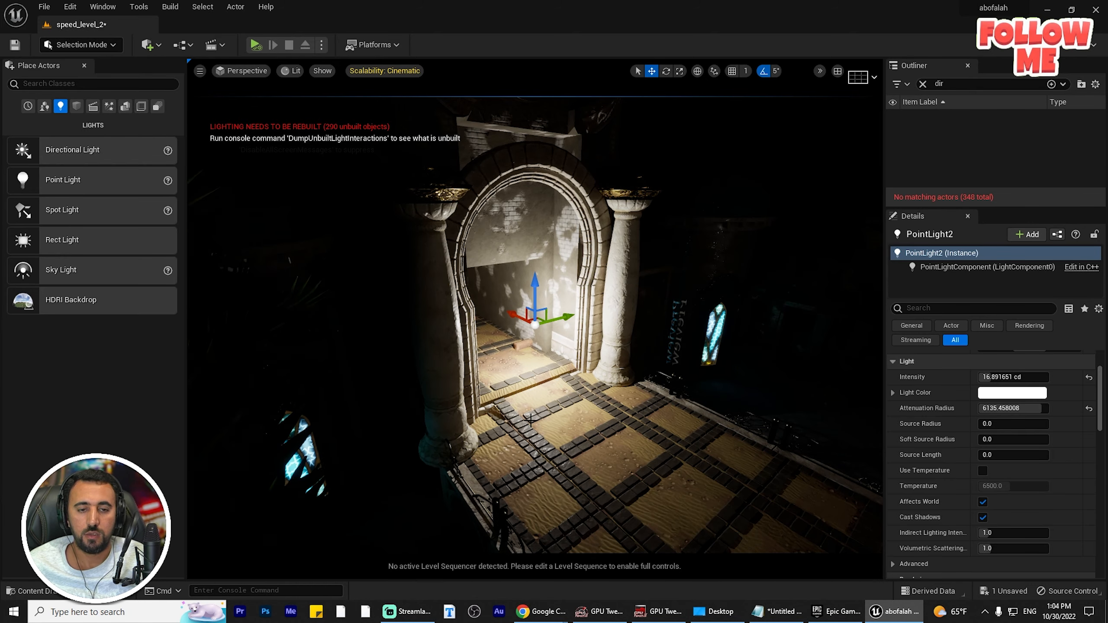
alt+drag(620, 336, 334, 369)
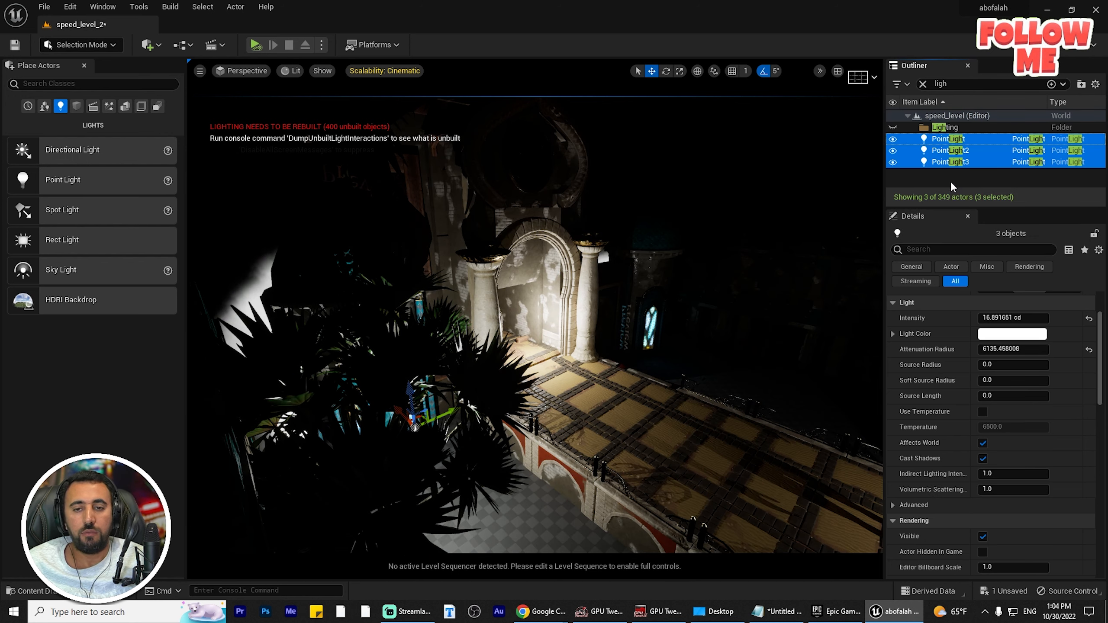
Step: Replace the three point lights with a new one on the terrace floor with an attenuation radius of about 8394
key(Delete)
drag(63, 179, 653, 397)
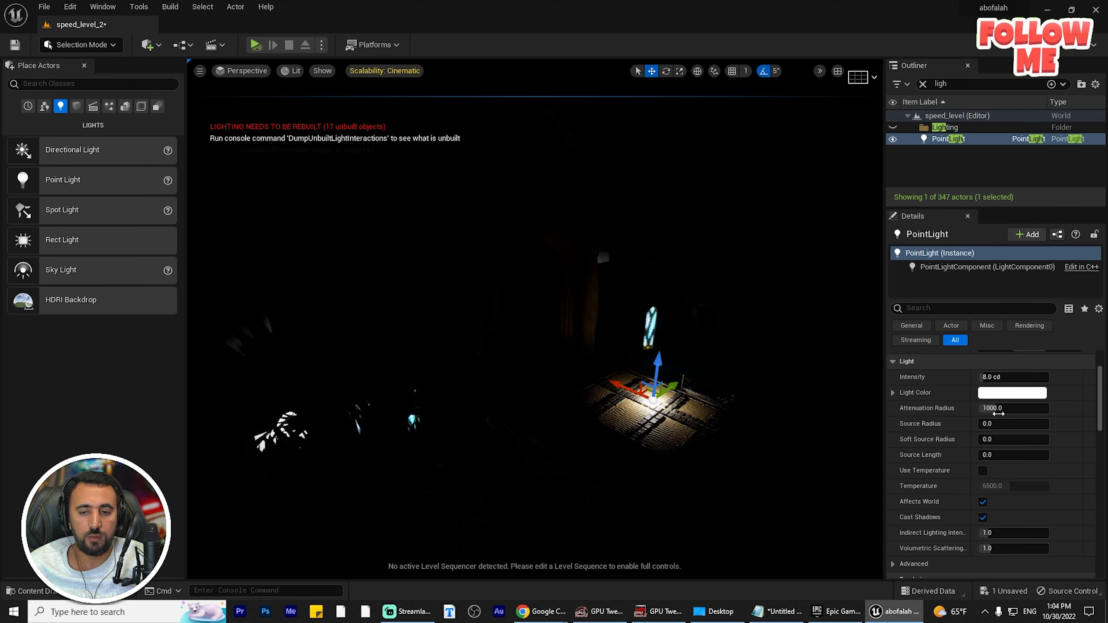
drag(996, 409, 1045, 409)
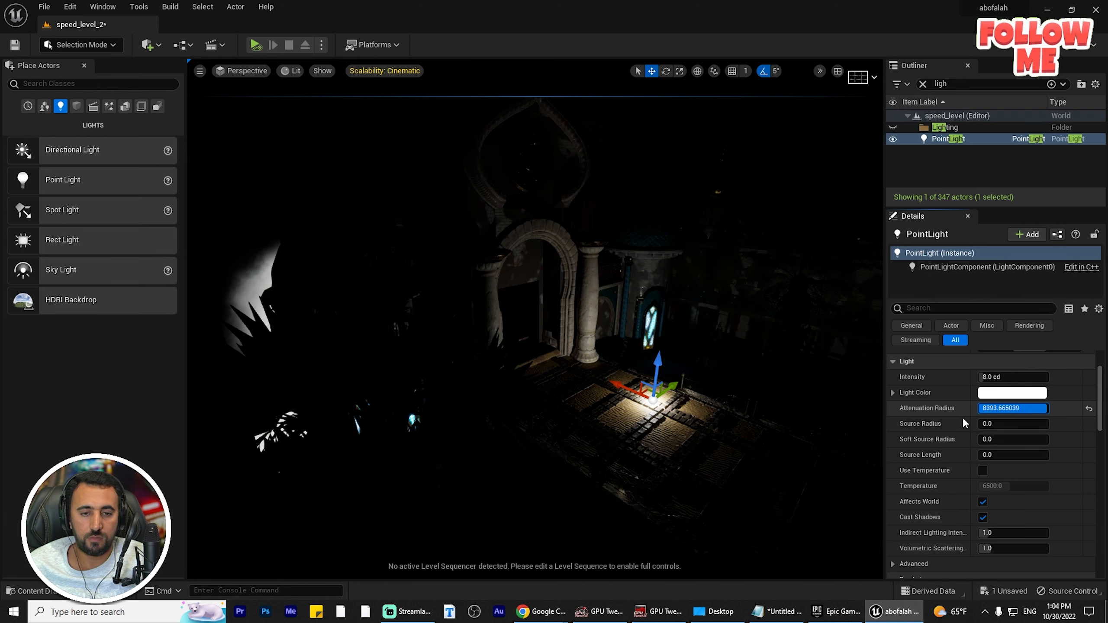
Step: Move the new point light along the terrace past the character to the side railing
drag(658, 362, 660, 348)
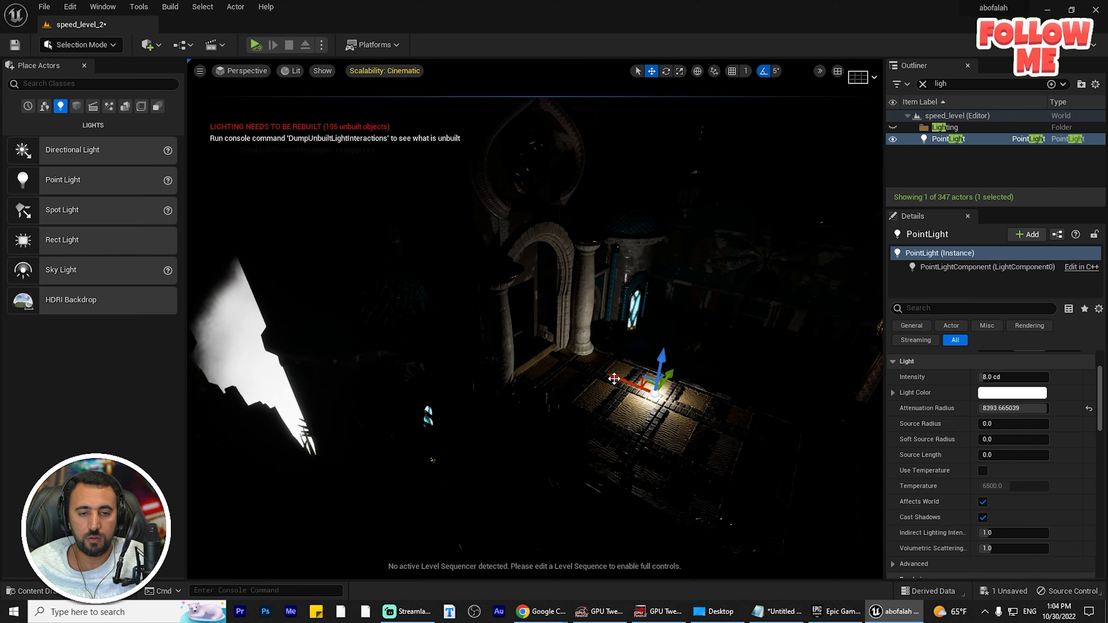
drag(615, 379, 749, 456)
key(f)
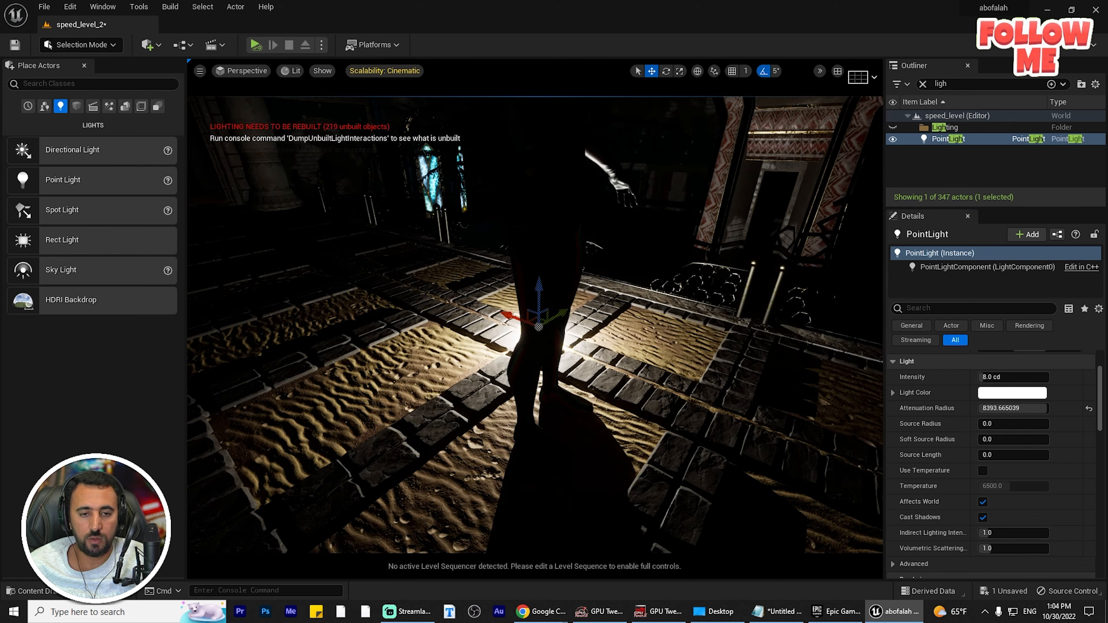
alt+drag(513, 348, 580, 348)
alt+right_drag(513, 348, 471, 348)
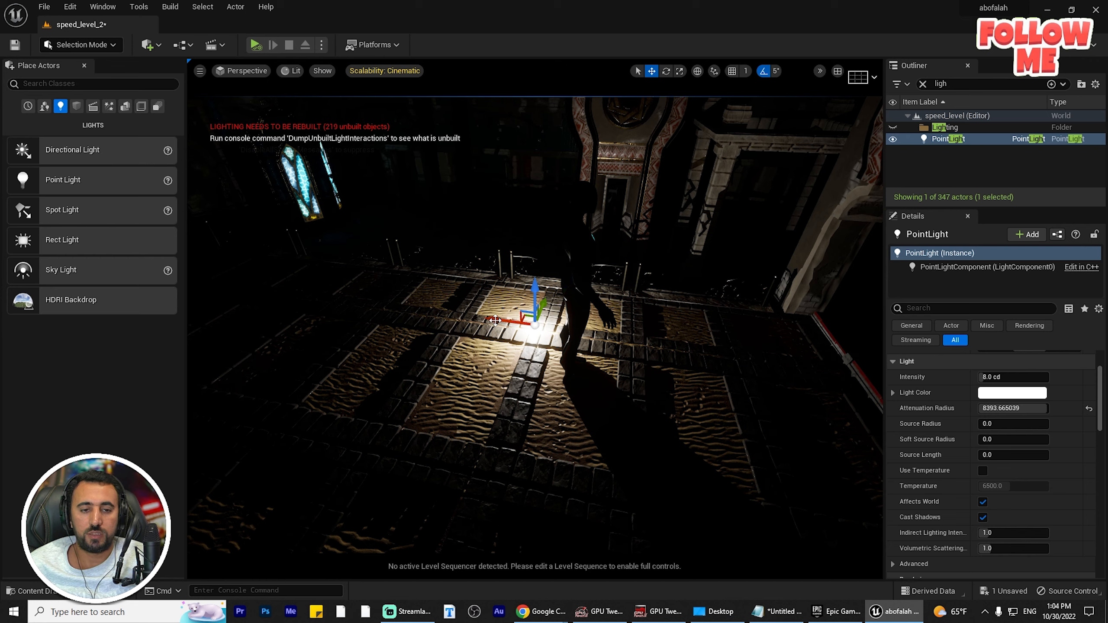
drag(536, 305, 670, 252)
alt+drag(734, 322, 681, 343)
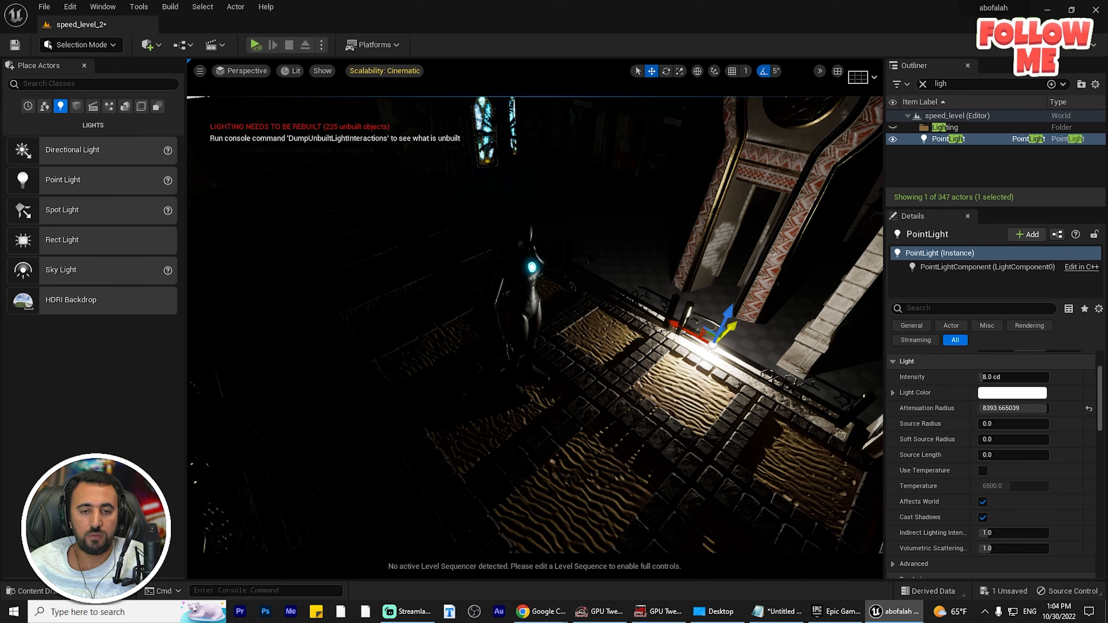
Step: Raise the point light well above the terrace floor and position it between the character and the large pointed archway
drag(732, 311, 575, 280)
alt+drag(611, 314, 670, 317)
drag(613, 252, 537, 266)
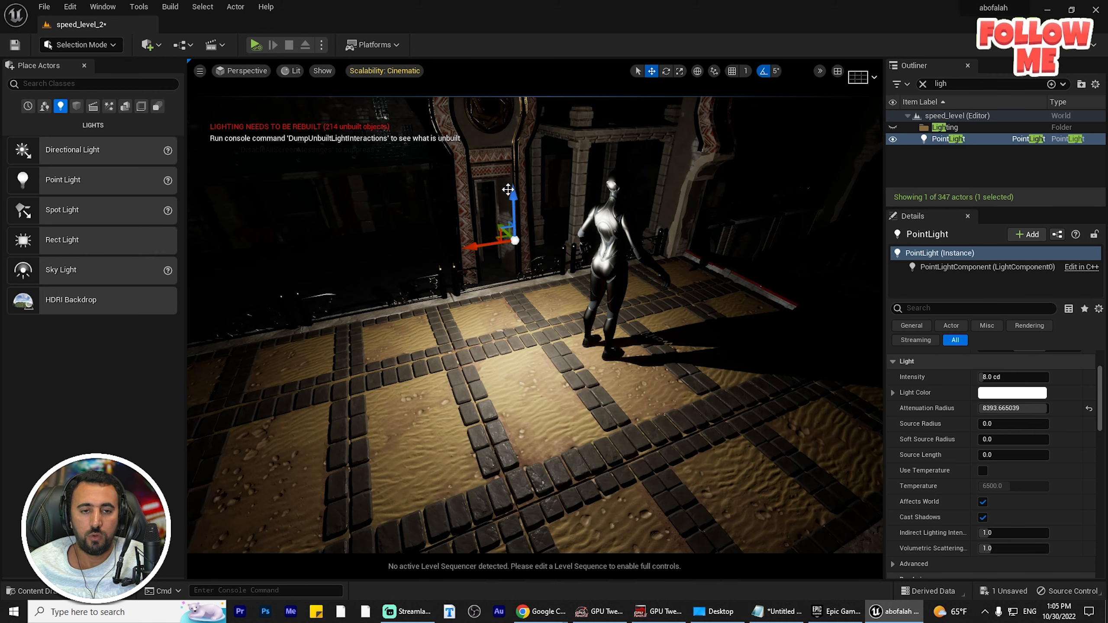
drag(509, 189, 507, 117)
mouse_move(560, 307)
right_down()
mouse_move(567, 313)
mouse_move(560, 307)
right_up()
drag(522, 287, 610, 202)
mouse_move(583, 262)
mouse_down()
mouse_move(603, 241)
mouse_move(515, 218)
mouse_move(441, 253)
mouse_move(520, 271)
mouse_move(593, 247)
mouse_up()
Step: Give the point light an attenuation radius of about 10149, an intensity of about 49.15 cd and a pale green colour (R 0.77, G 1.0, B 0.77)
drag(1003, 408, 1007, 423)
mouse_move(1003, 377)
mouse_down()
mouse_move(1047, 377)
mouse_move(1016, 377)
mouse_up()
click(1000, 394)
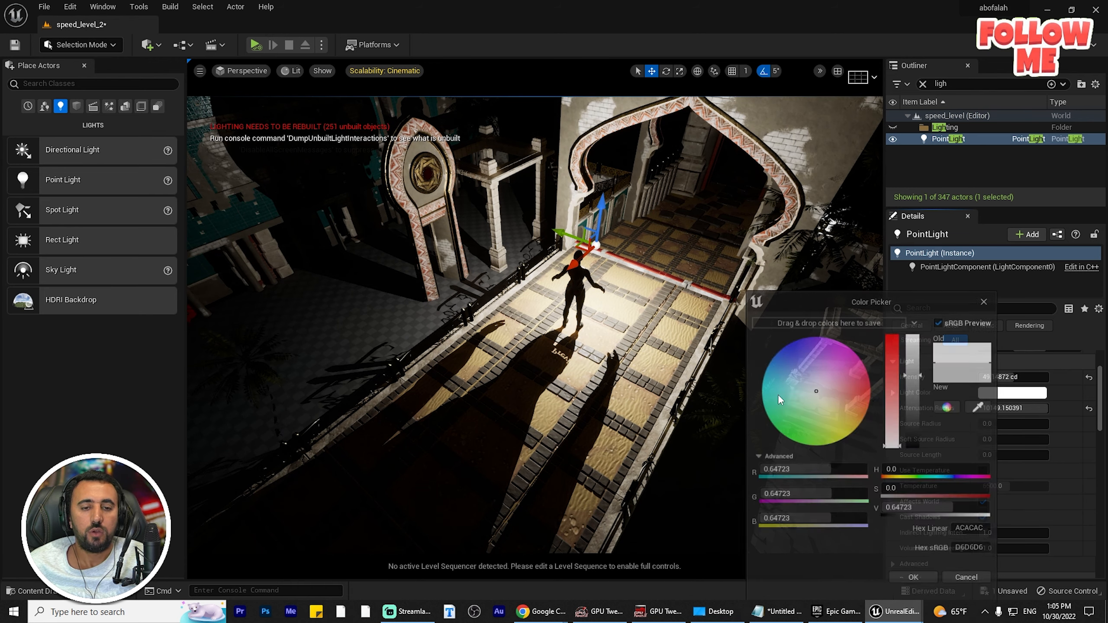
click(827, 426)
mouse_move(829, 430)
mouse_down()
mouse_move(805, 395)
mouse_move(812, 403)
mouse_up()
Step: Raise the point light higher over the terrace and shift it away from the archway past the character, keeping the chosen colour
alt+drag(603, 436, 467, 430)
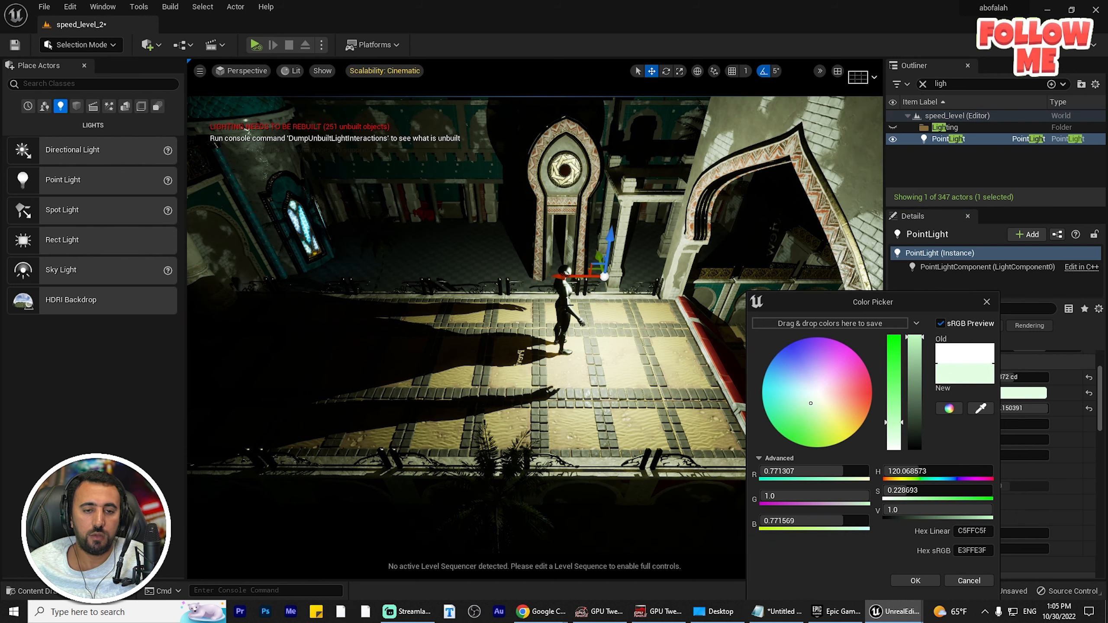
drag(575, 276, 643, 171)
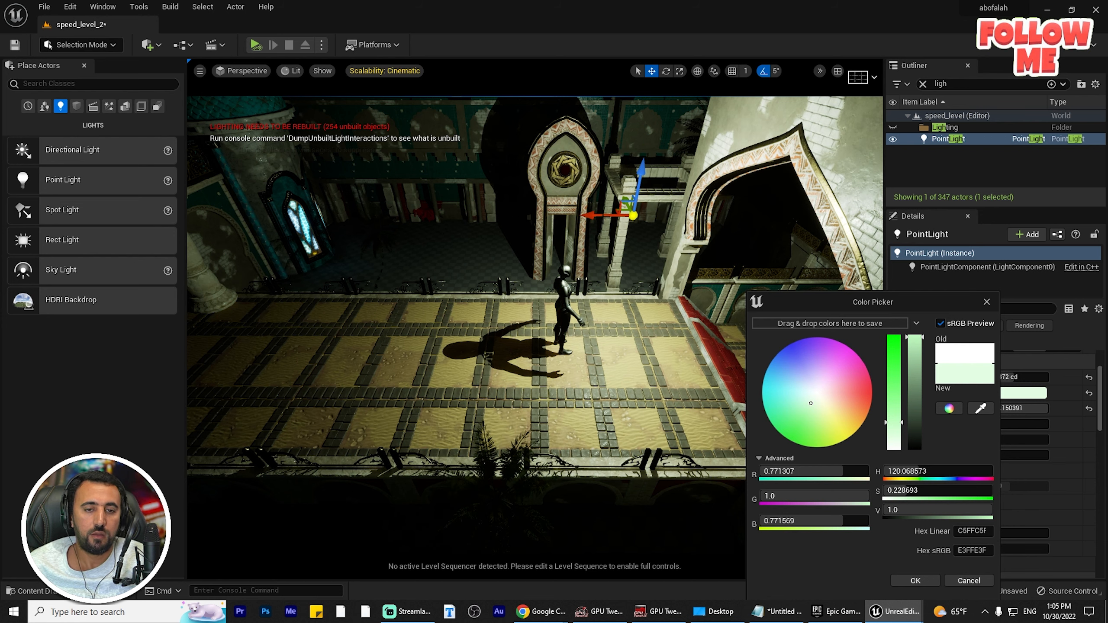
drag(587, 215, 494, 221)
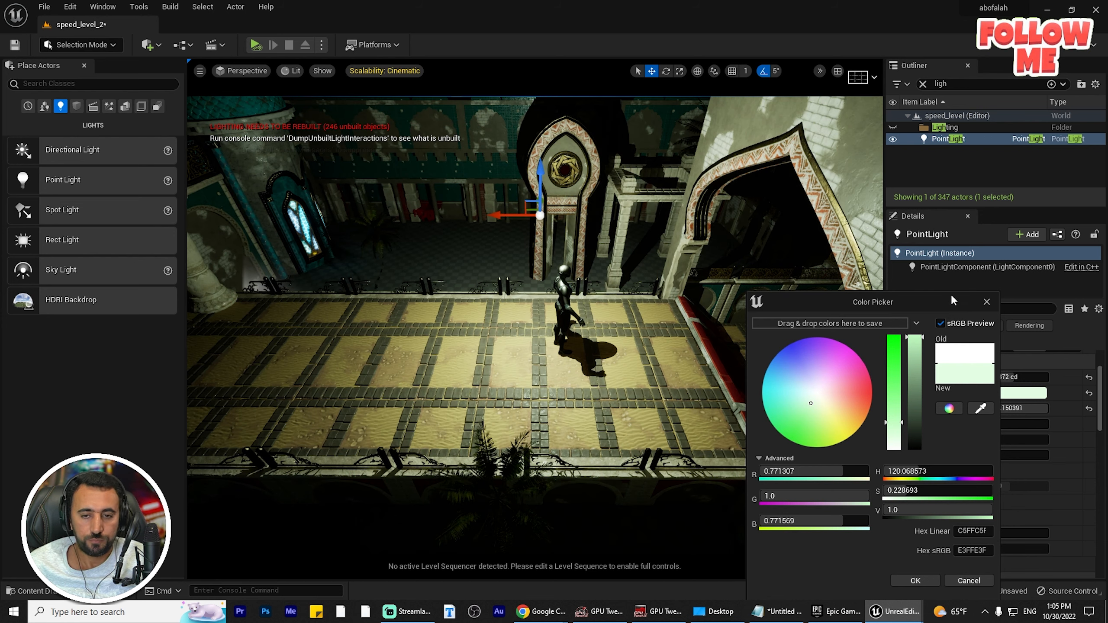
click(988, 303)
Step: Duplicate the terrace point light into the corridor beyond the large archway and set the copy's intensity to about 3.89 cd
scroll(604, 406, down, 5)
scroll(604, 406, down, 3)
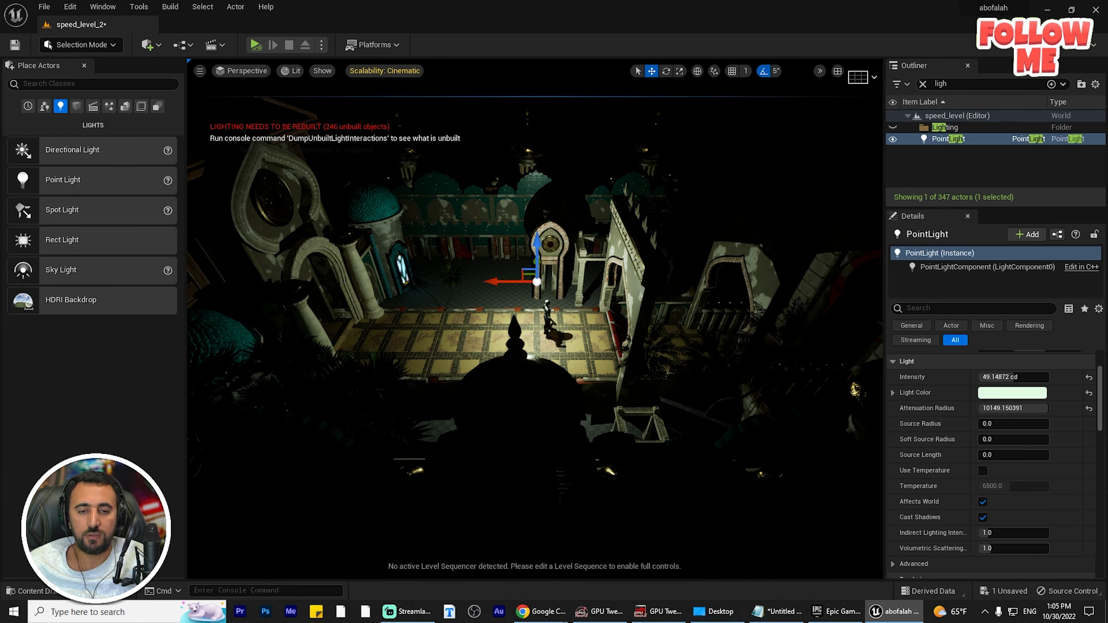
alt+drag(516, 319, 541, 362)
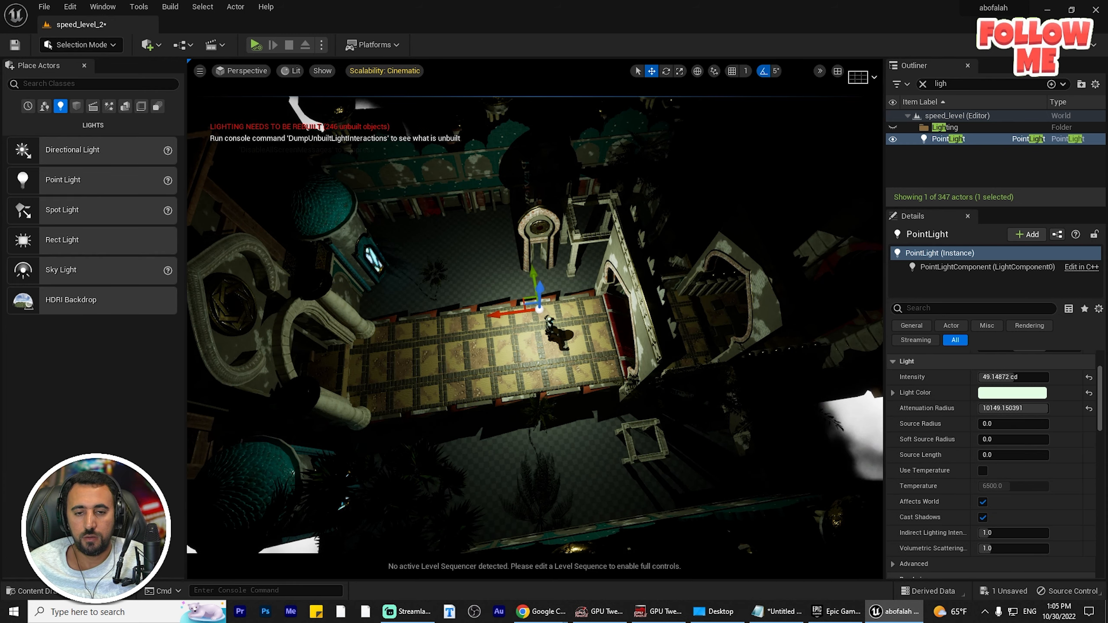
key(ctrl+d)
key(f)
alt+drag(743, 368, 604, 365)
scroll(646, 369, down, 4)
drag(1007, 378, 985, 378)
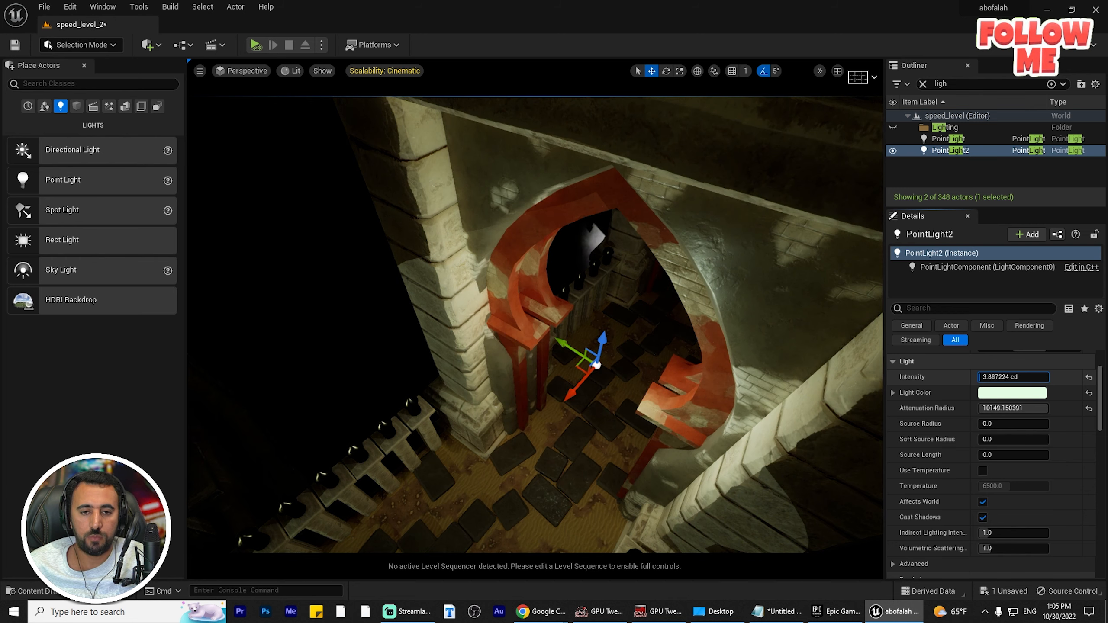
Step: Duplicate the corridor point light farther along the corridor, and check the lighting through the row of arches
alt+drag(680, 376, 759, 293)
alt+drag(611, 326, 733, 350)
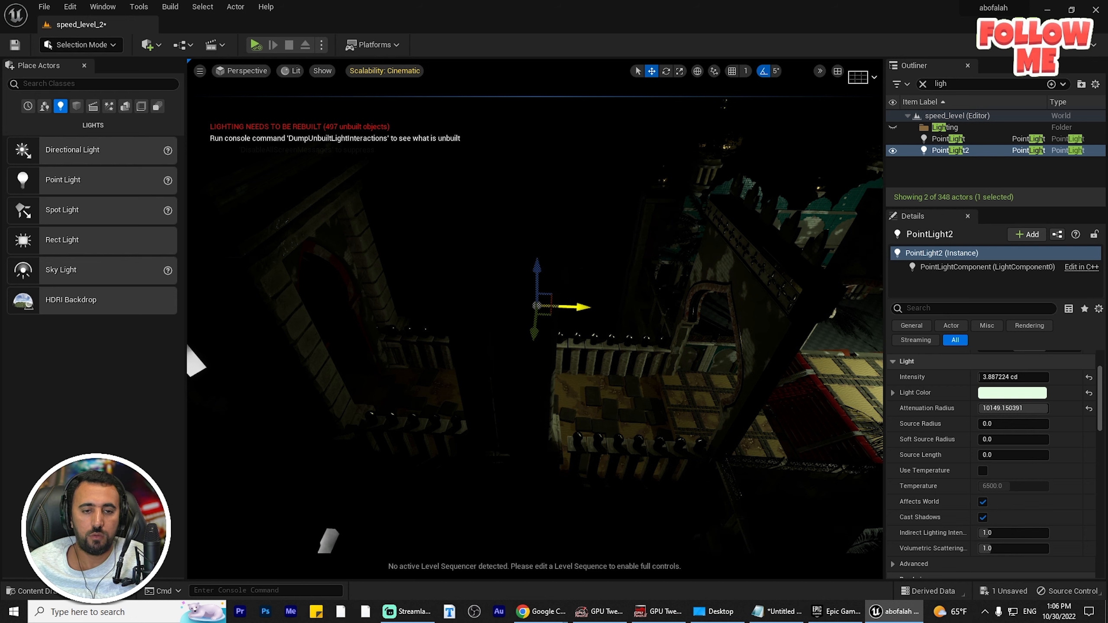
alt+drag(576, 306, 506, 279)
key(f)
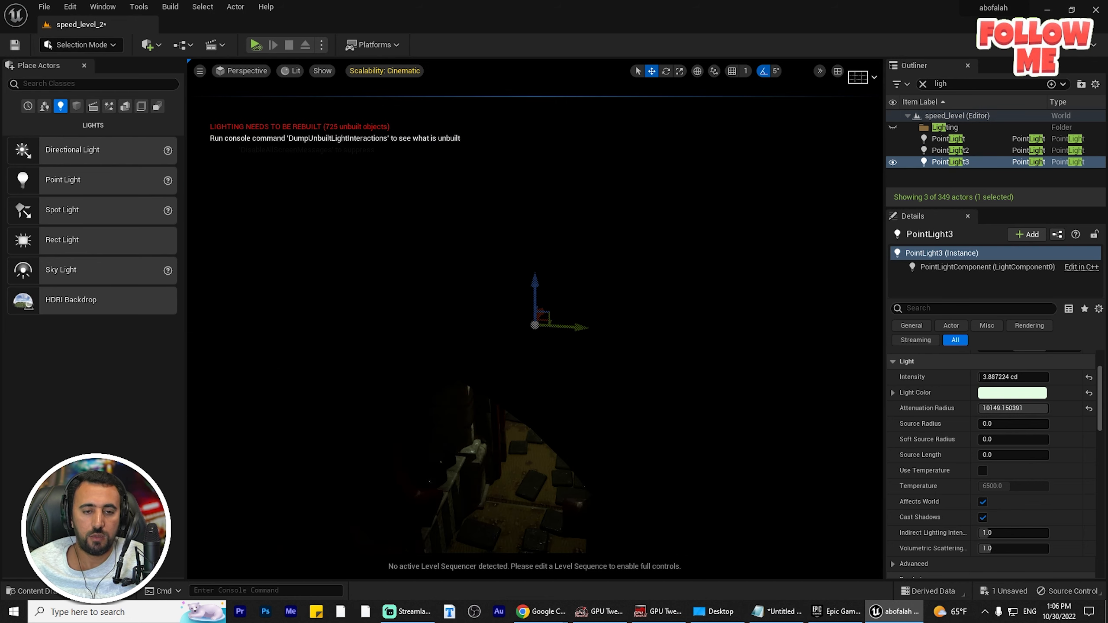
scroll(535, 324, up, 3)
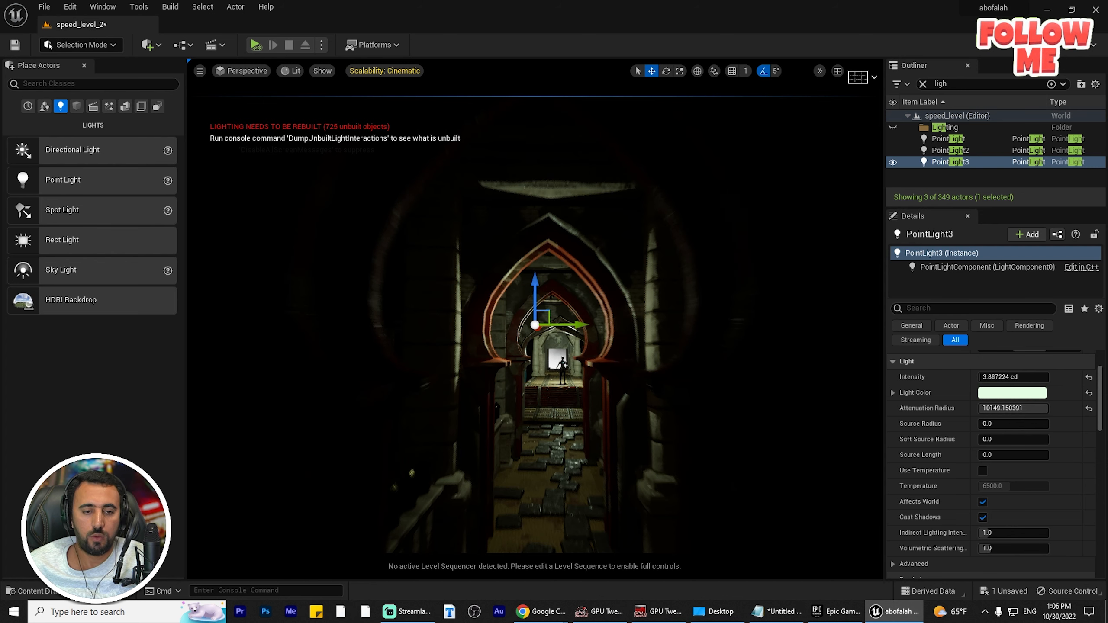
scroll(535, 325, up, 3)
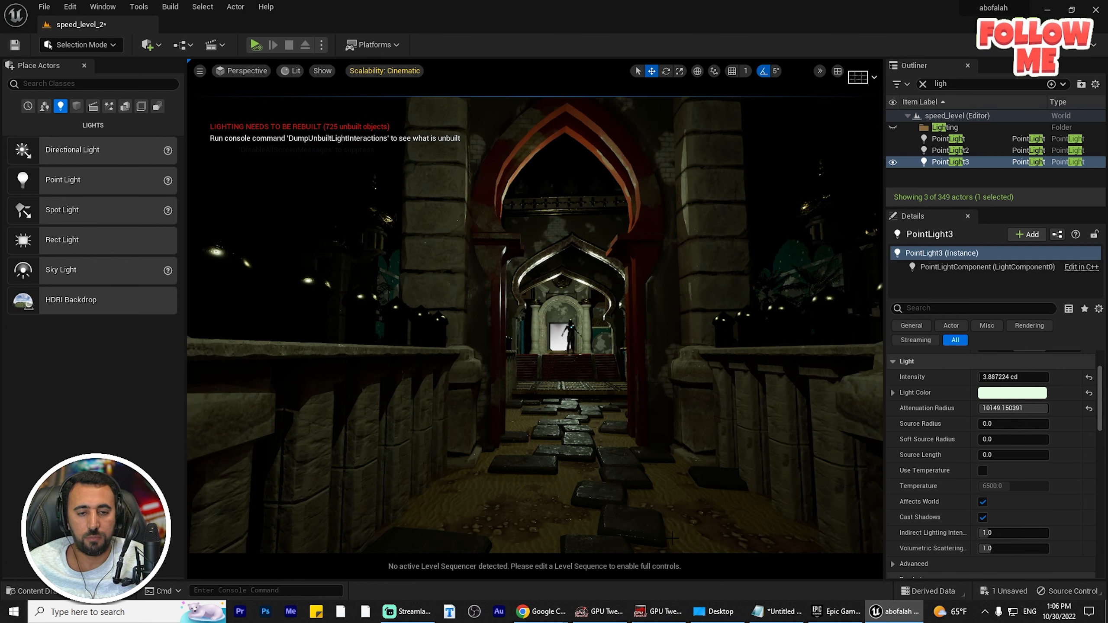
scroll(535, 324, down, 4)
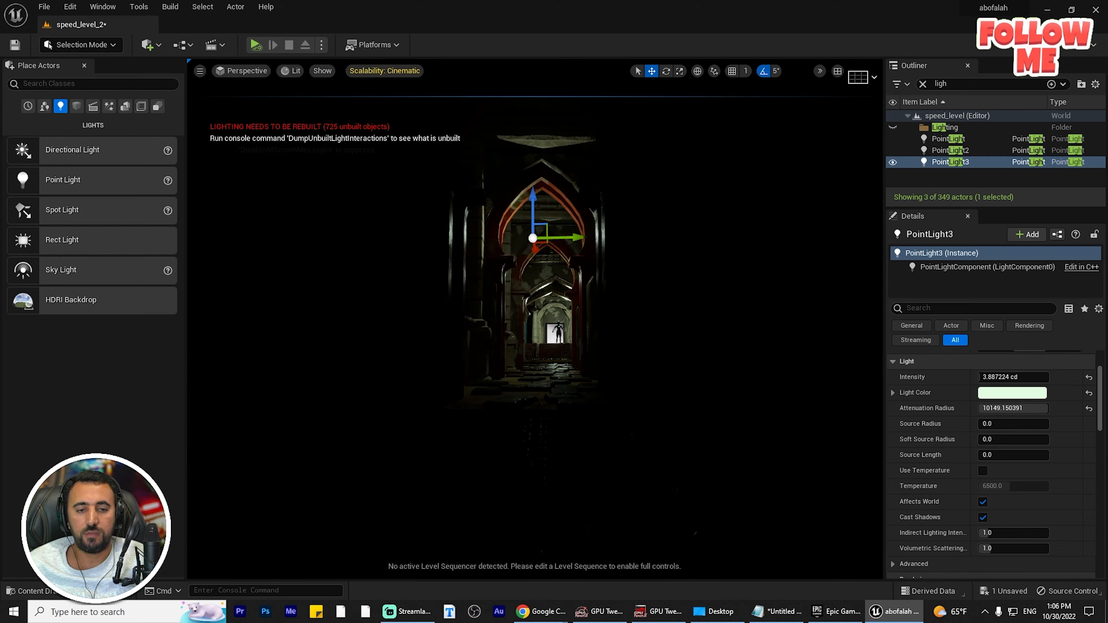
Step: Duplicate the point light again into the next corridor arch, set its intensity to about 2.58 cd, and check the view down the corridor
alt+drag(644, 363, 811, 419)
scroll(644, 363, down, 2)
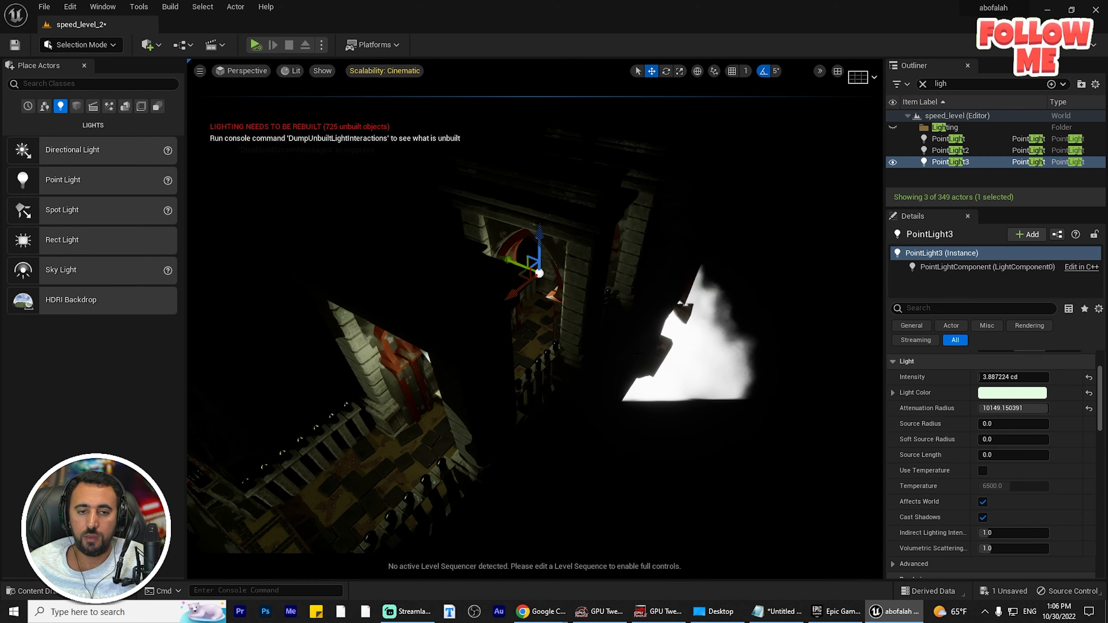
alt+drag(655, 341, 543, 339)
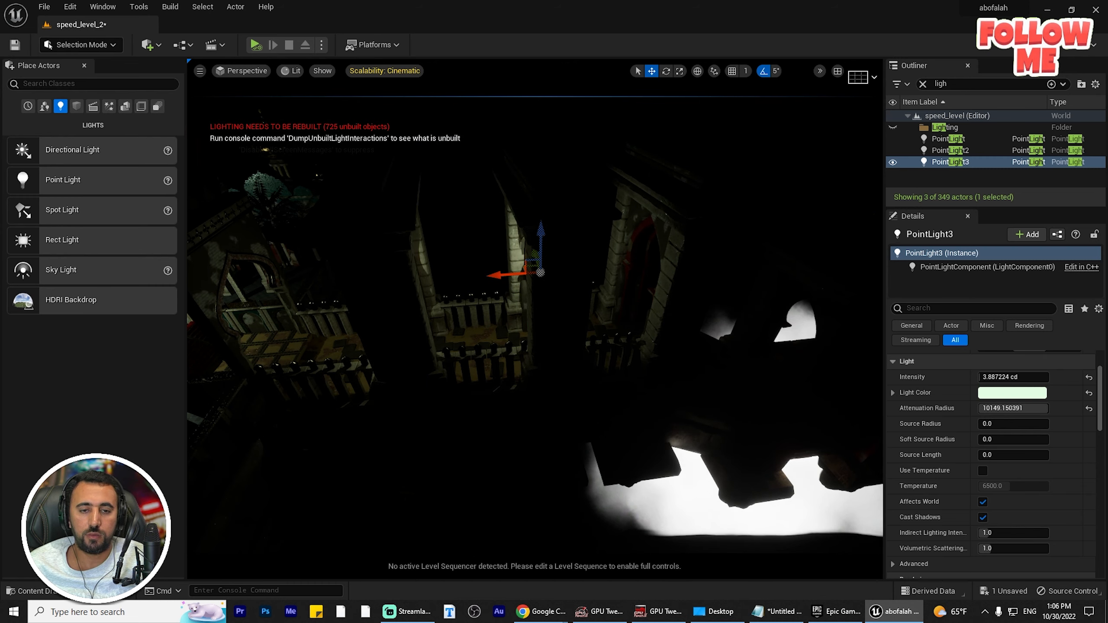
alt+drag(515, 274, 628, 266)
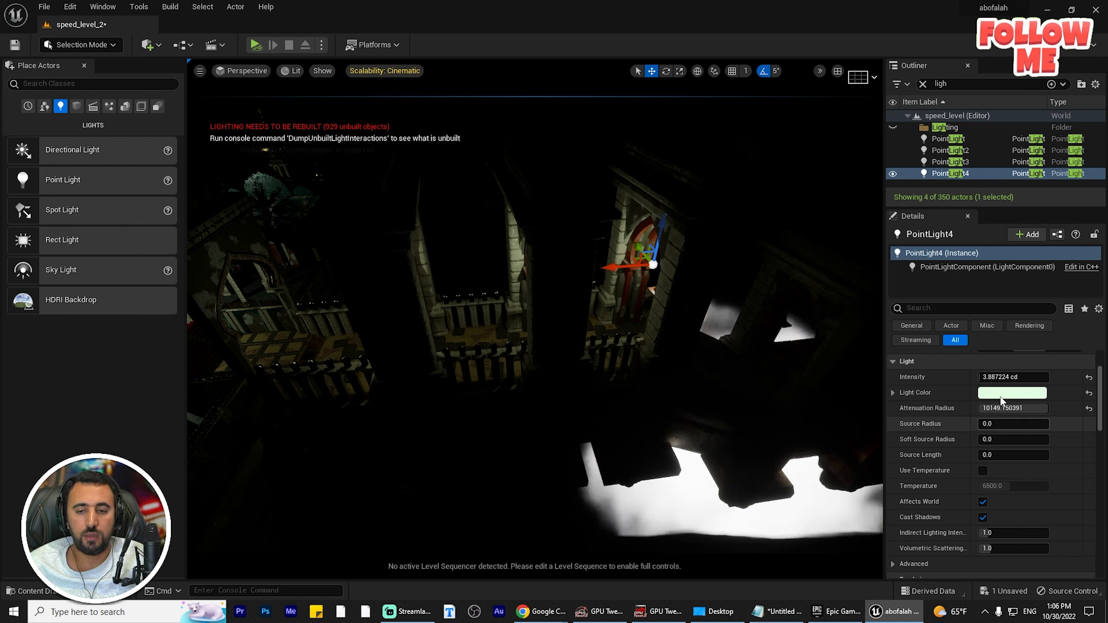
drag(1003, 377, 980, 377)
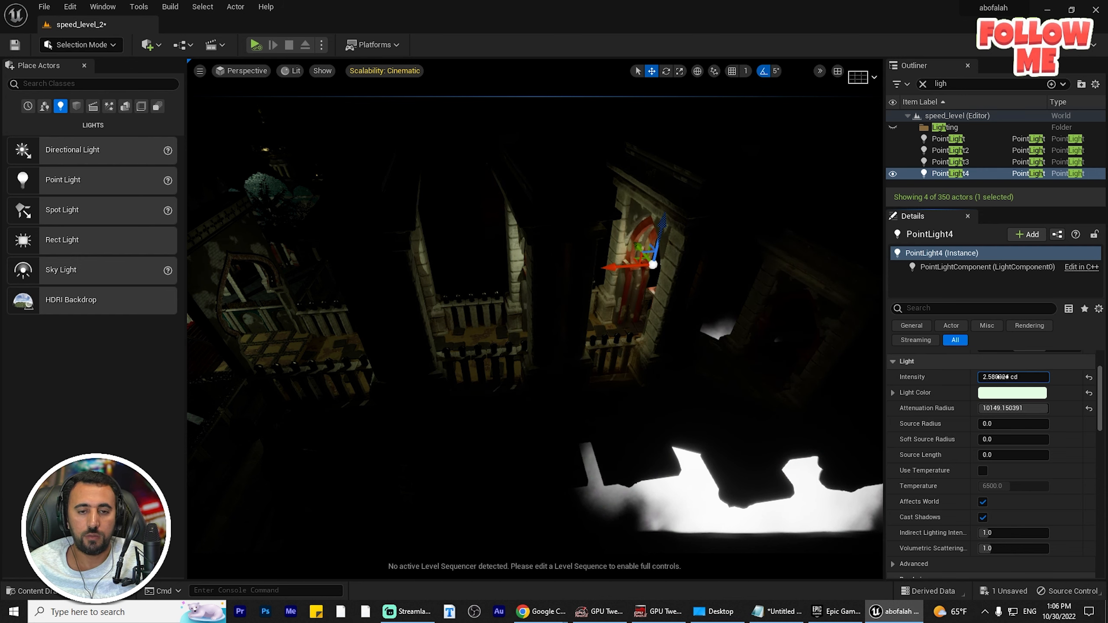
right_drag(567, 323, 515, 261)
key(w)
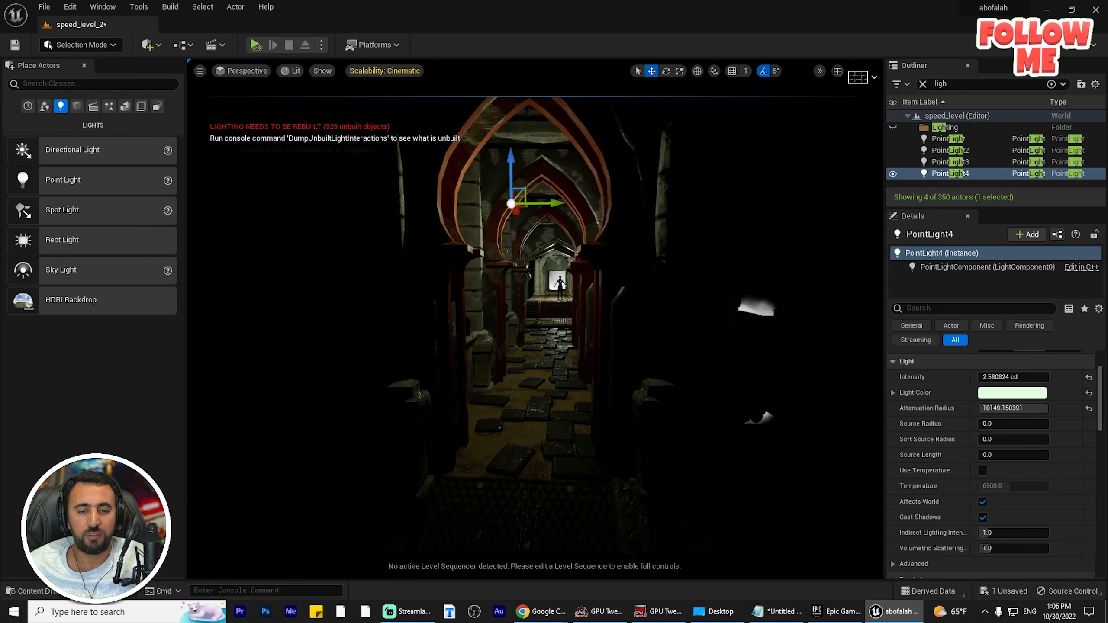
scroll(463, 351, up, 5)
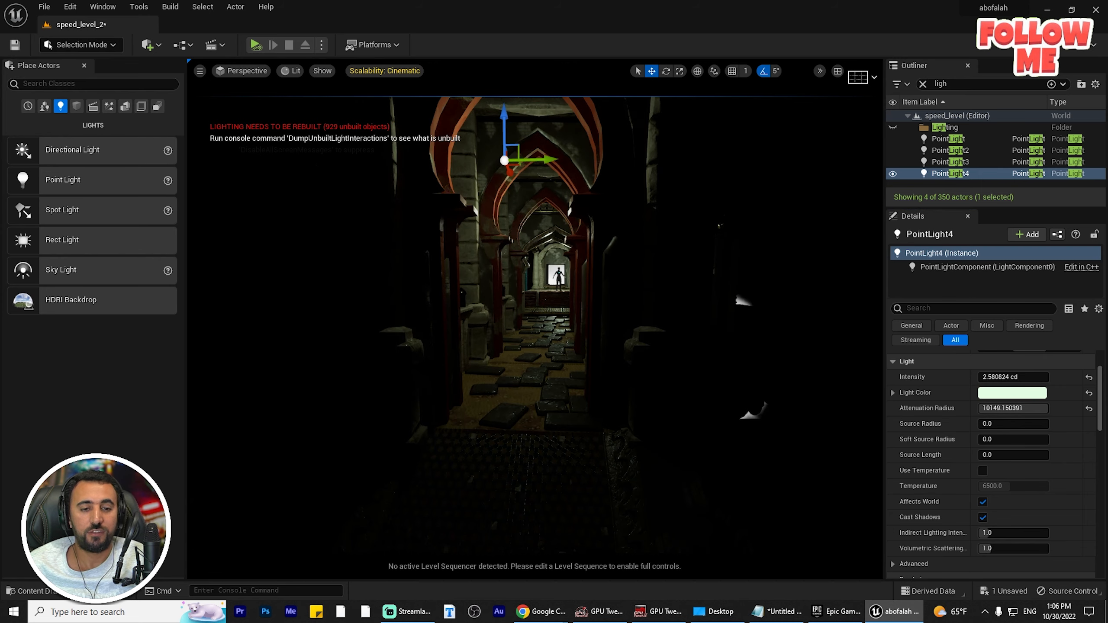
scroll(463, 351, down, 2)
right_drag(462, 351, 469, 360)
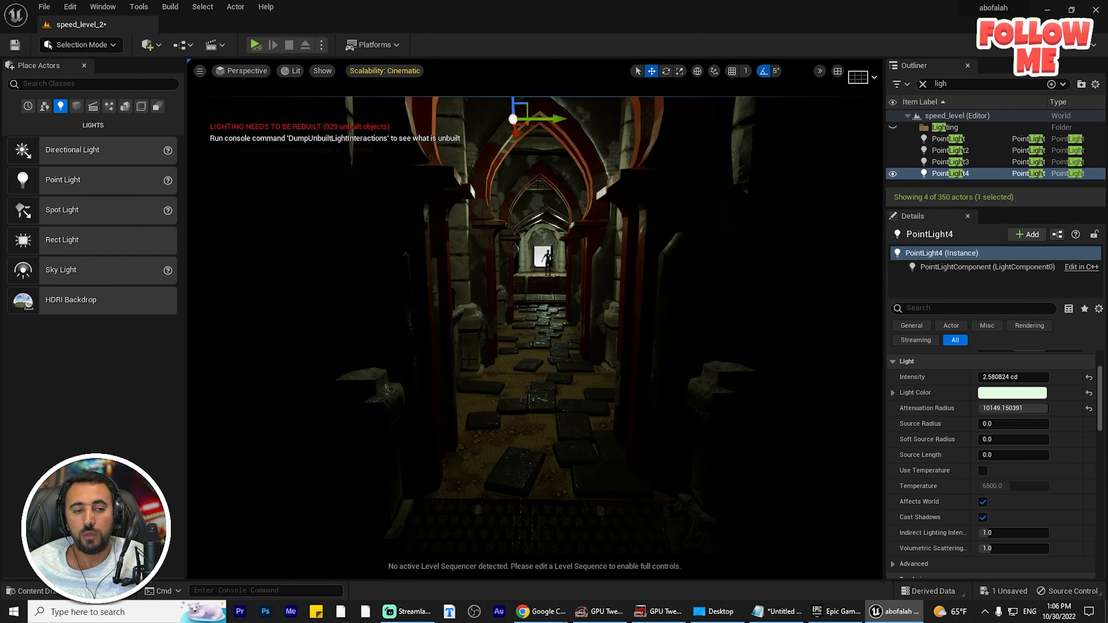
Step: Delete all four point lights from the level
click(949, 139)
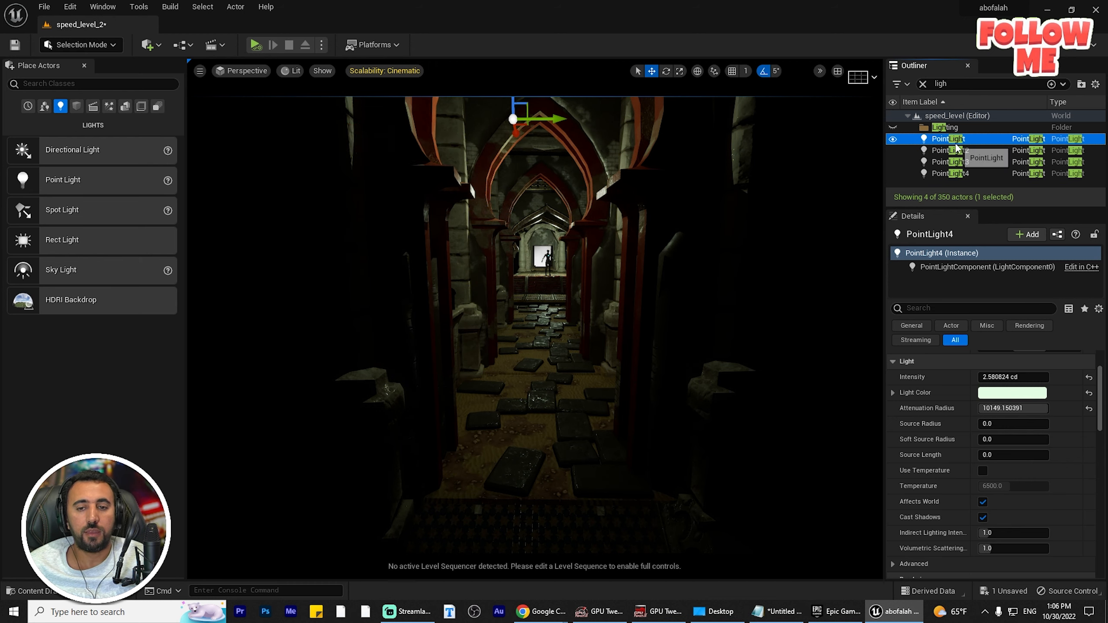
shift+click(949, 174)
key(Delete)
Step: Add a spot light over the terrace beside the character, with intensity about 31.35 cd, attenuation radius about 1118, inner cone 62.3 and outer cone 80
drag(72, 212, 713, 177)
scroll(628, 216, down, 2)
drag(607, 278, 625, 213)
drag(675, 170, 661, 254)
drag(994, 378, 1033, 424)
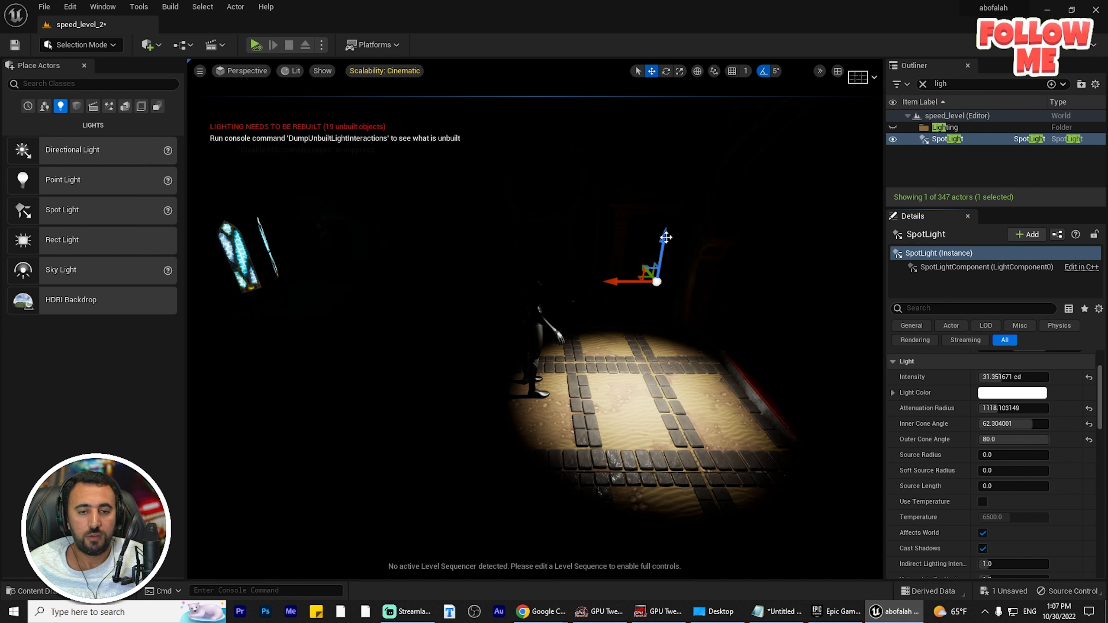
Step: Move the spot light above the character, and set intensity to about 68.37 cd, inner cone angle to 29.44 and attenuation radius to about 2197
drag(640, 267, 559, 224)
mouse_move(990, 378)
mouse_down()
mouse_move(1020, 378)
mouse_move(1002, 378)
mouse_up()
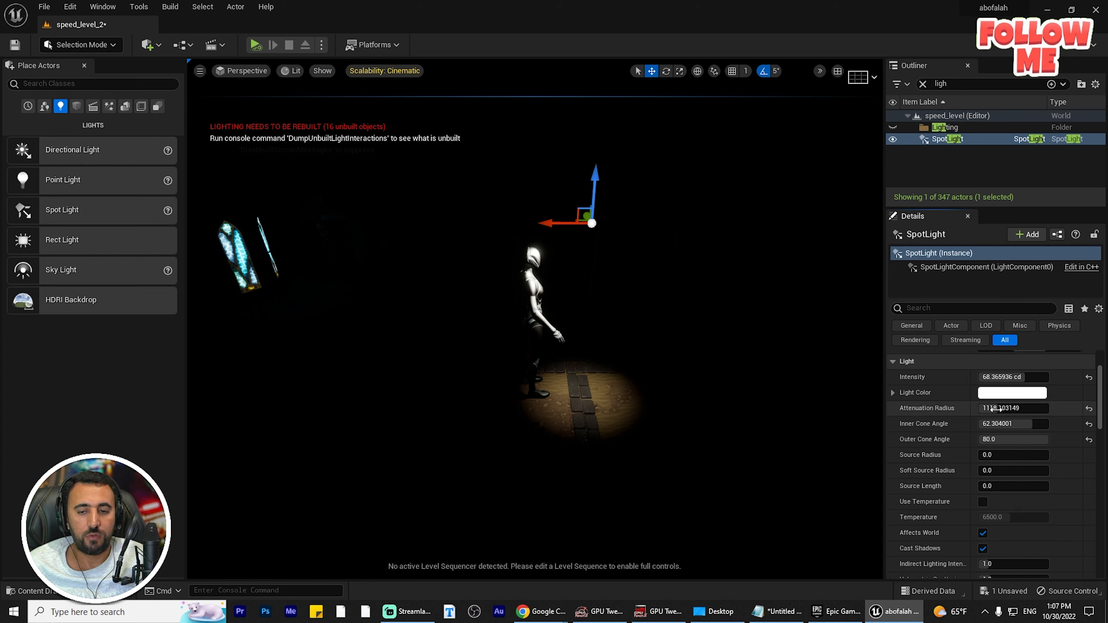
drag(1000, 425, 1023, 410)
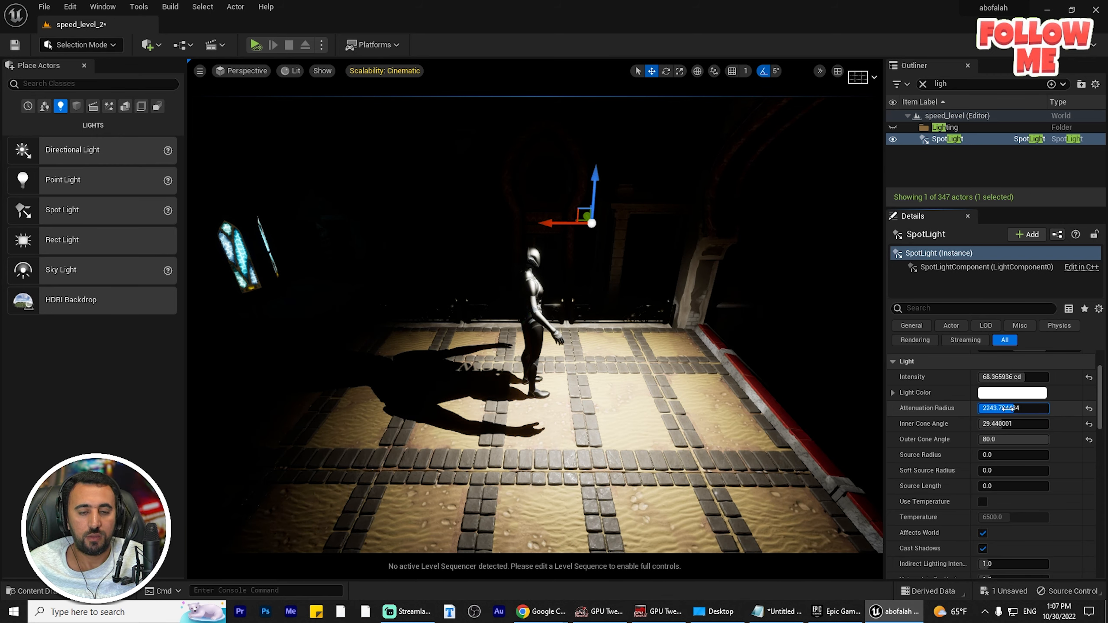
Step: Raise the spot light higher above the character, shift it along the terrace and rotate its beam toward the large archway
scroll(535, 319, down, 5)
drag(561, 222, 561, 153)
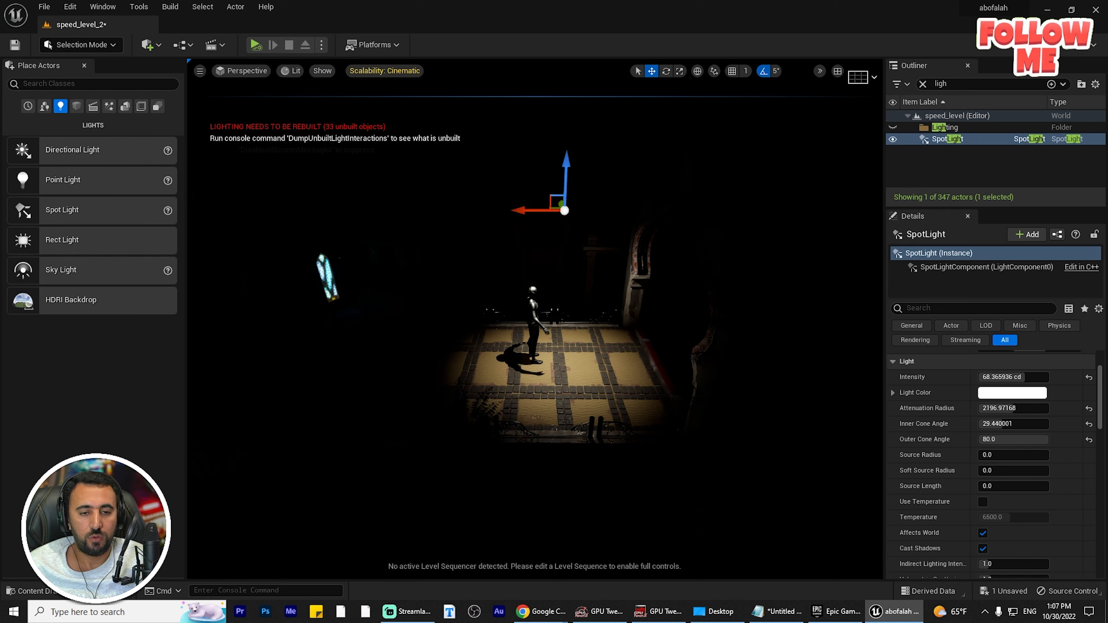
alt+drag(541, 208, 582, 208)
key(e)
drag(502, 210, 389, 229)
key(w)
key(e)
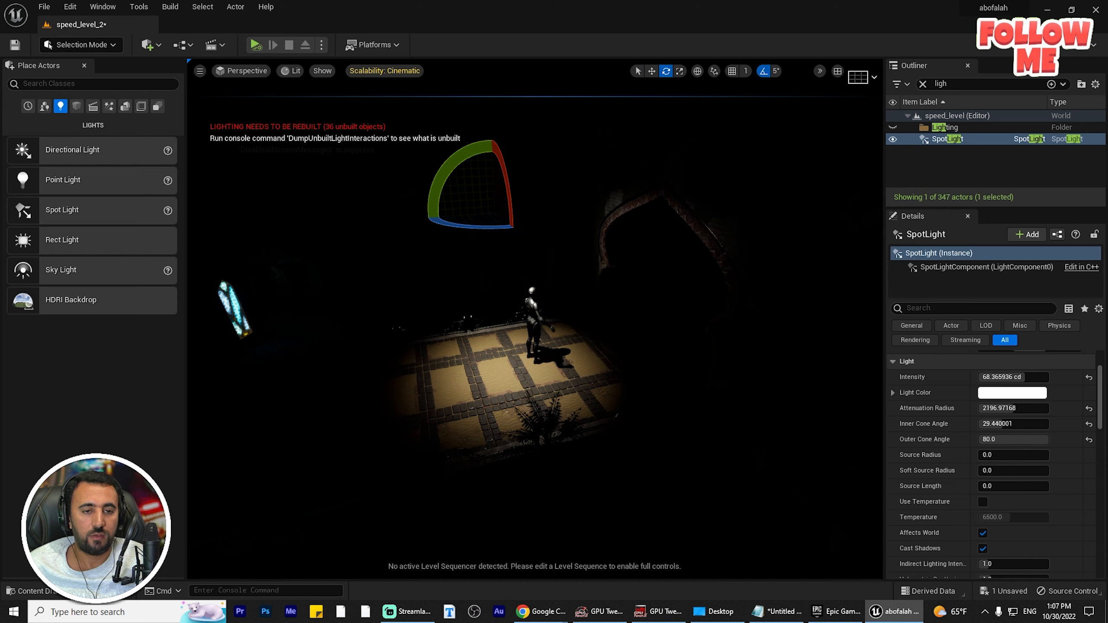
drag(452, 168, 437, 189)
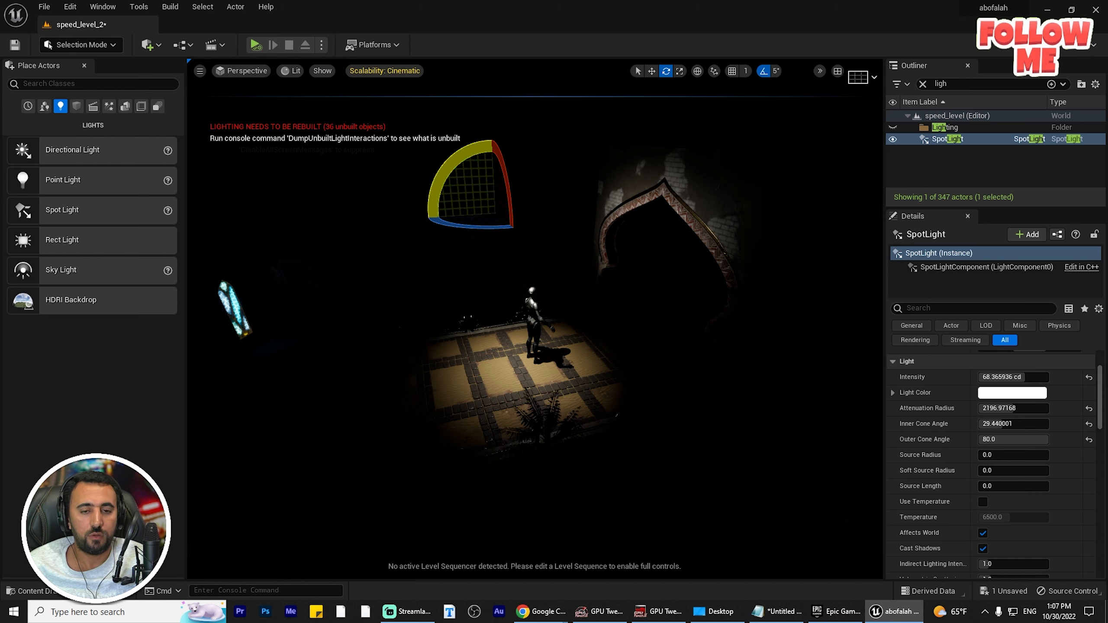
Step: Set the spot light's intensity to about 53.87 cd and its attenuation radius to 16384
drag(1010, 378, 1031, 408)
scroll(668, 421, down, 4)
alt+drag(668, 421, 817, 412)
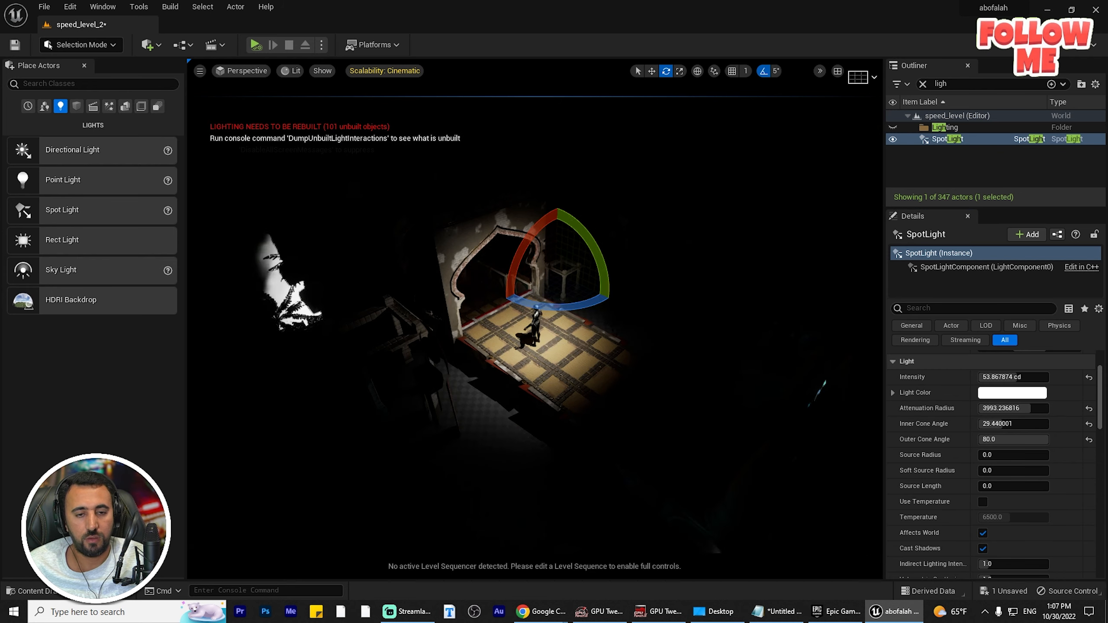
drag(1021, 408, 1052, 408)
alt+drag(681, 384, 737, 367)
Step: Duplicate the spot light along the terrace toward the columned arch, rotate the copy and move it back toward the character
key(w)
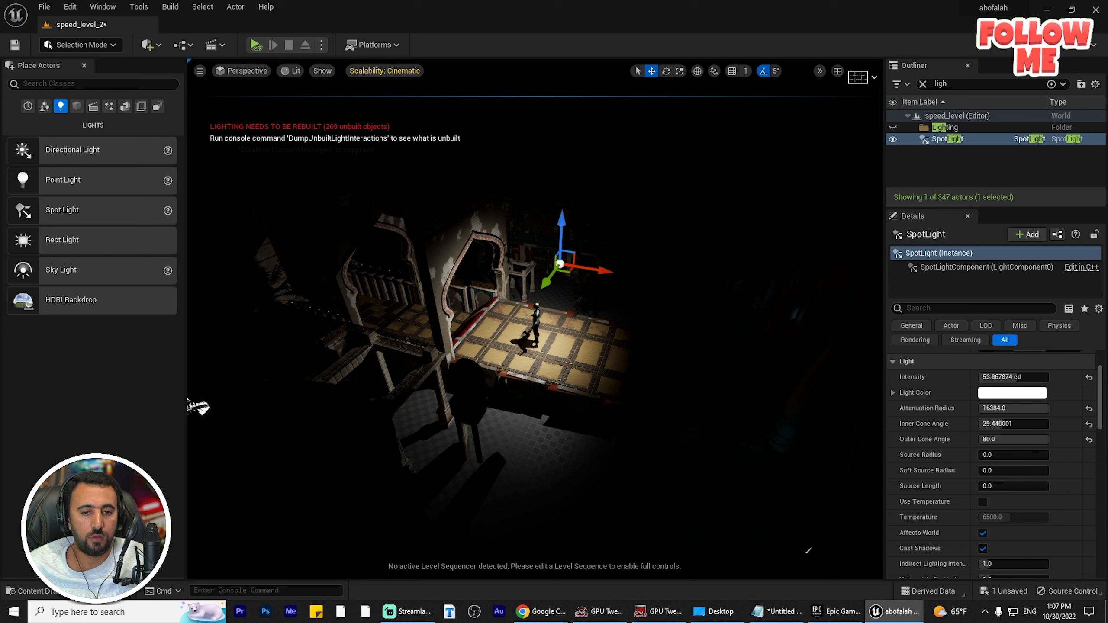
alt+drag(596, 269, 799, 348)
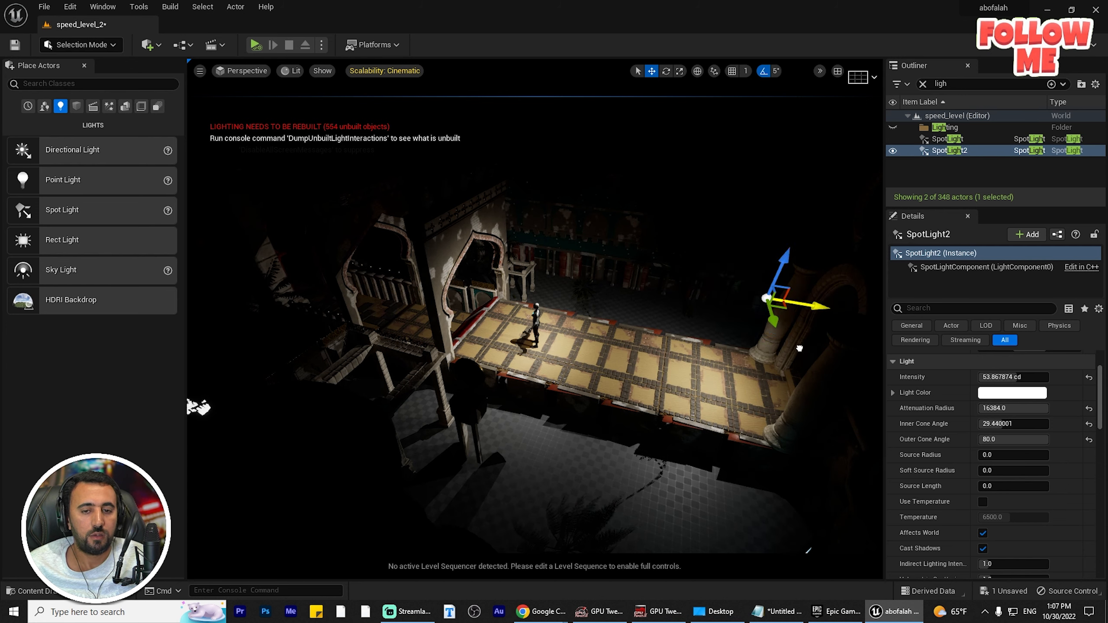
key(e)
drag(738, 253, 700, 317)
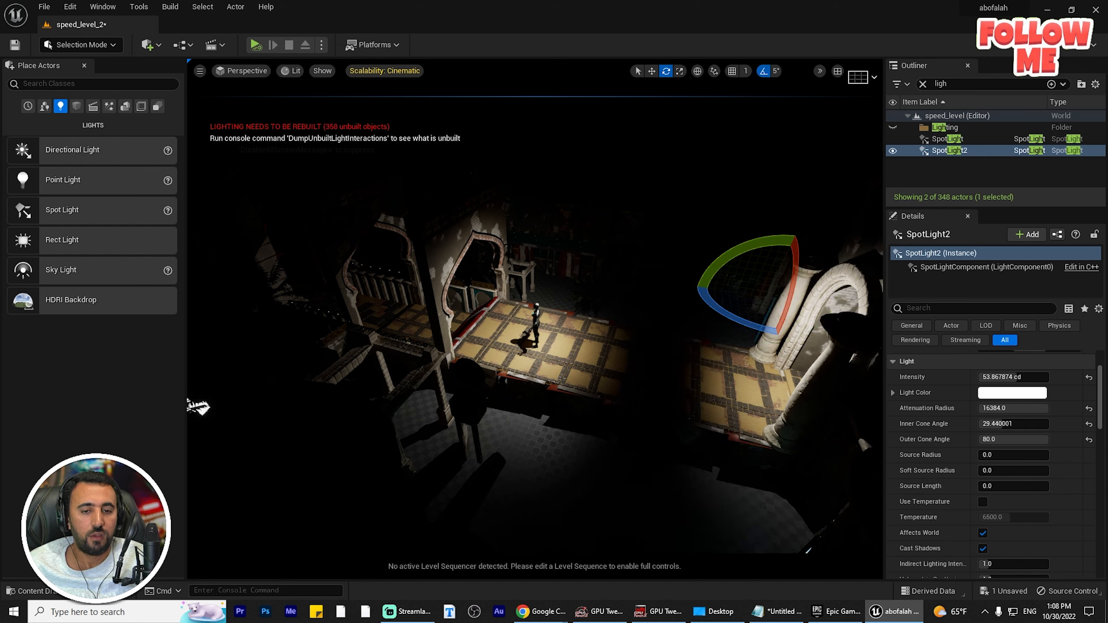
key(w)
drag(803, 312, 651, 320)
alt+drag(737, 415, 678, 422)
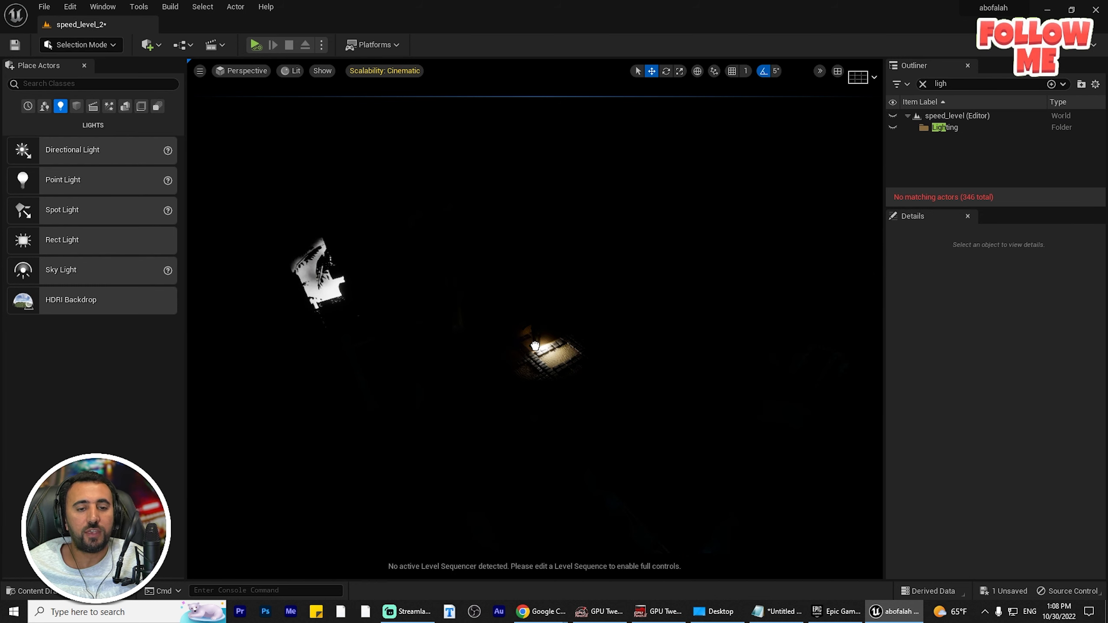
Step: Place a rect light on the terrace near the character and move it a short distance away from the figure
drag(538, 347, 523, 263)
key(f)
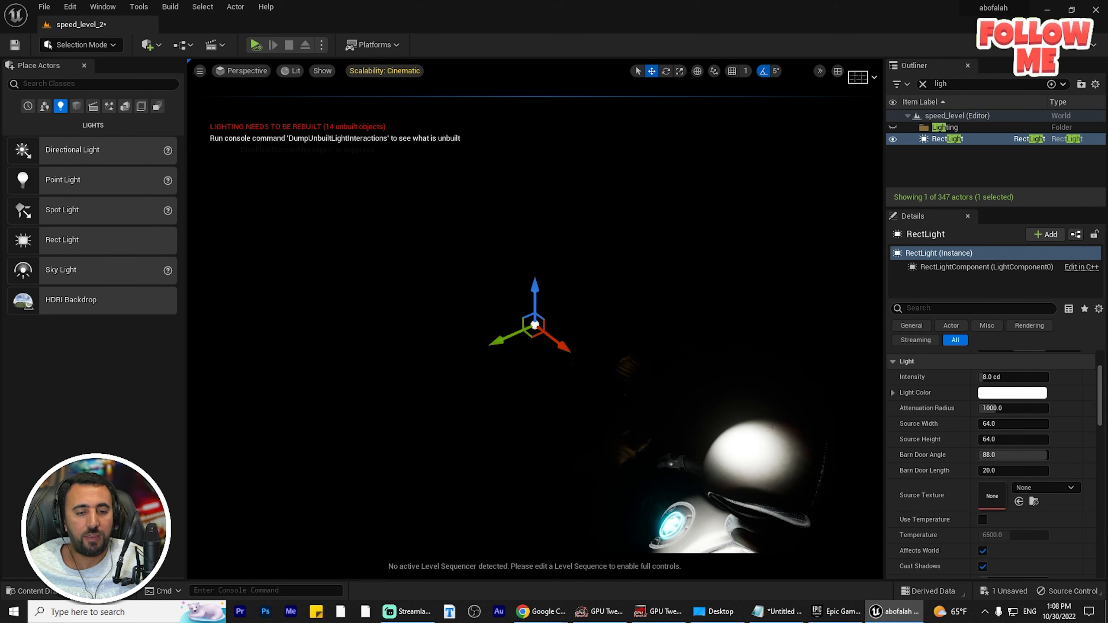
scroll(535, 325, down, 5)
alt+drag(535, 325, 646, 327)
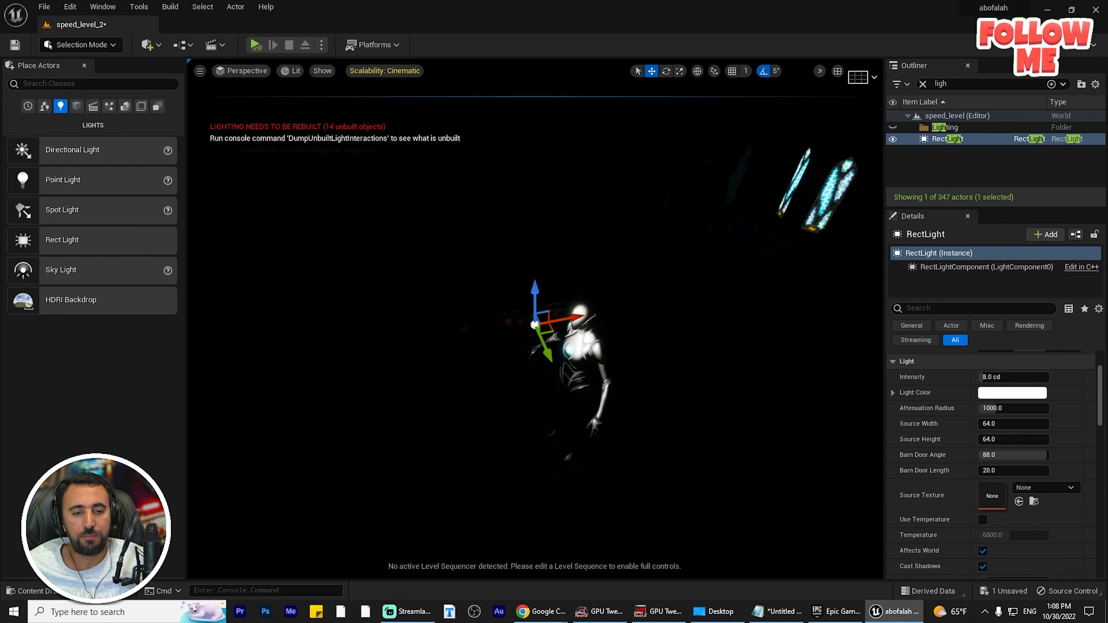
drag(535, 325, 465, 336)
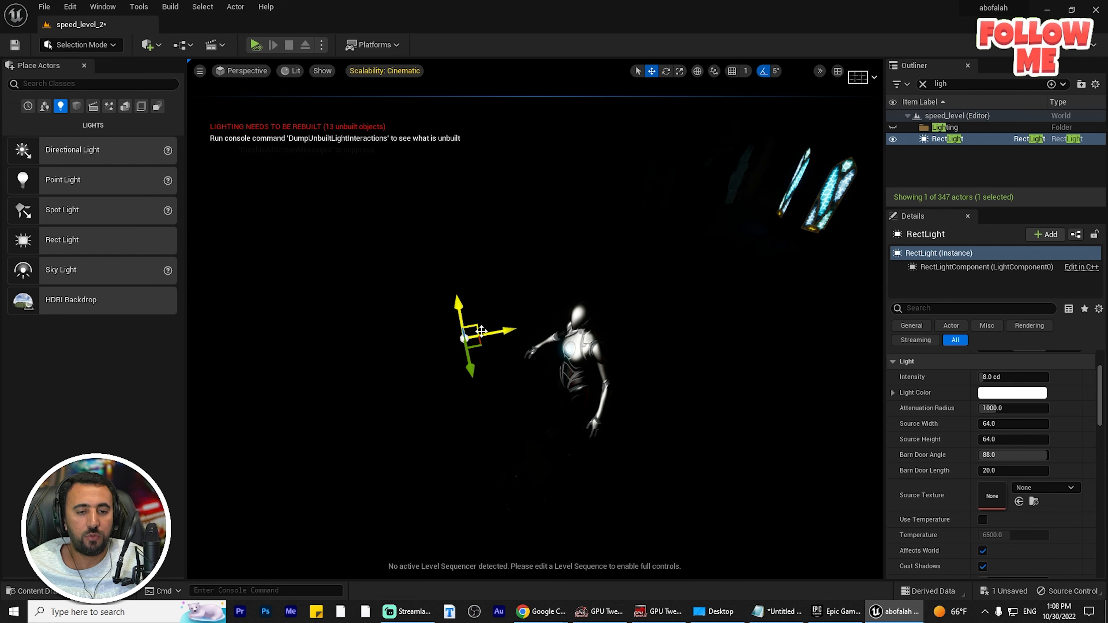
Step: Set the rect light's intensity to about 91.37 cd and attenuation radius to about 4421.5, and move it farther from the character
key(e)
key(r)
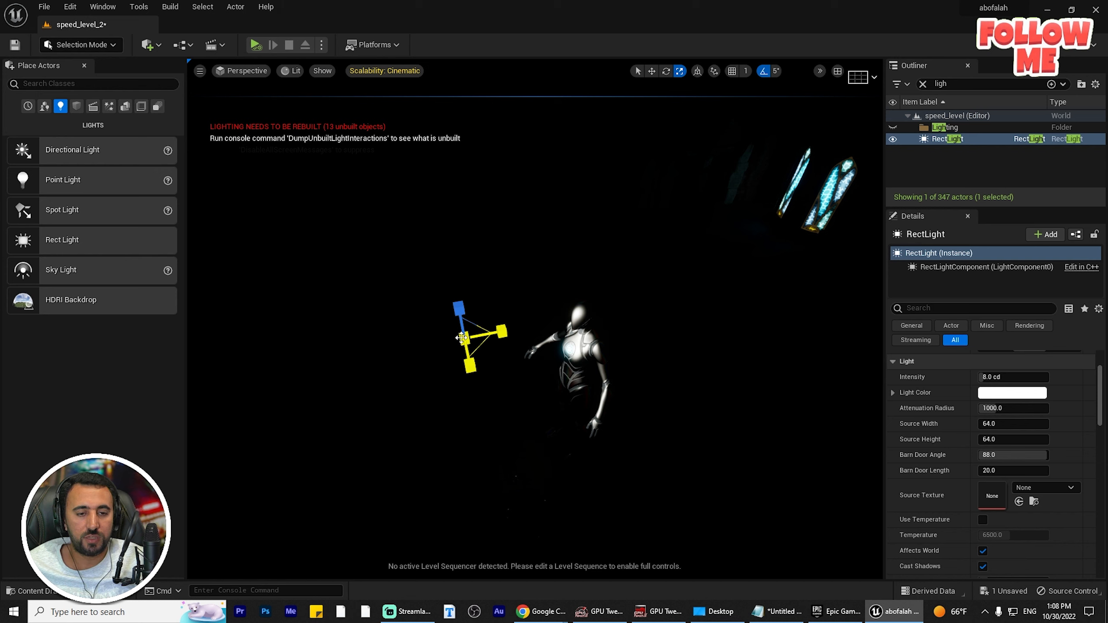
drag(987, 377, 1021, 408)
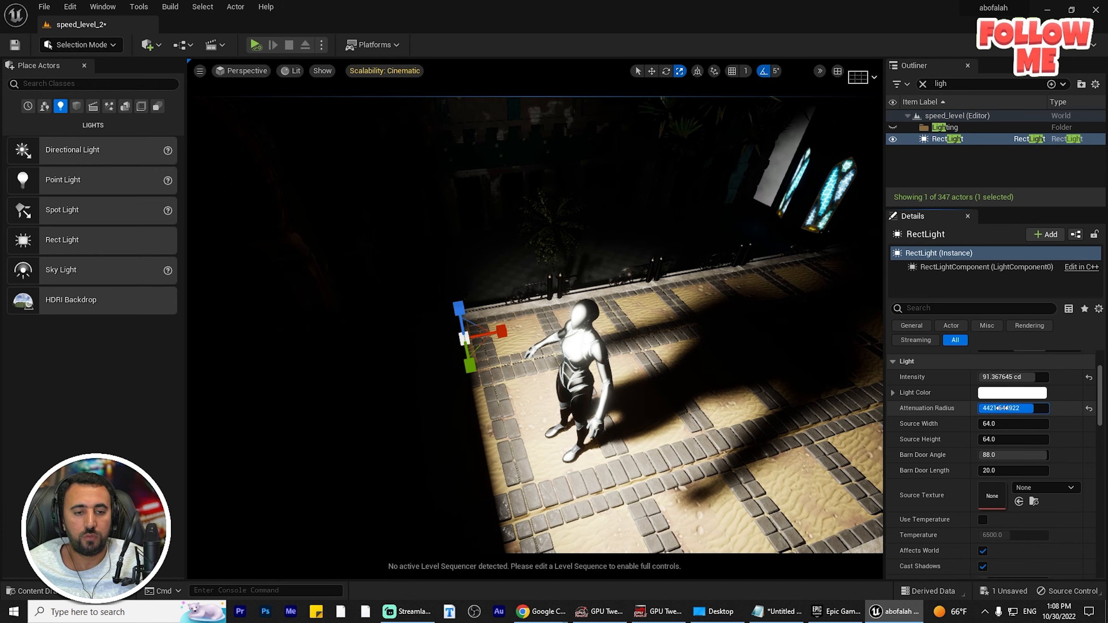
key(e)
key(w)
drag(506, 330, 413, 335)
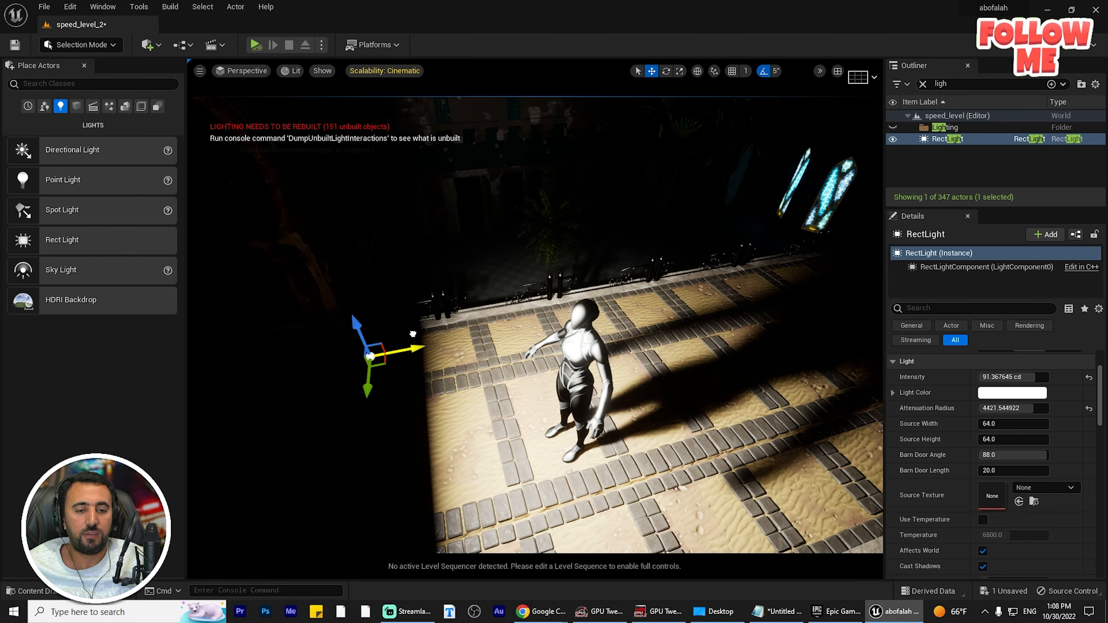
Step: Raise the rect light above the character's height and rotate it to point down at the terrace floor
scroll(413, 335, down, 4)
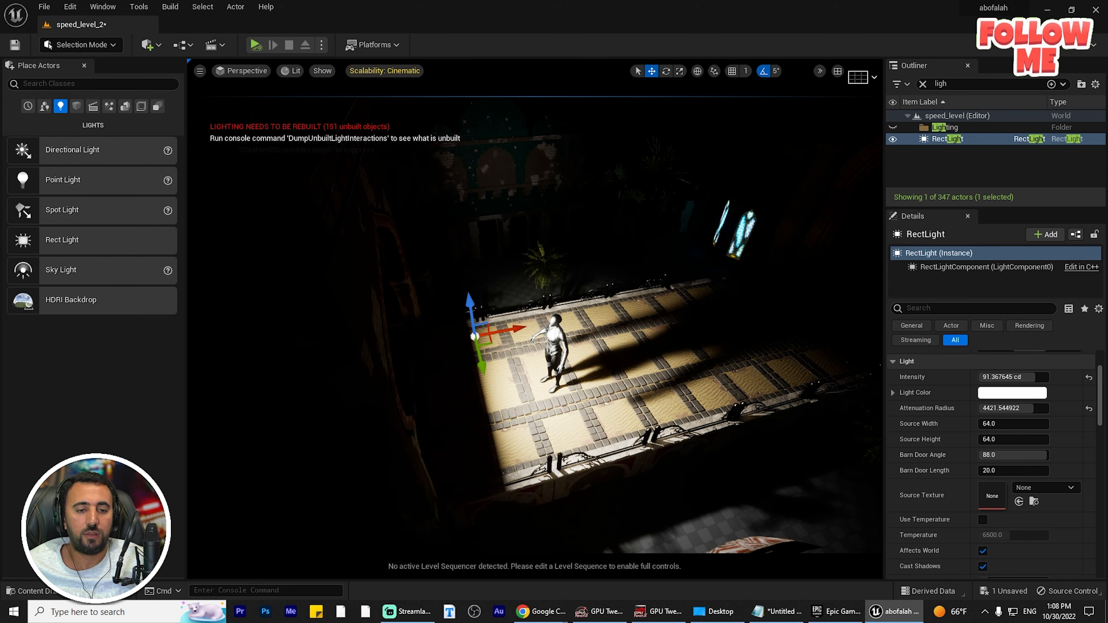
drag(470, 302, 458, 203)
key(e)
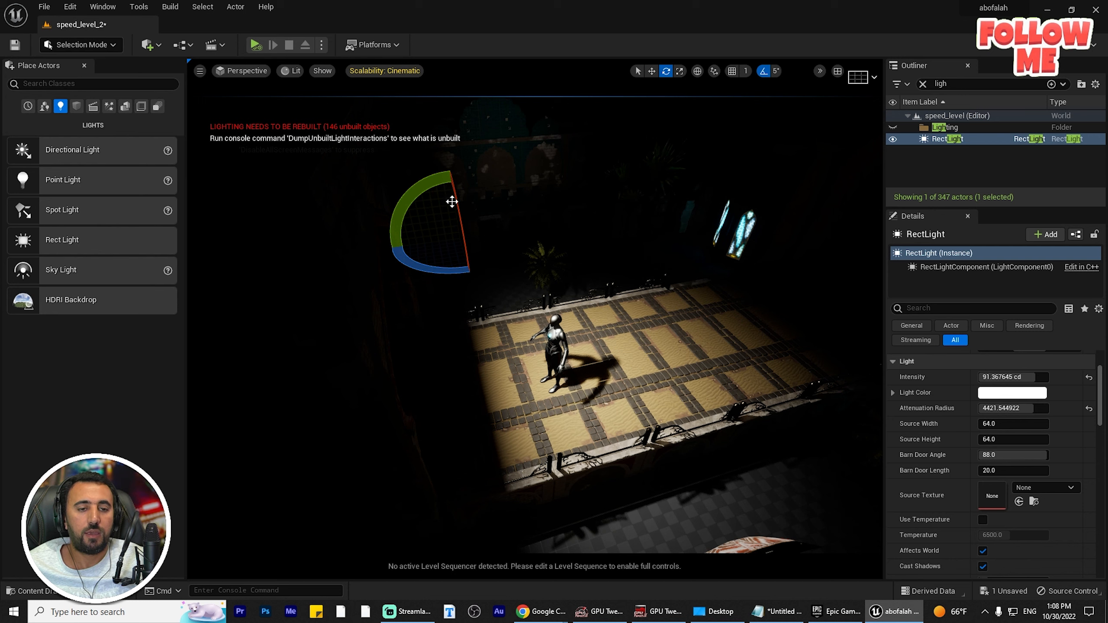
drag(400, 209, 430, 172)
Step: Scale the rect light down to an attenuation radius of about 2429.7 and check its range outline
key(r)
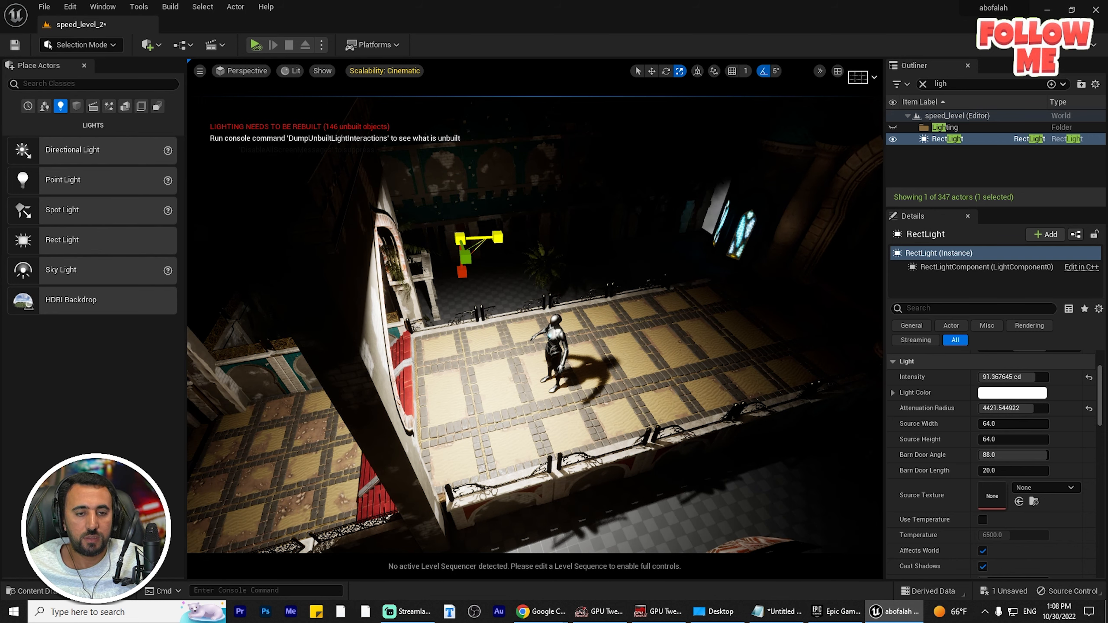
drag(456, 240, 432, 262)
key(g)
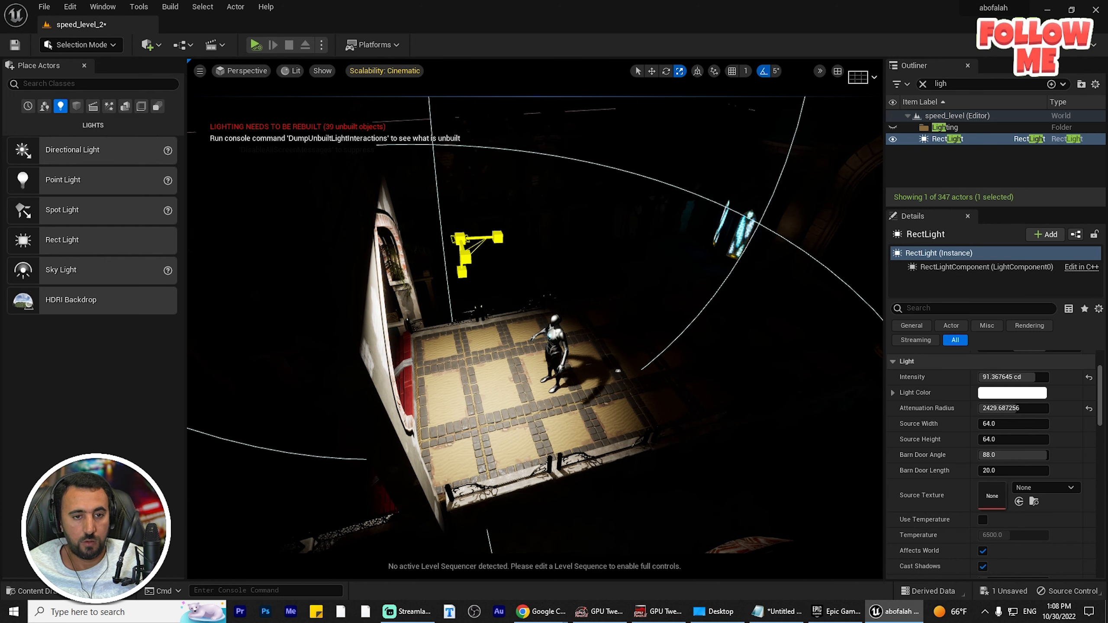
Step: Lower the rect light closer to the floor, check the result without editor overlays, and move it toward the character
alt+drag(524, 323, 550, 302)
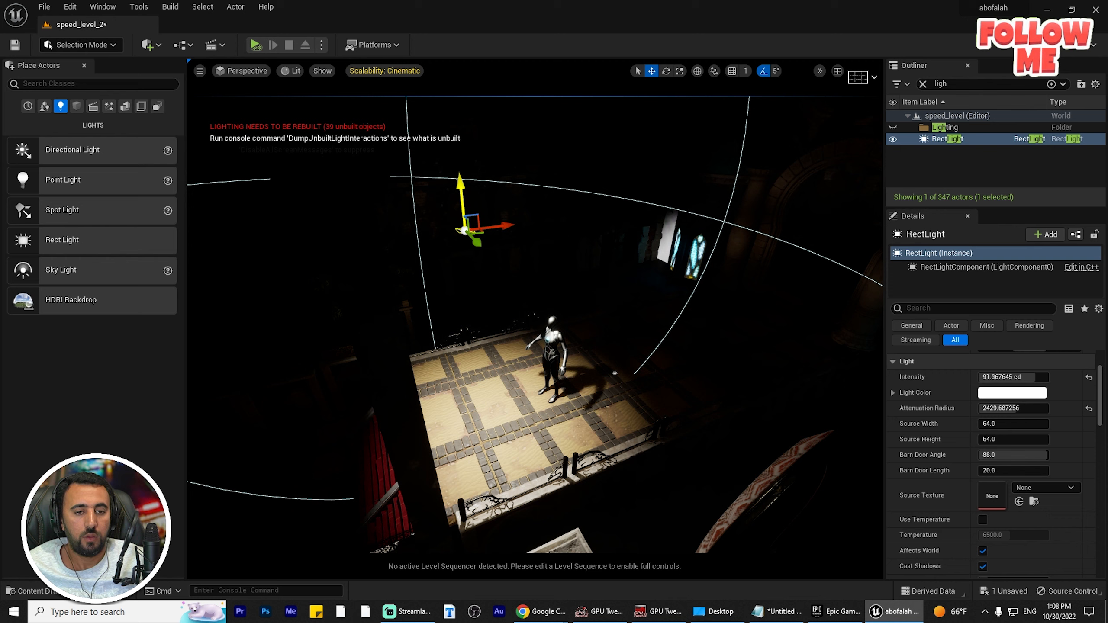
drag(464, 205, 484, 316)
key(g)
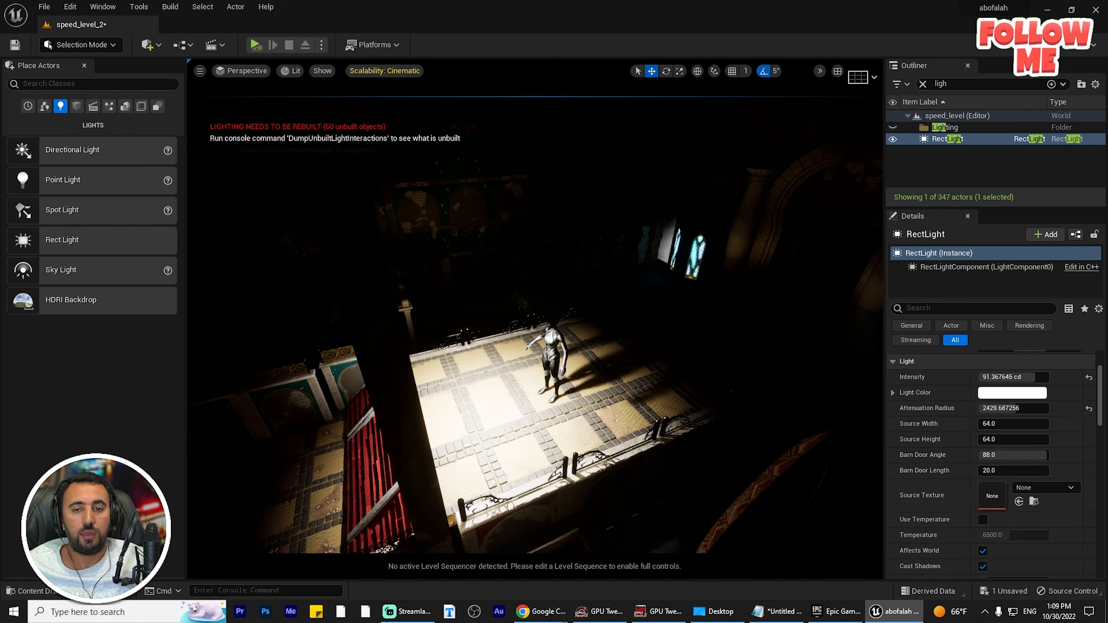
key(g)
right_drag(471, 344, 471, 346)
key(w)
drag(470, 344, 549, 330)
Step: Set the rect light's intensity to about 4.54 cd and nudge it closer to the character
right_drag(543, 345, 542, 345)
key(w)
key(s)
drag(1003, 377, 922, 379)
drag(540, 326, 552, 323)
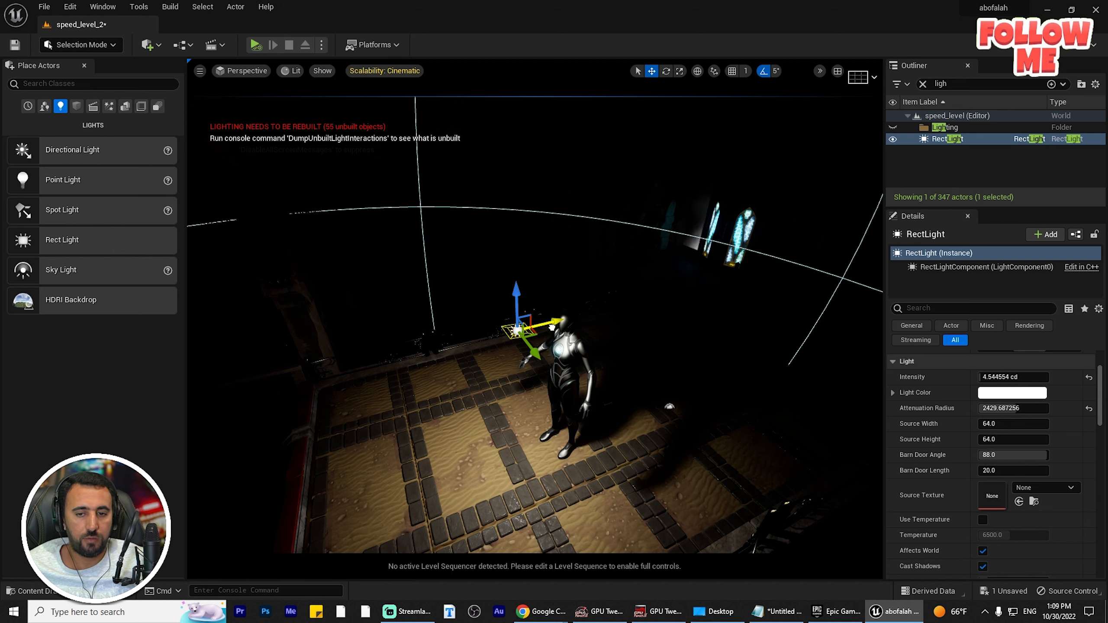
Step: Set the rect light's source width to about 929 and source height to about 758, and raise it above the character's head
scroll(552, 323, up, 3)
scroll(1081, 425, up, 3)
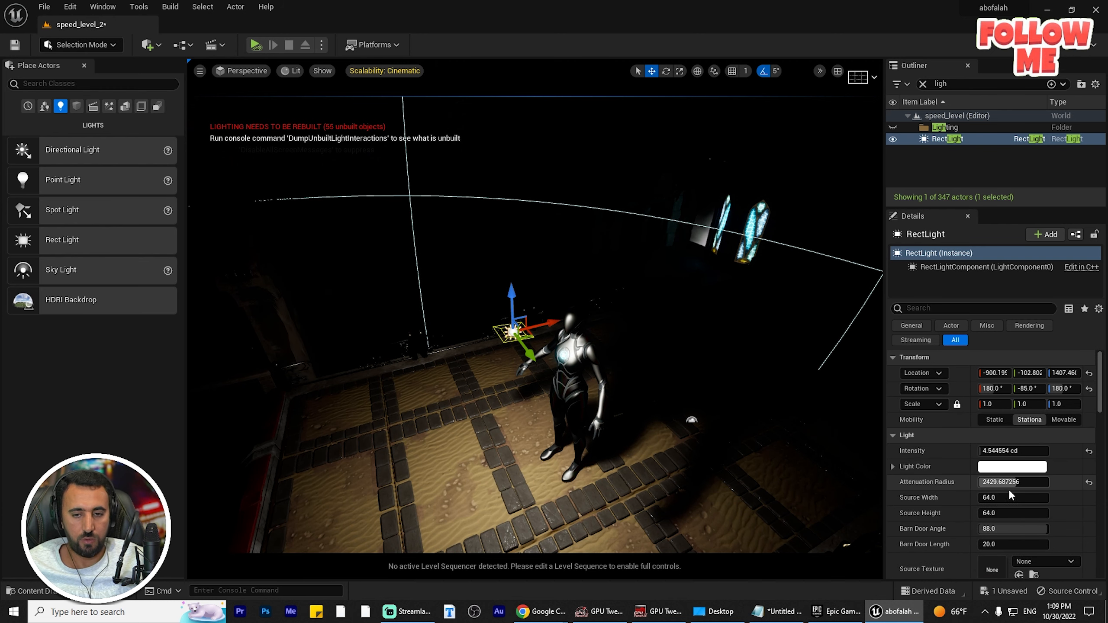
drag(990, 498, 1005, 514)
drag(513, 293, 624, 214)
scroll(545, 290, down, 5)
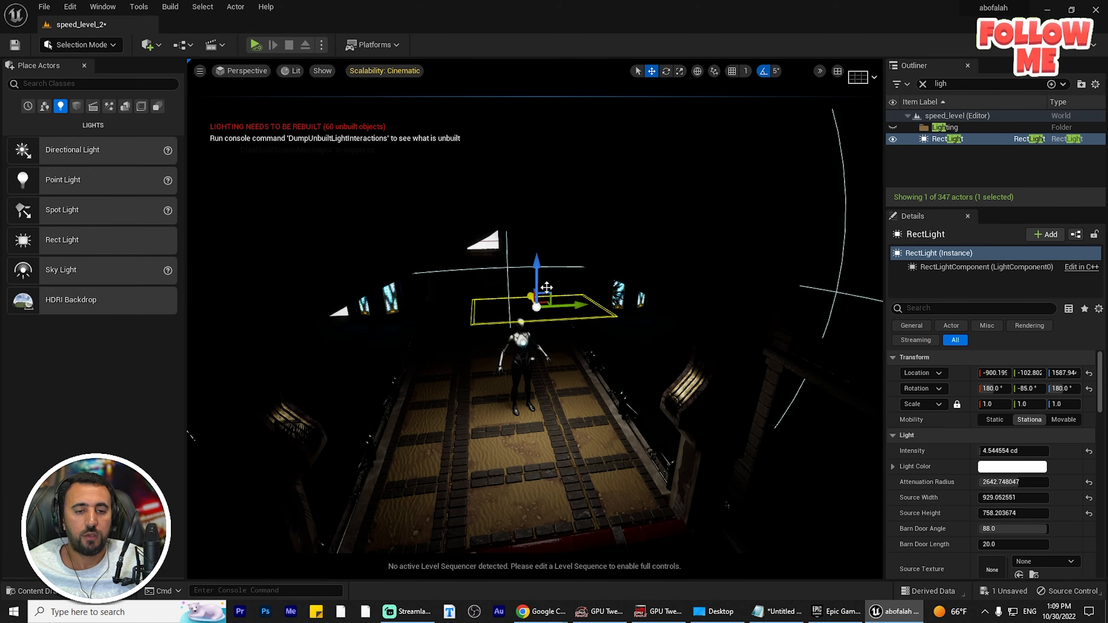
Step: Tilt the rect light to a -75° rotation and set its intensity to about 16.18 cd
key(e)
drag(546, 283, 711, 283)
scroll(554, 306, up, 4)
scroll(541, 306, down, 8)
scroll(541, 306, up, 3)
drag(1009, 451, 1048, 451)
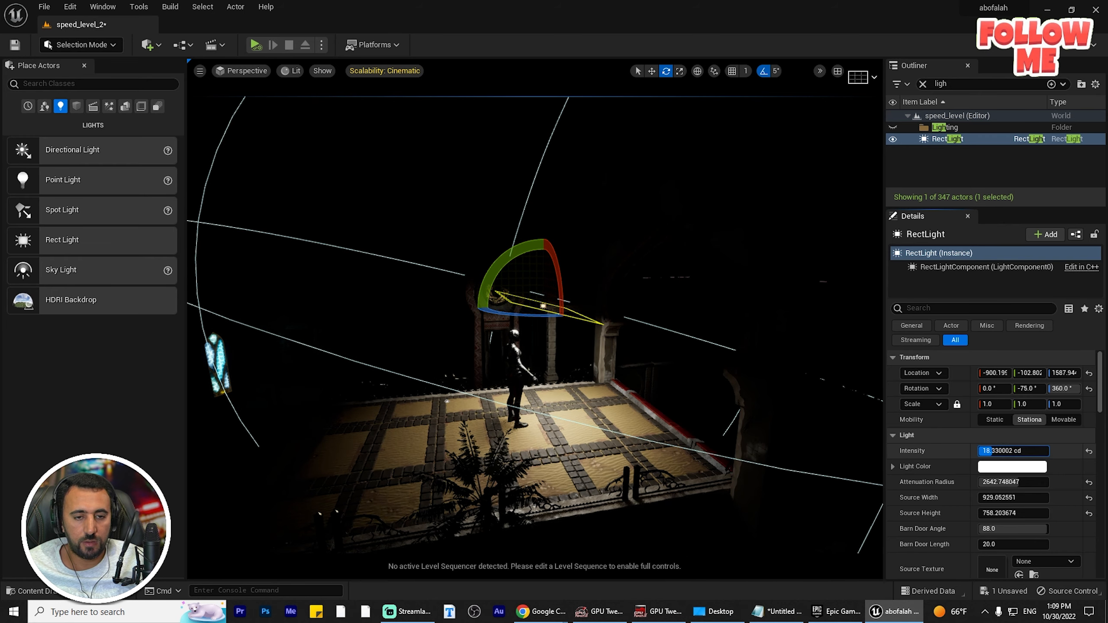
scroll(536, 315, up, 2)
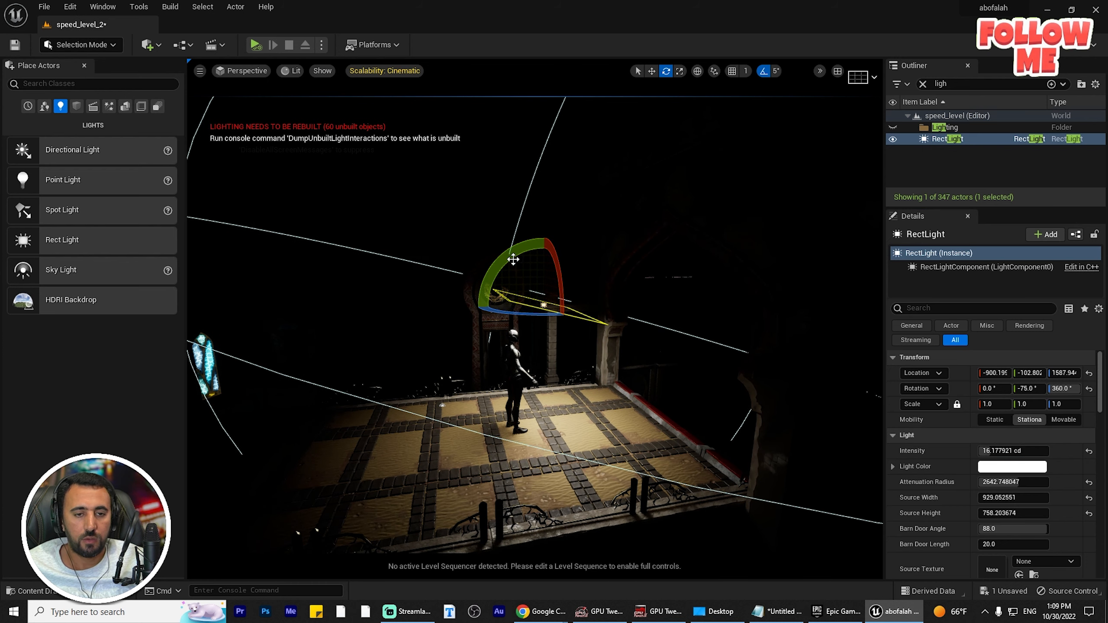
Step: Tilt the rect light to -85°, set intensity to about 19.78 cd and attenuation radius to about 6708.5, and check the terrace
drag(489, 279, 483, 315)
drag(1011, 452, 1030, 482)
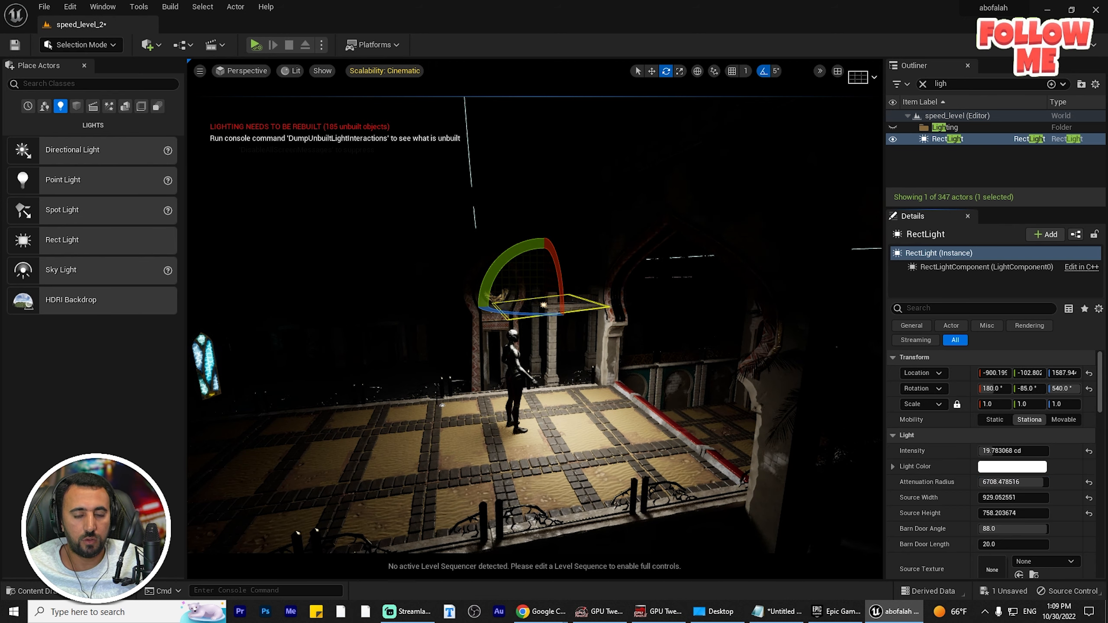
scroll(438, 397, down, 8)
scroll(578, 353, up, 8)
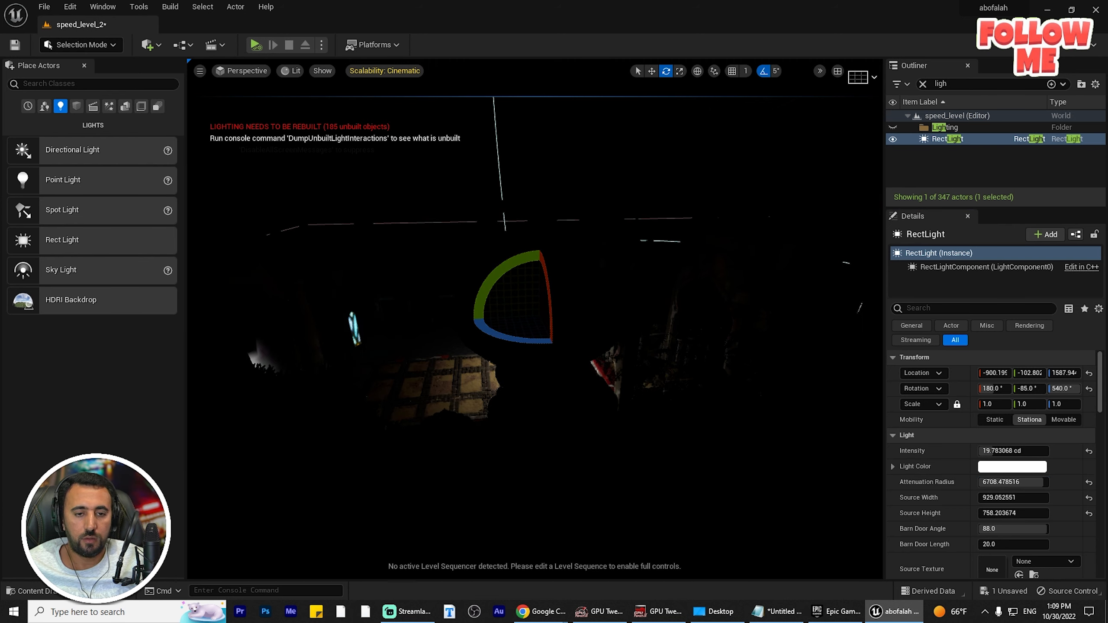
Step: Move the rect light along the terrace, rotate it to -90° so it faces straight down, and reposition it near the character
key(w)
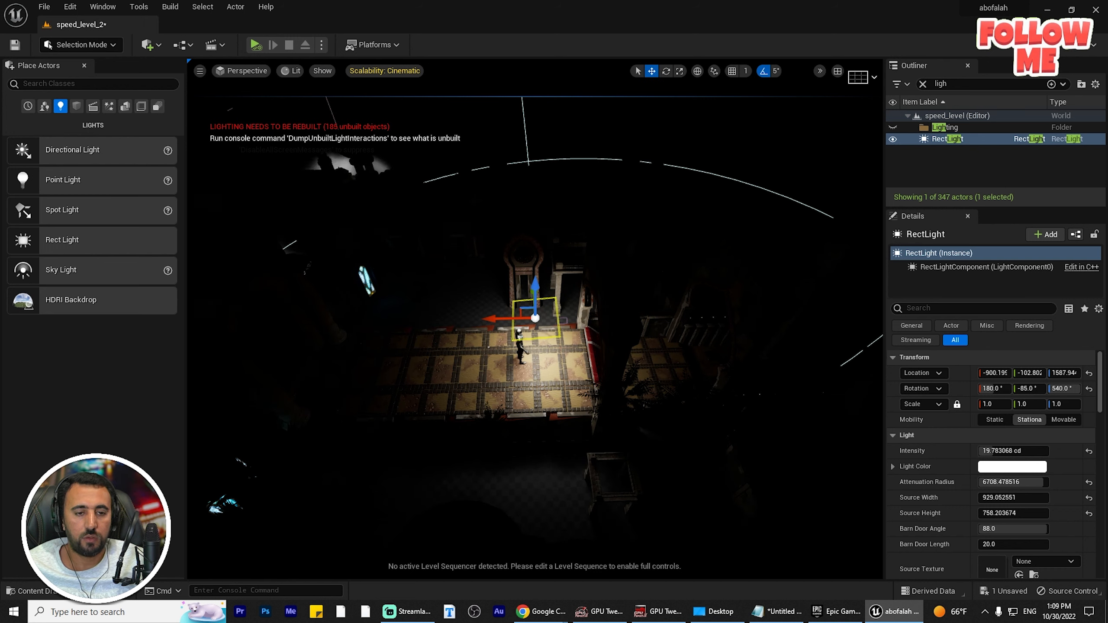
drag(506, 319, 372, 321)
key(e)
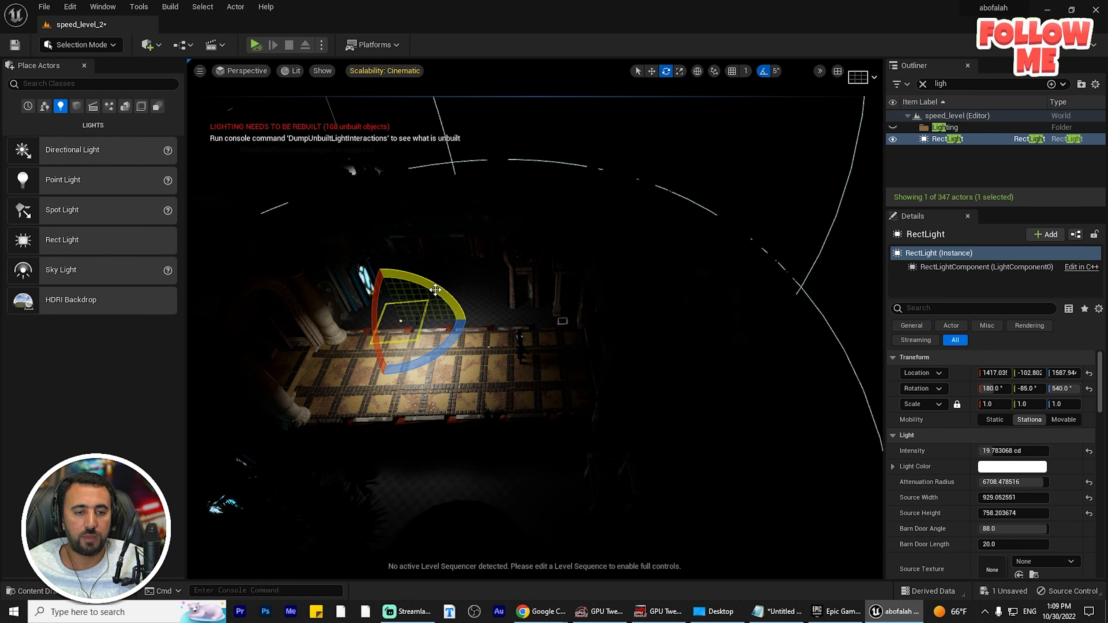
drag(436, 289, 422, 281)
key(w)
drag(365, 318, 327, 267)
Step: Tilt the rect light to -55° so it faces the character and move it to about X -1060
key(f)
scroll(478, 312, down, 6)
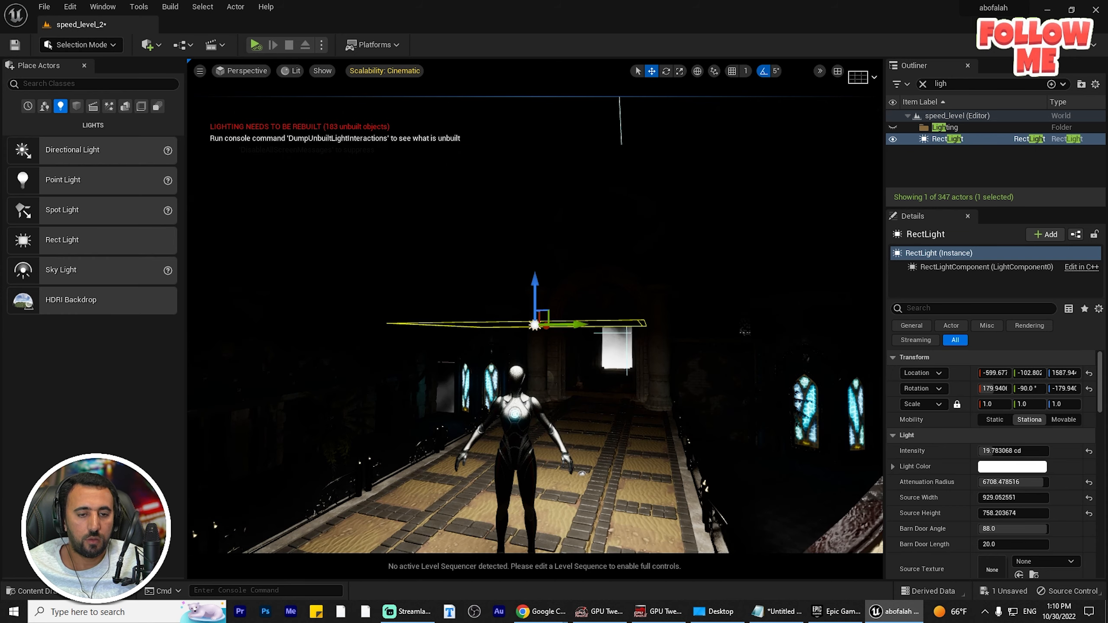
scroll(657, 458, up, 1)
alt+drag(585, 484, 570, 481)
key(e)
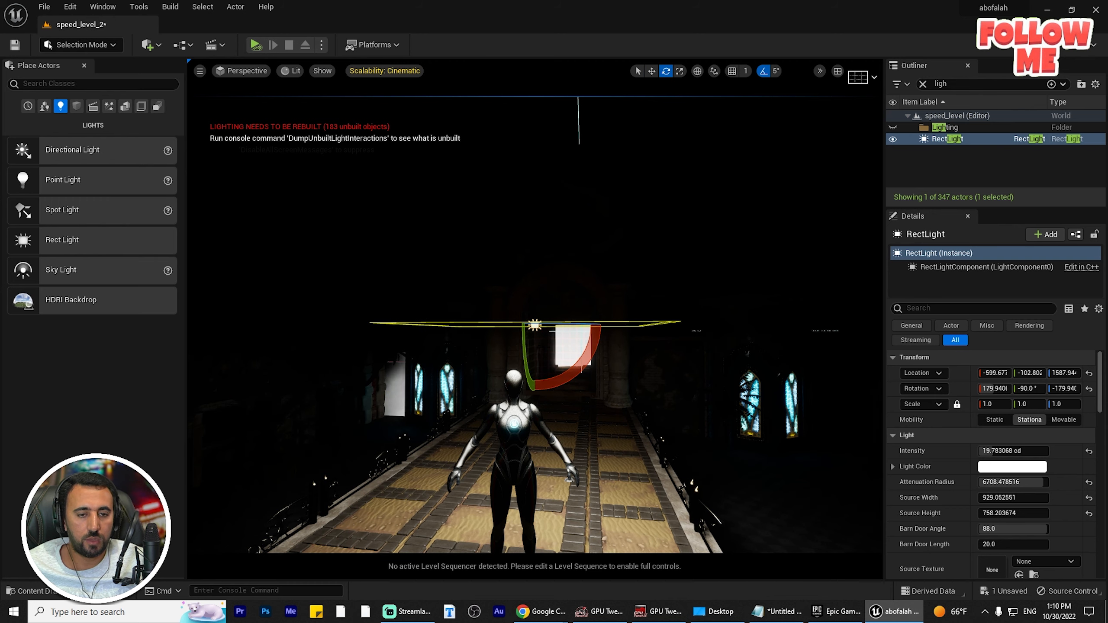
drag(524, 360, 582, 445)
alt+drag(582, 370, 451, 324)
key(w)
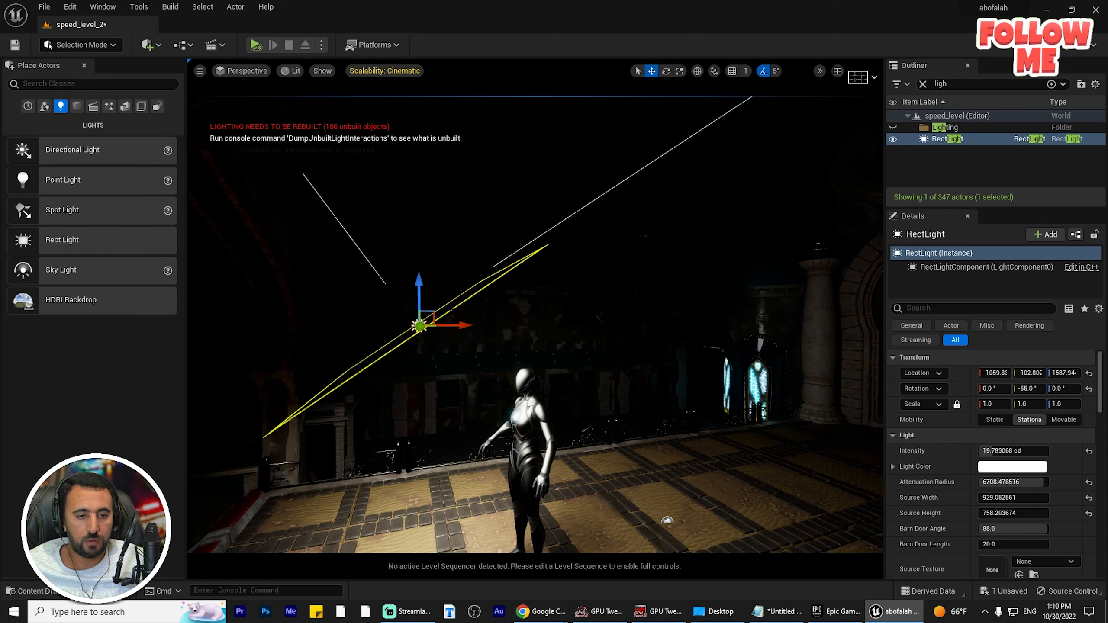
Step: Lower the rect light to about Z 1555.8 and set its intensity to about 1.93 cd
drag(419, 284, 567, 293)
scroll(419, 293, up, 4)
scroll(419, 293, down, 2)
scroll(535, 325, up, 4)
scroll(535, 325, down, 1)
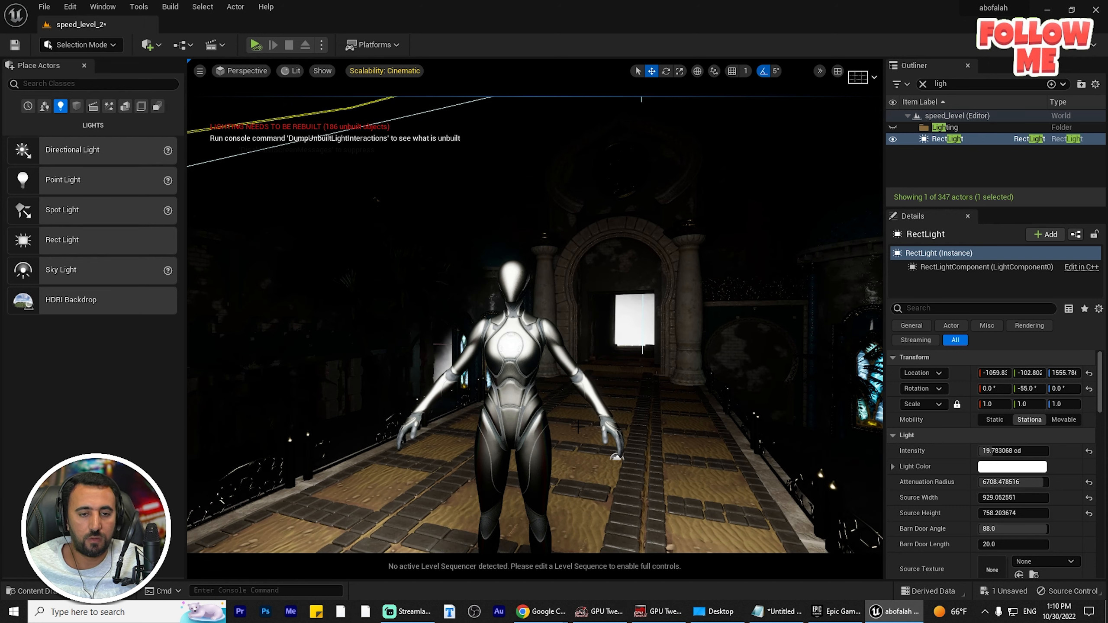
mouse_move(1003, 447)
mouse_down()
mouse_move(968, 447)
mouse_move(1014, 452)
mouse_up()
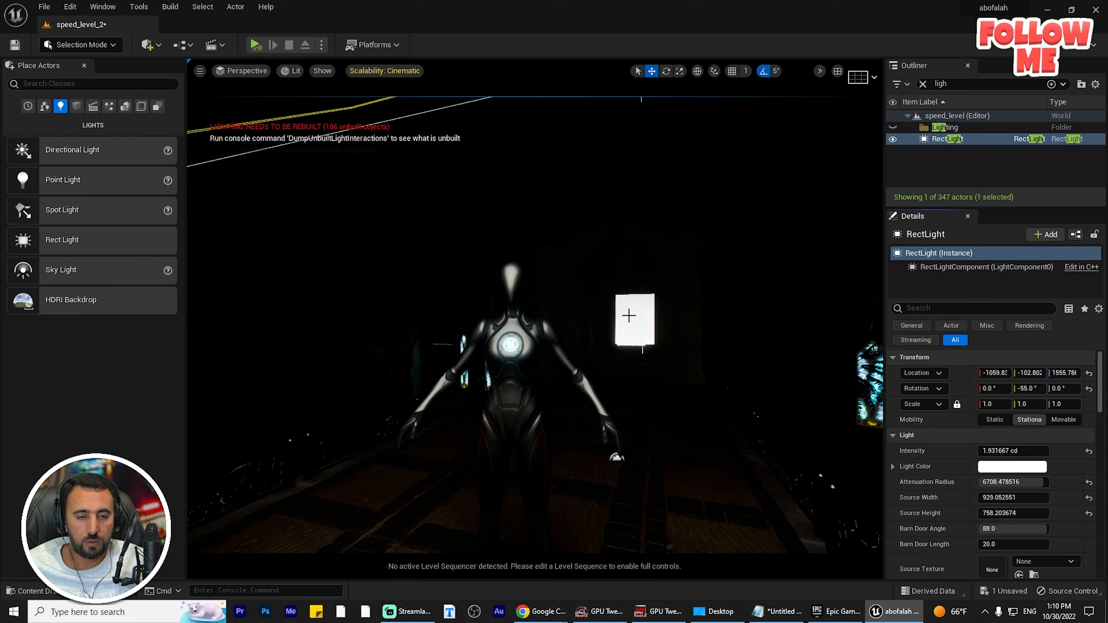
Step: Duplicate the rect light to the character's other side at about X -384 and rotate the copy
scroll(628, 315, down, 6)
alt+drag(615, 338, 587, 267)
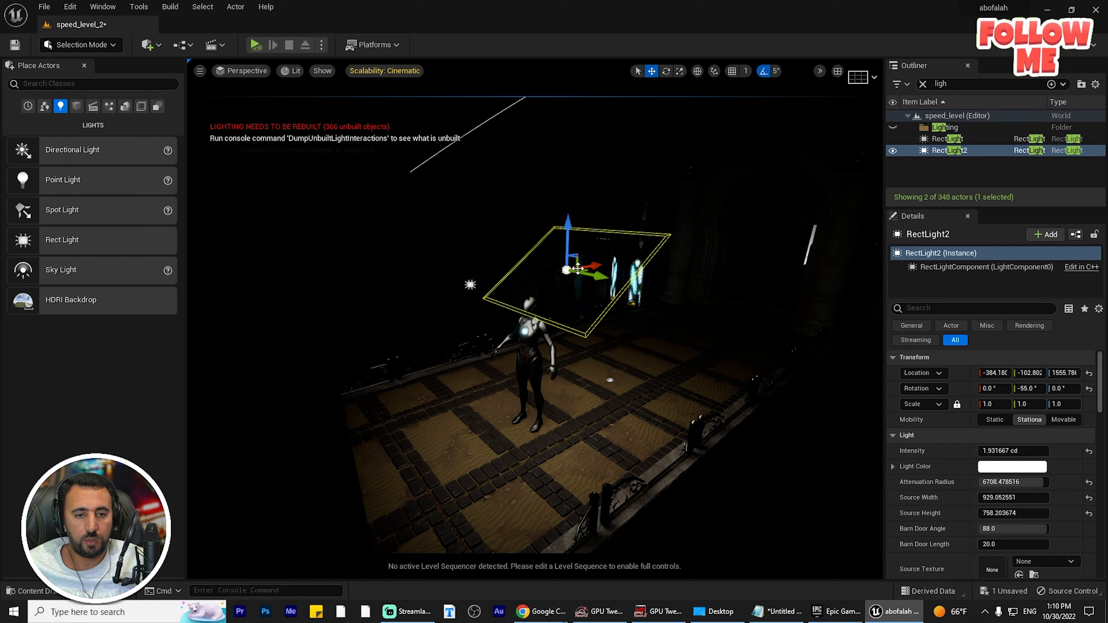
key(e)
drag(526, 243, 576, 196)
scroll(535, 325, up, 5)
alt+drag(535, 325, 580, 312)
Step: Set the first rect light's intensity to about 7.2 cd, reduce its attenuation radius and adjust its light color
click(530, 237)
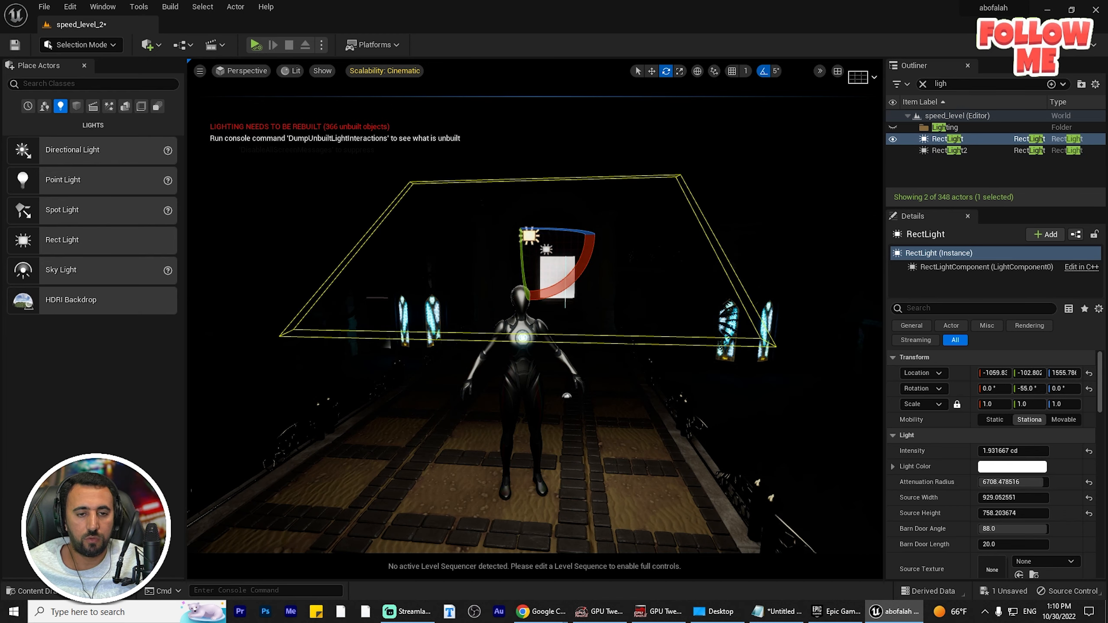
scroll(530, 236, up, 4)
drag(1012, 450, 1042, 450)
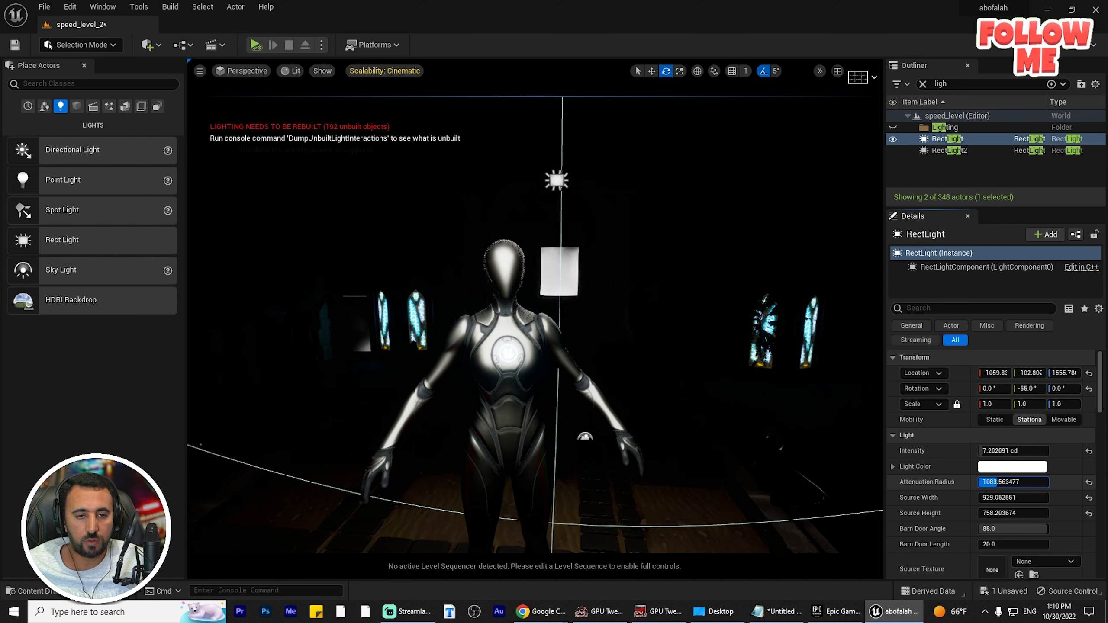
click(1019, 466)
mouse_move(831, 400)
mouse_down()
mouse_move(878, 371)
mouse_move(861, 389)
mouse_move(855, 362)
mouse_move(723, 345)
mouse_move(823, 374)
mouse_move(819, 415)
mouse_move(862, 442)
mouse_move(819, 408)
mouse_up()
Step: Place a point light beside the archway near the character with intensity about 18.33 cd and attenuation radius 16384
scroll(535, 325, down, 8)
alt+drag(535, 325, 441, 367)
key(f)
alt+drag(535, 326, 664, 293)
drag(70, 192, 485, 256)
mouse_move(995, 452)
mouse_down()
mouse_move(1042, 452)
mouse_move(988, 451)
mouse_up()
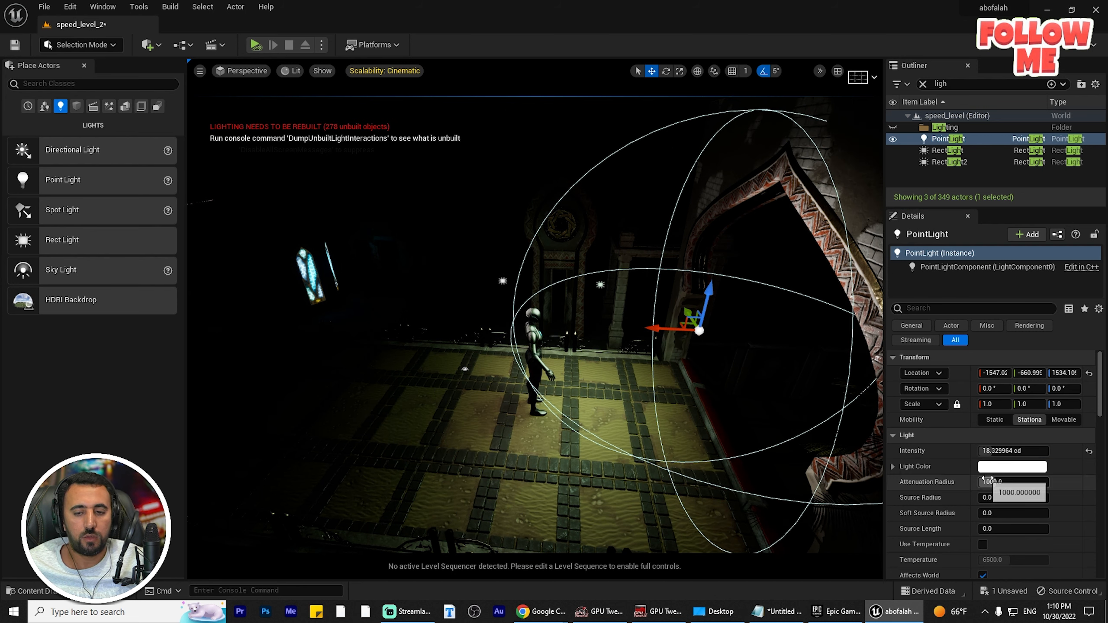
drag(987, 482, 1048, 482)
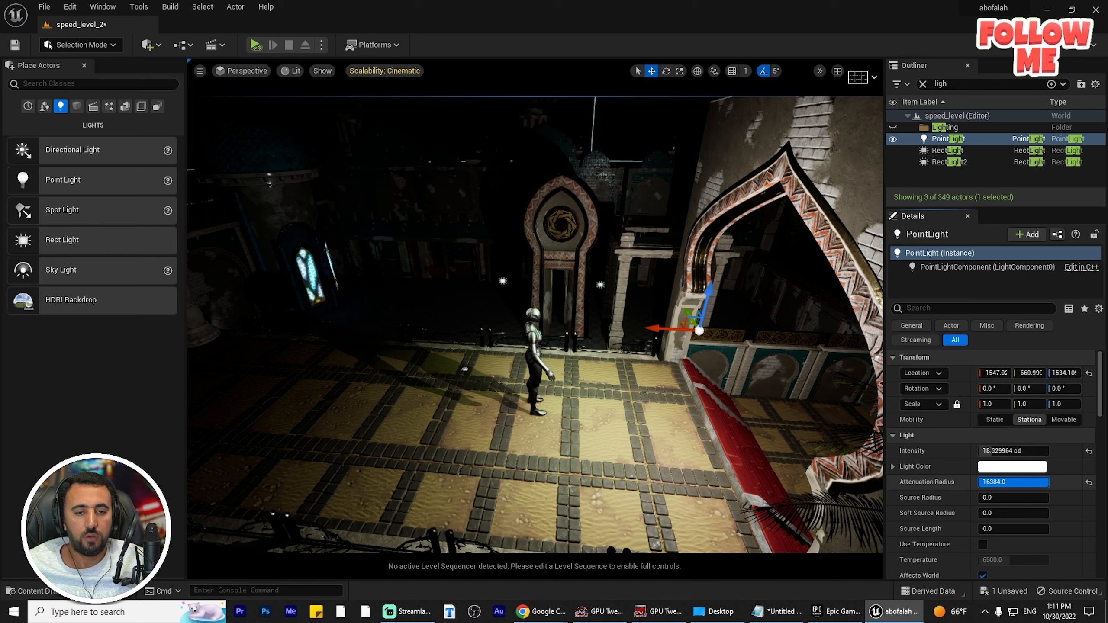
Step: Place a second point light on the terrace floor beside the character
scroll(611, 349, down, 3)
alt+drag(611, 350, 684, 325)
scroll(685, 325, up, 3)
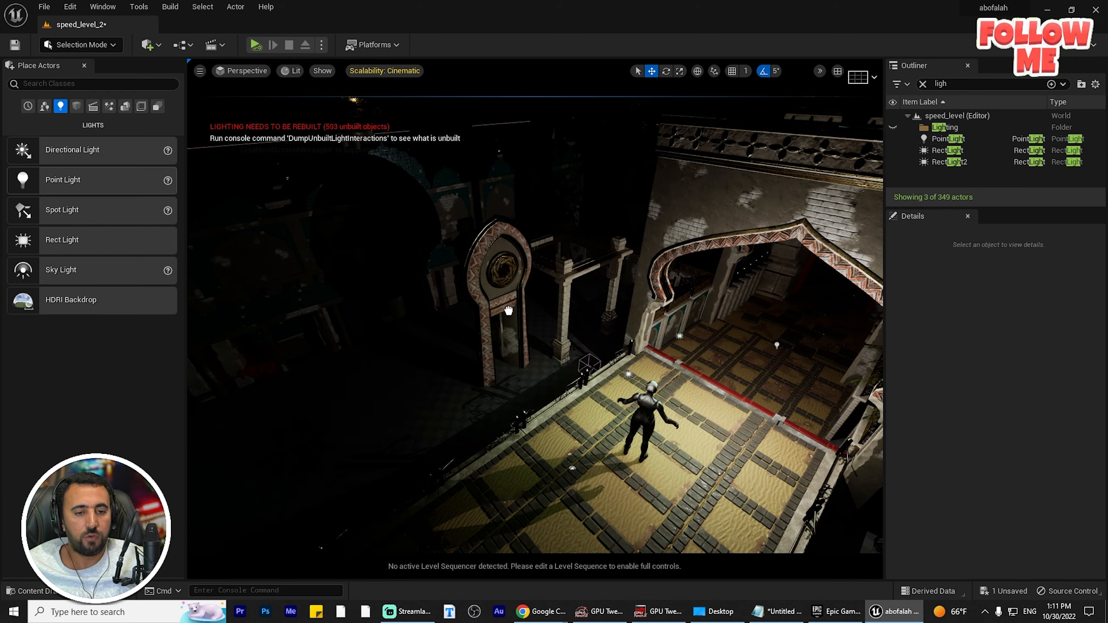
drag(507, 311, 415, 333)
drag(407, 292, 633, 410)
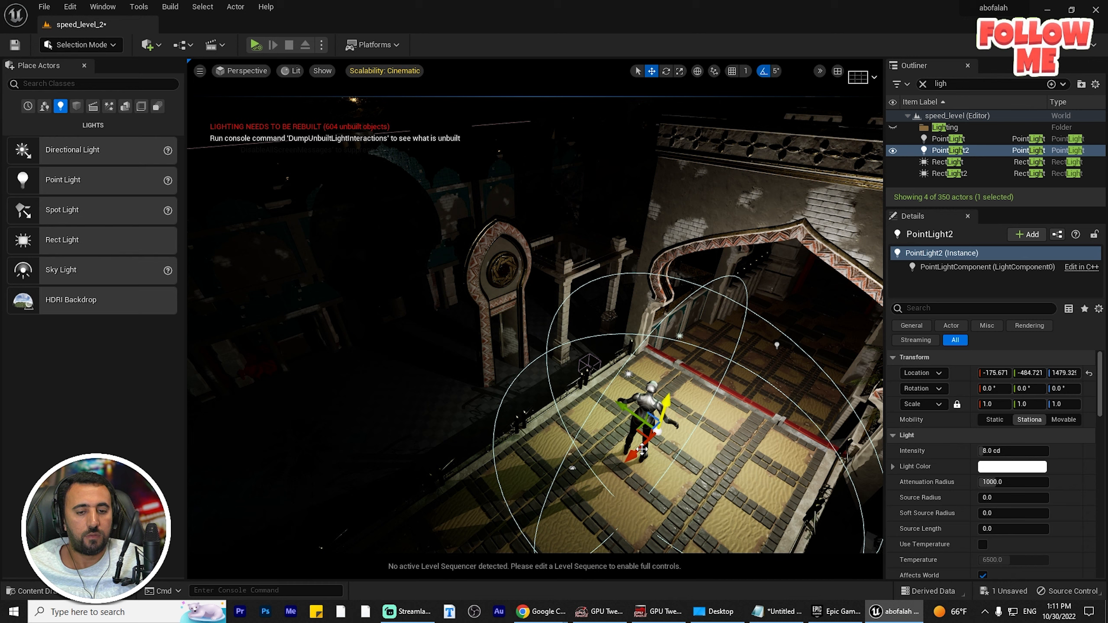
Step: Move the second point light away from the terrace to the balustraded gateway, at about X -6920
drag(634, 454, 785, 319)
key(f)
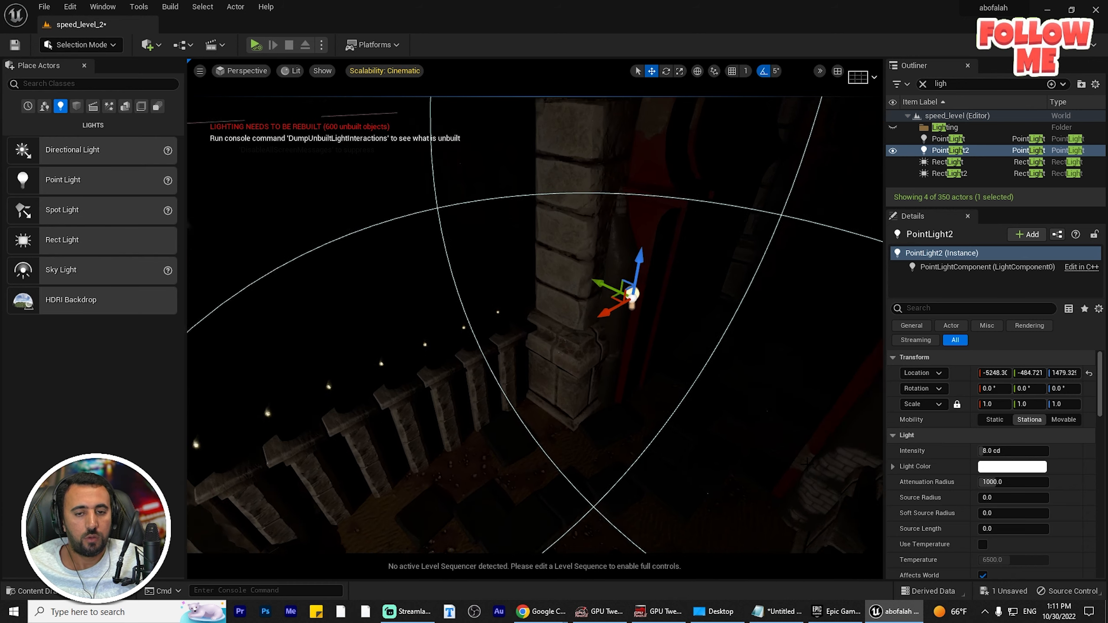
alt+drag(535, 322, 720, 325)
scroll(535, 323, down, 6)
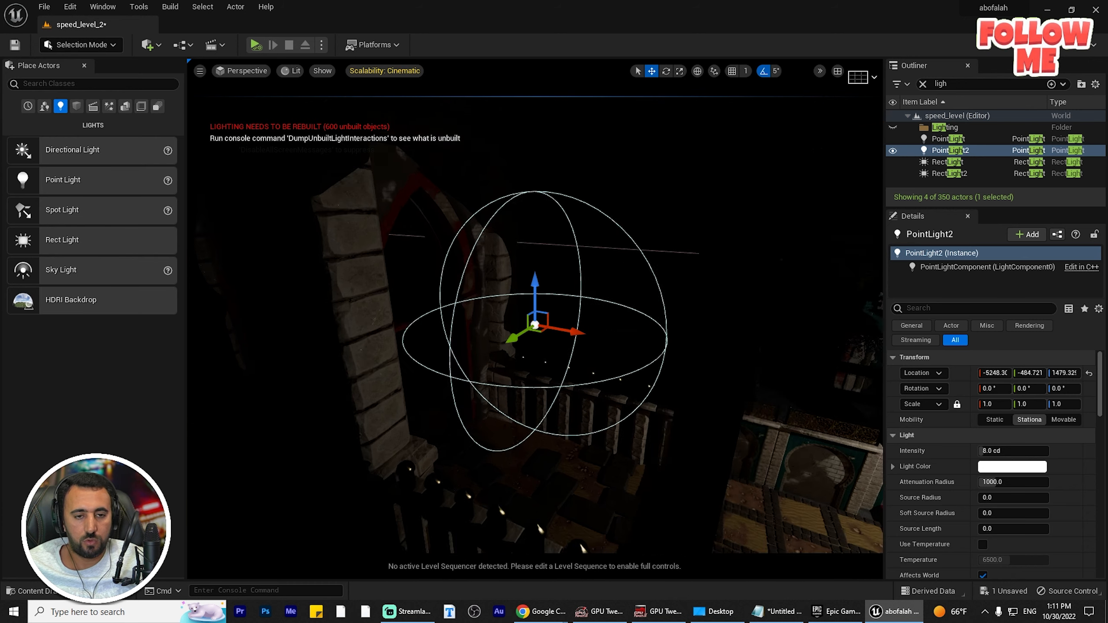
drag(574, 328, 462, 309)
key(f)
Step: Set the second point light's attenuation radius to about 2566.6 and its intensity to about 4.54 cd
drag(1007, 450, 1013, 482)
right_drag(680, 371, 671, 393)
right_drag(548, 306, 531, 317)
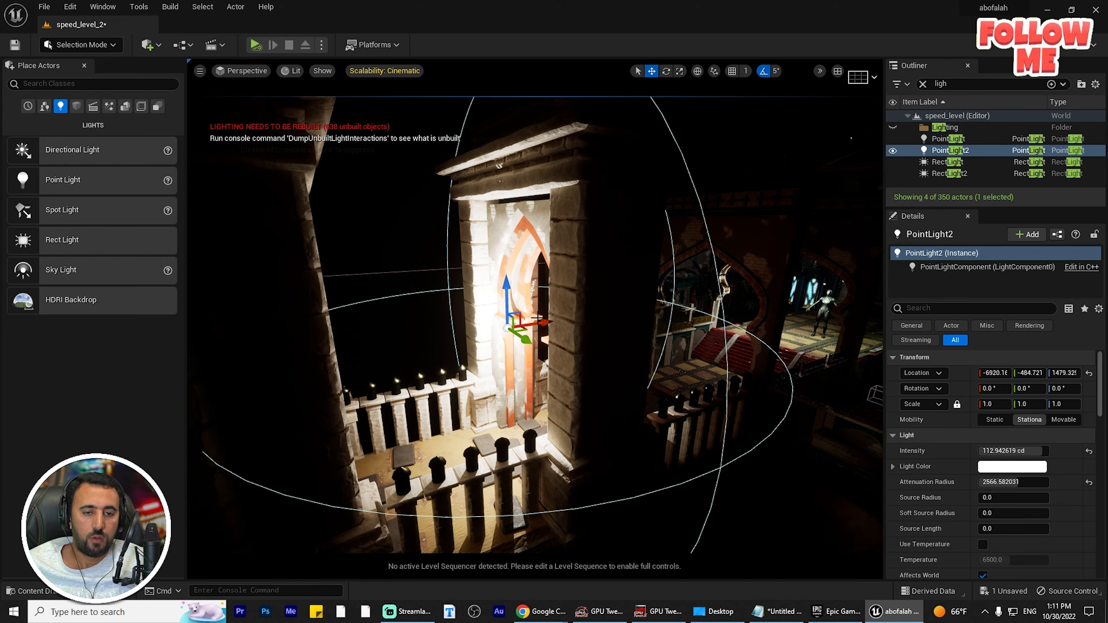
drag(541, 323, 558, 323)
drag(981, 453, 934, 452)
Step: Duplicate the gateway point light along the walkway to the next arch, at about X -8930
right_drag(804, 463, 771, 462)
alt+drag(549, 329, 292, 338)
key(f)
scroll(630, 487, down, 4)
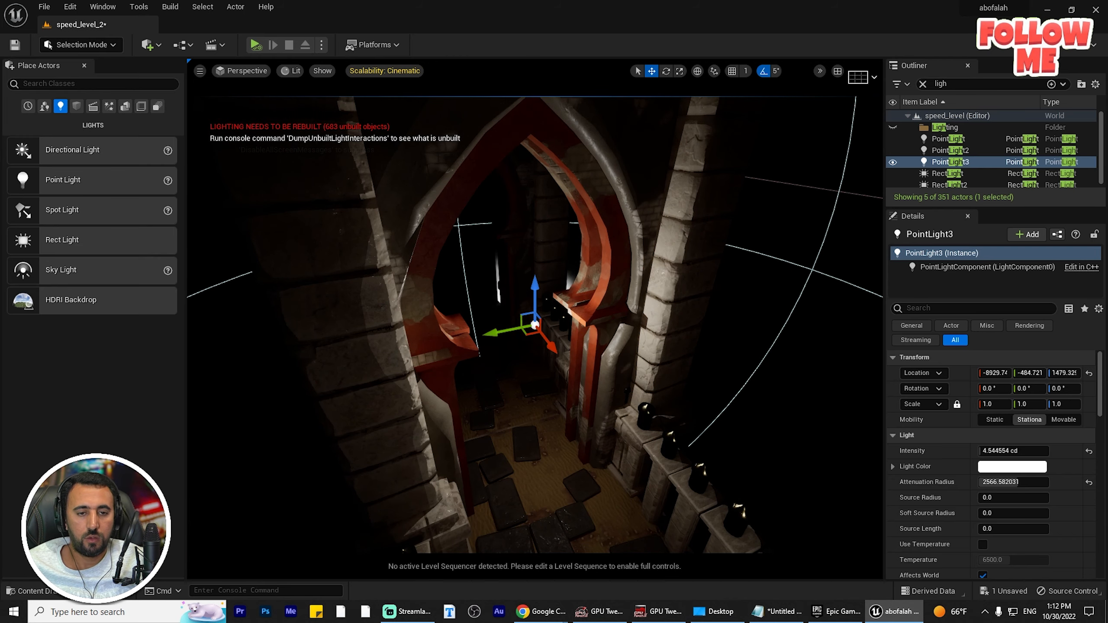
Step: Duplicate the arch's point light further along the walkway, to about X -10680
alt+drag(629, 488, 589, 492)
alt+drag(546, 355, 384, 236)
alt+right_drag(536, 325, 414, 325)
alt+drag(535, 325, 607, 325)
alt+right_drag(606, 325, 545, 326)
alt+drag(546, 325, 585, 371)
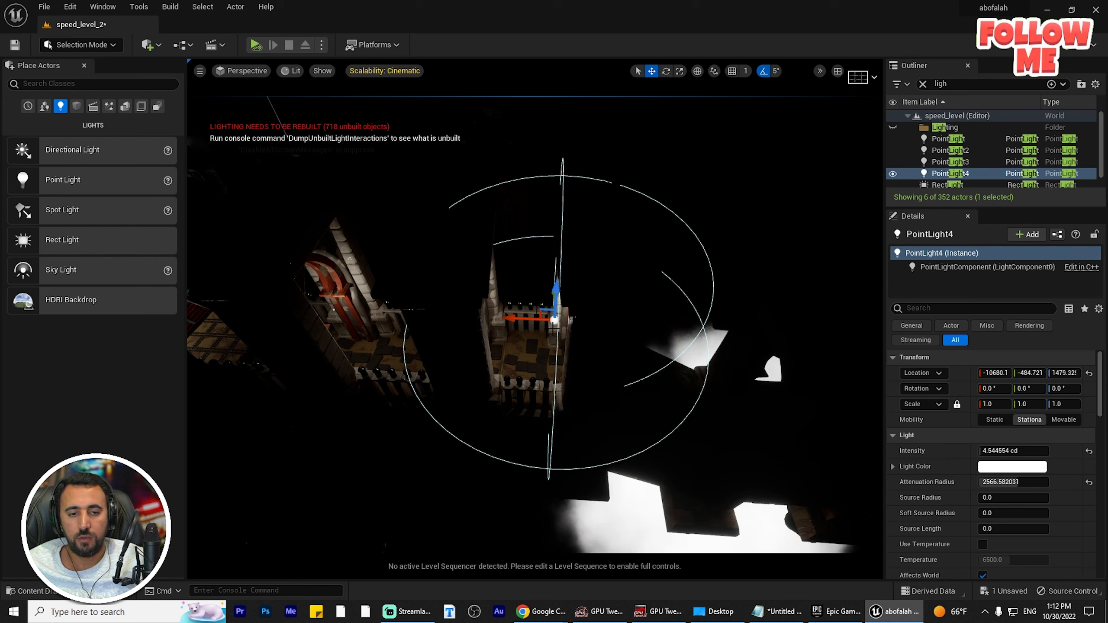
Step: Duplicate the point light once more and position the copy lower down at about X -15016, Z -348
alt+drag(529, 318, 784, 371)
drag(790, 301, 786, 387)
drag(697, 382, 726, 393)
key(f)
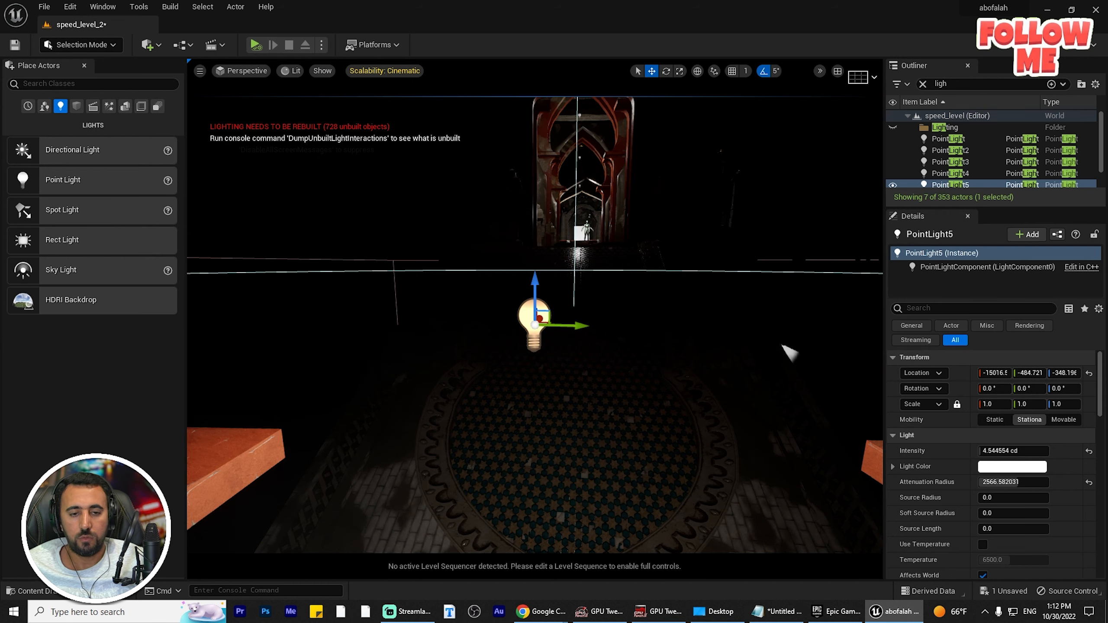
Step: Set the lower point light's intensity to about 20.52 cd and its attenuation radius to 16384
alt+drag(790, 353, 716, 258)
scroll(715, 258, down, 5)
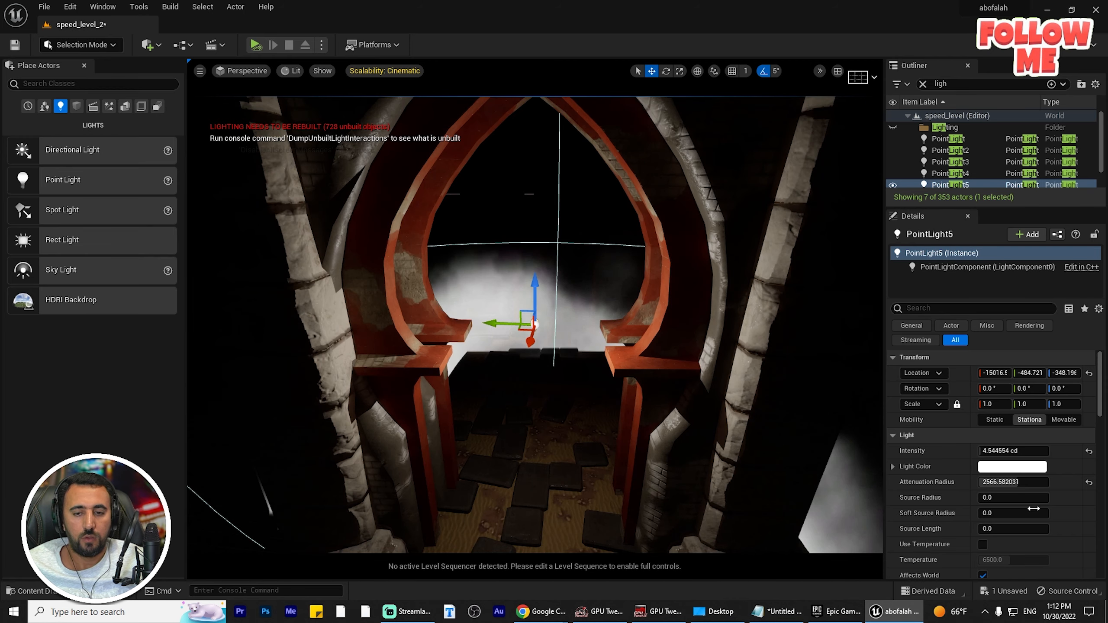
drag(989, 452, 1048, 481)
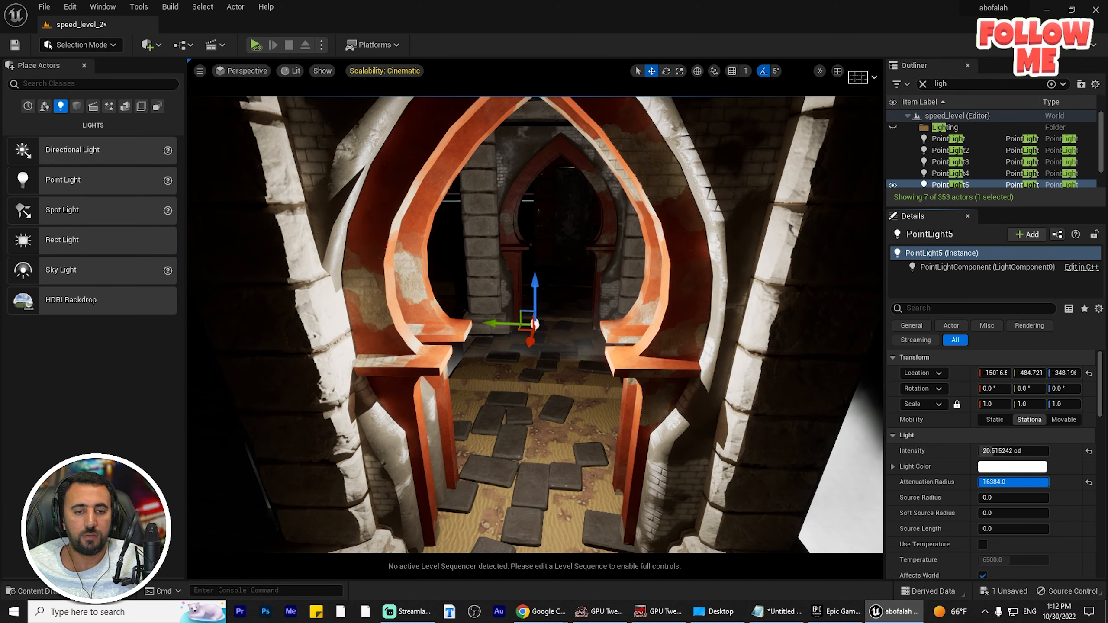
Step: Duplicate the lower point light twice, to about X -18555 and to about X -22181, Y 4029
scroll(535, 325, down, 5)
alt+drag(611, 332, 809, 363)
scroll(810, 324, down, 5)
scroll(535, 324, down, 3)
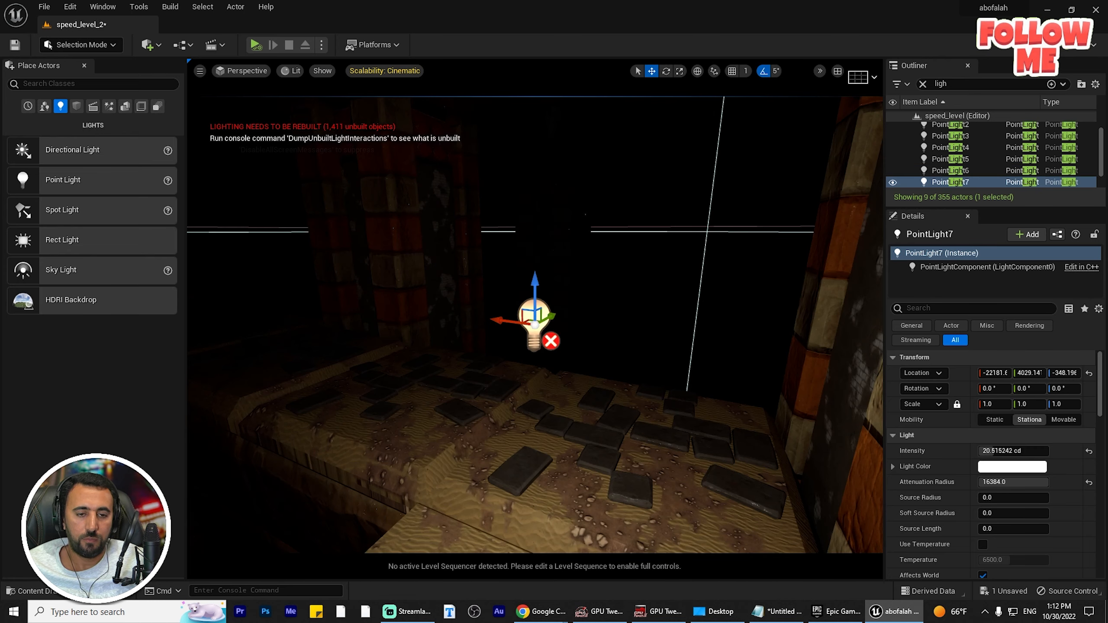
Step: Examine the lighting in the lower corridor around the newest point light, including the exit stair mist
alt+drag(493, 384, 471, 399)
right_drag(472, 399, 439, 546)
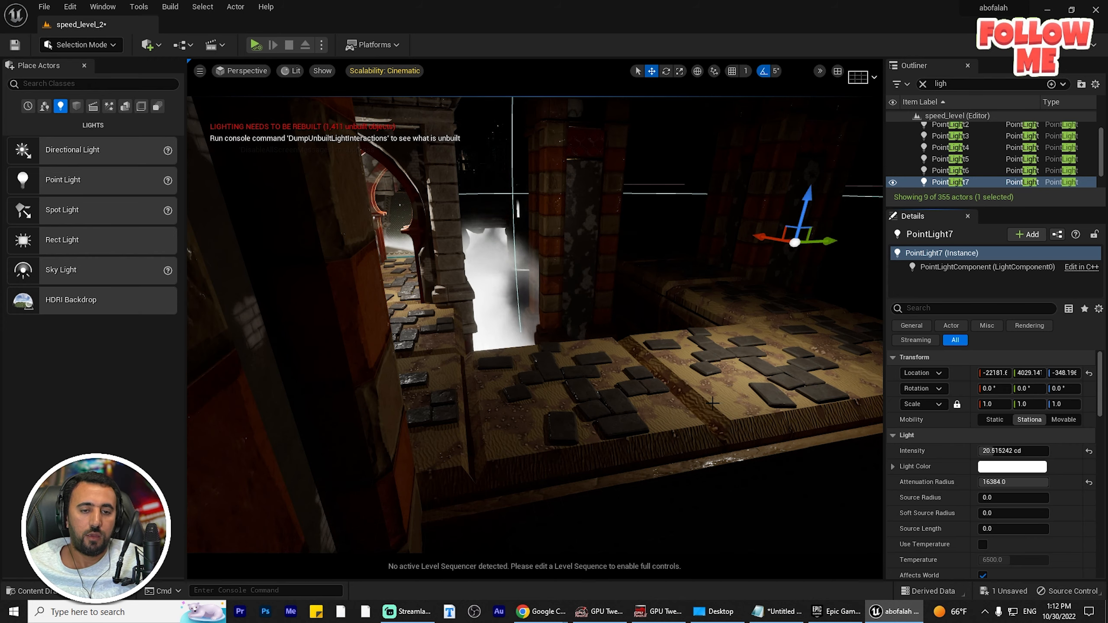
right_drag(577, 427, 577, 427)
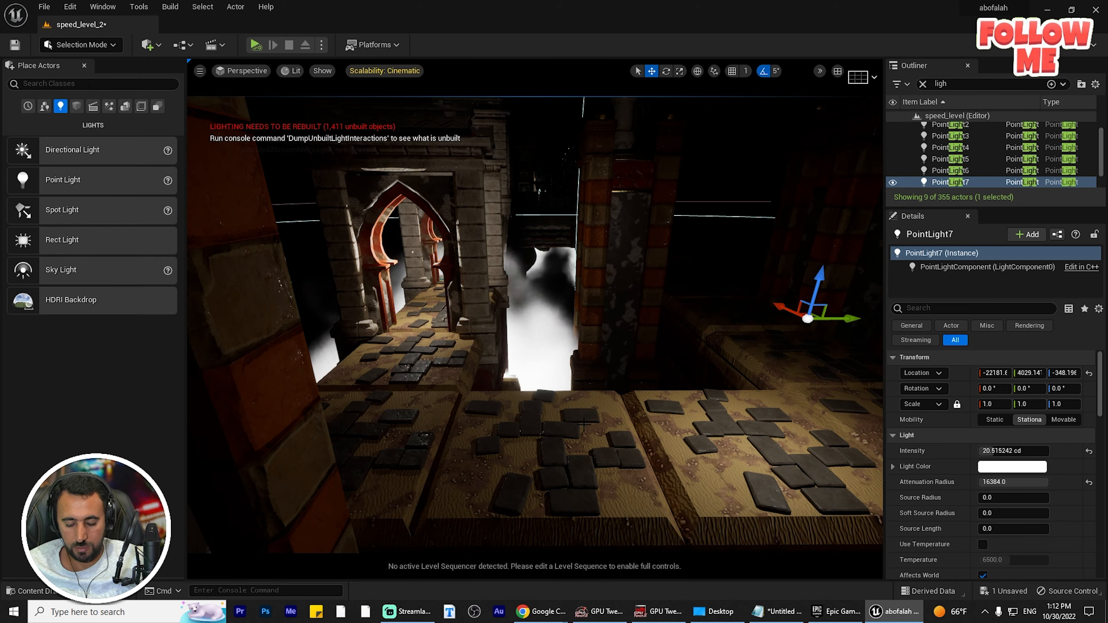
key(ctrl+l)
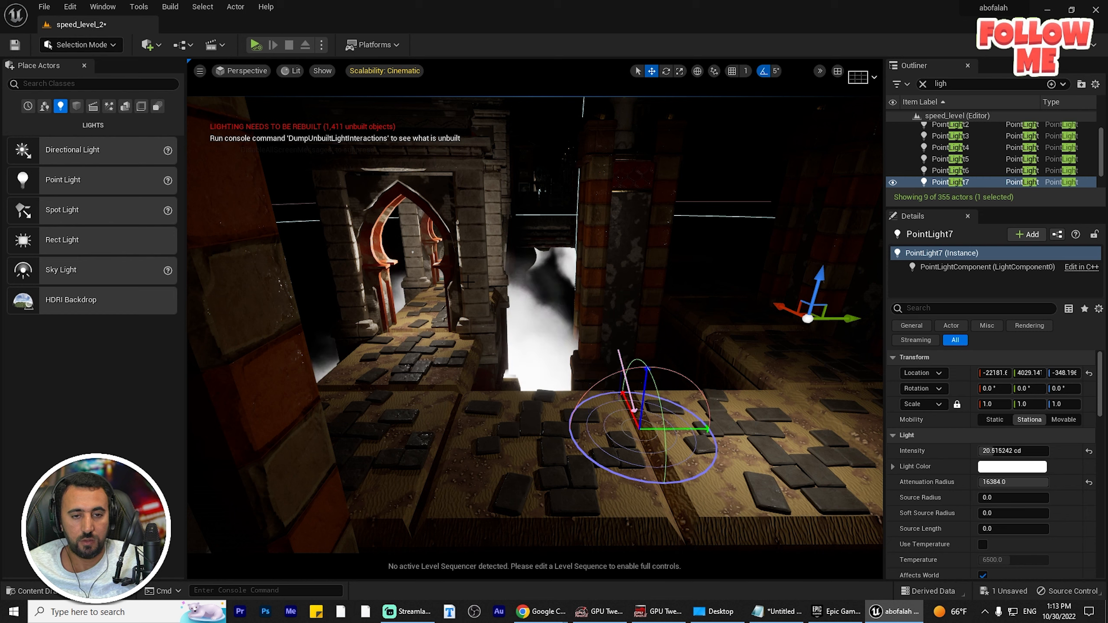
click(538, 187)
right_drag(702, 263, 781, 264)
key(s)
key(s)
right_drag(534, 380, 534, 379)
key(s)
click(553, 353)
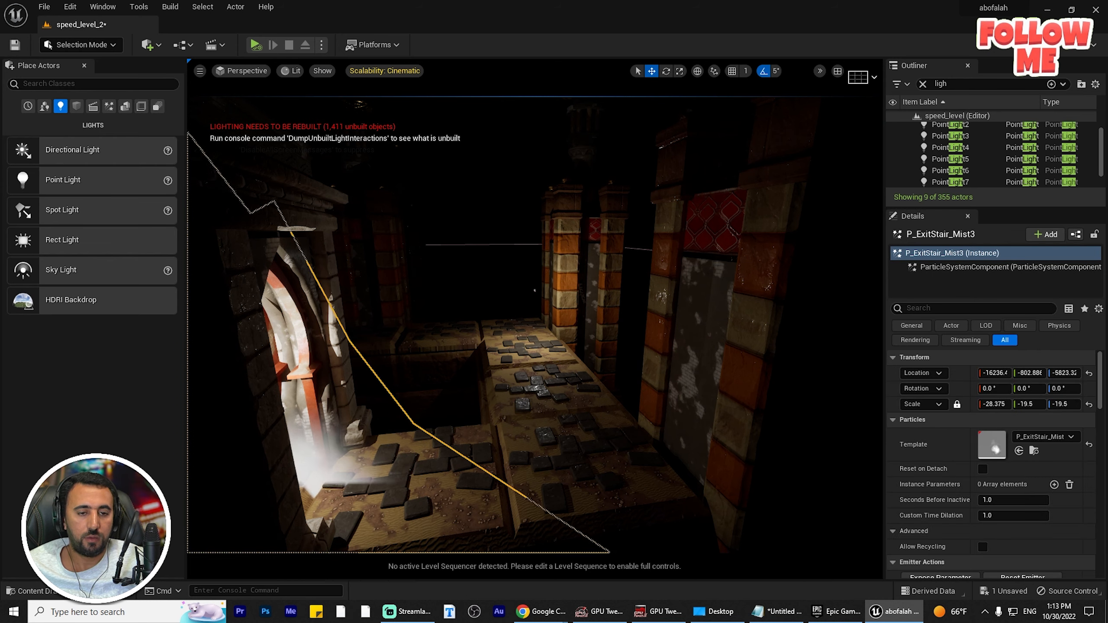
key(f)
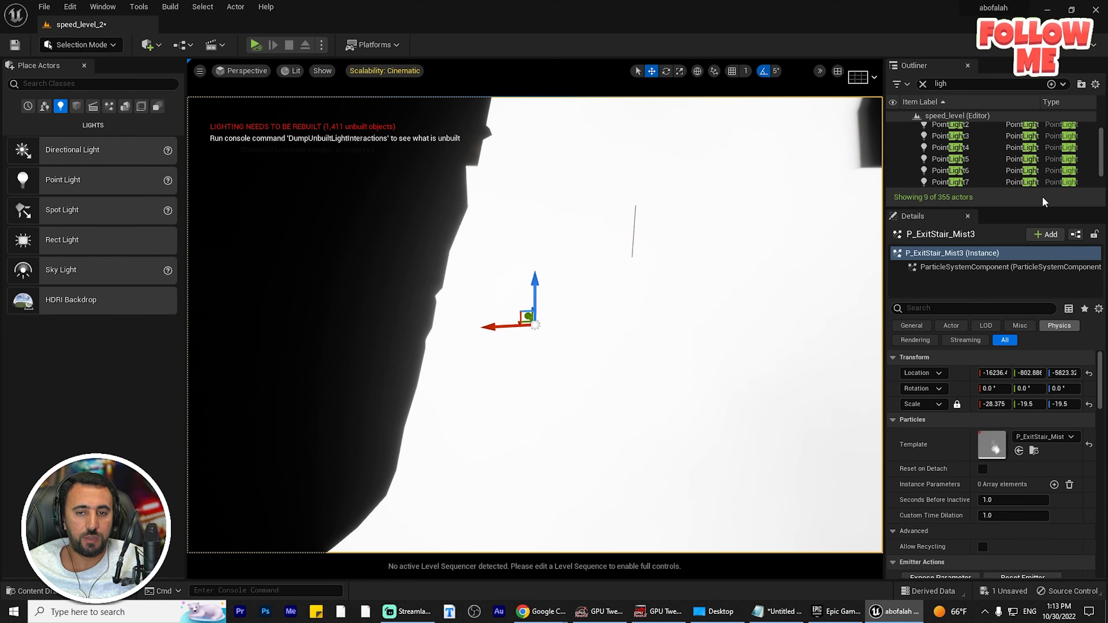
Step: Select PointLight6 and examine the lit walkways around it from above
click(931, 171)
scroll(535, 325, down, 1)
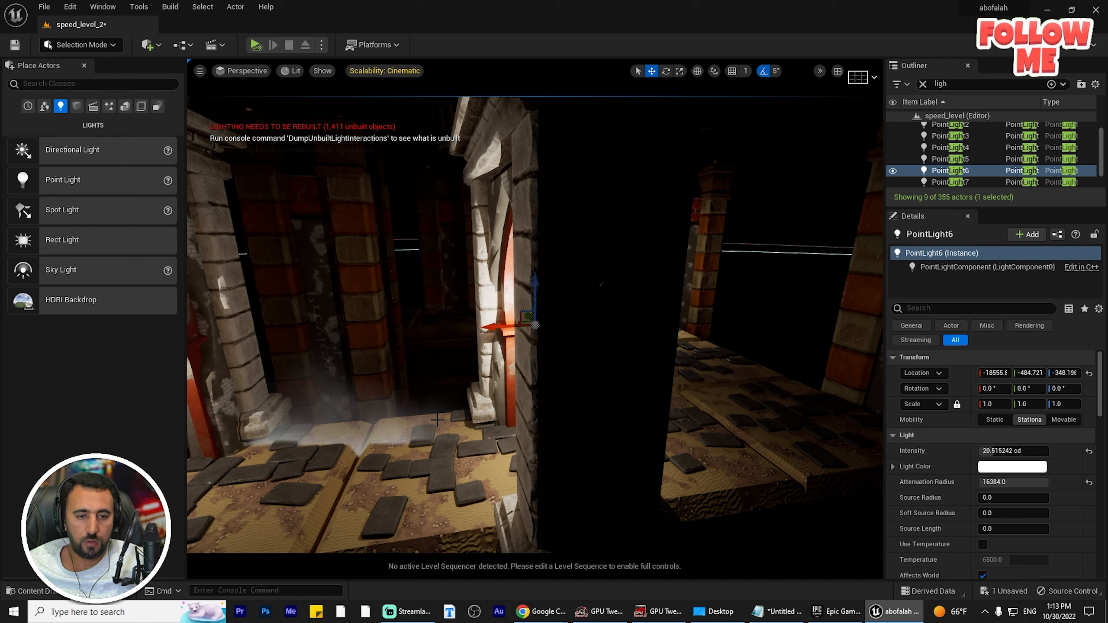
scroll(535, 325, down, 1)
alt+drag(699, 314, 646, 375)
scroll(699, 314, down, 2)
middle_drag(699, 314, 718, 218)
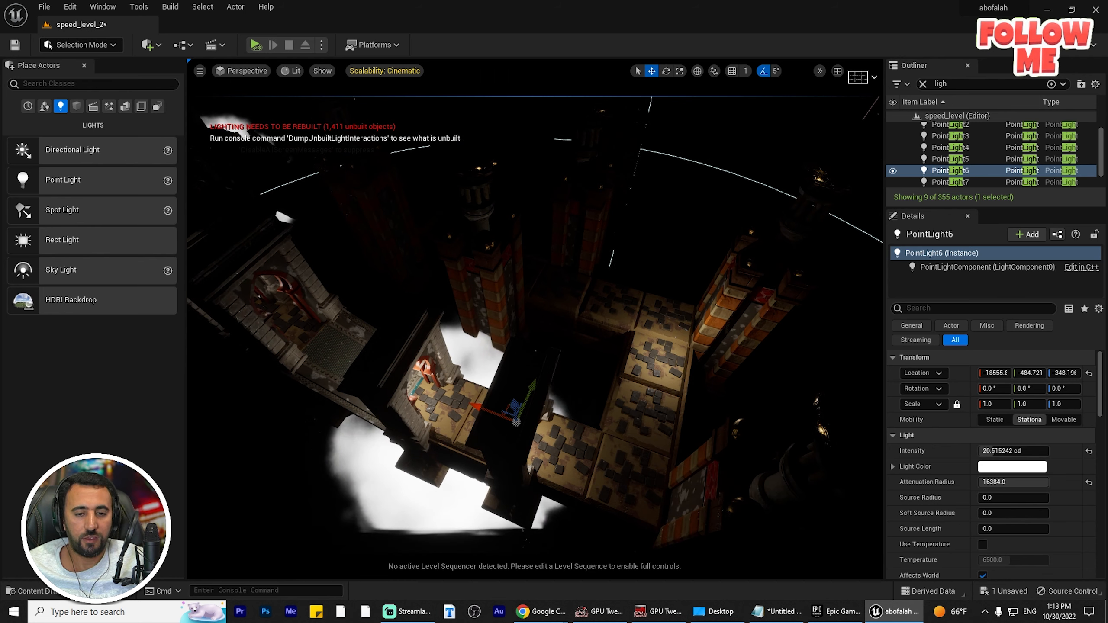
alt+drag(698, 315, 450, 288)
right_drag(535, 319, 480, 345)
scroll(955, 173, down, 1)
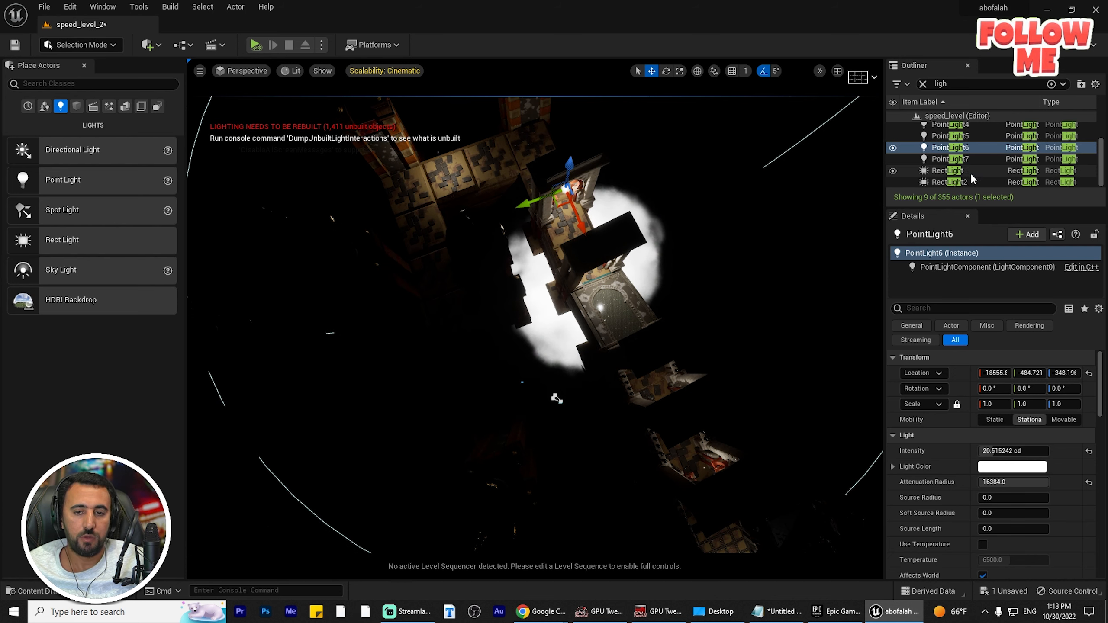
Step: Duplicate PointLight7 twice along the corridor, leaving the last copy at about X -16066, Y 12308, Z -348
click(952, 159)
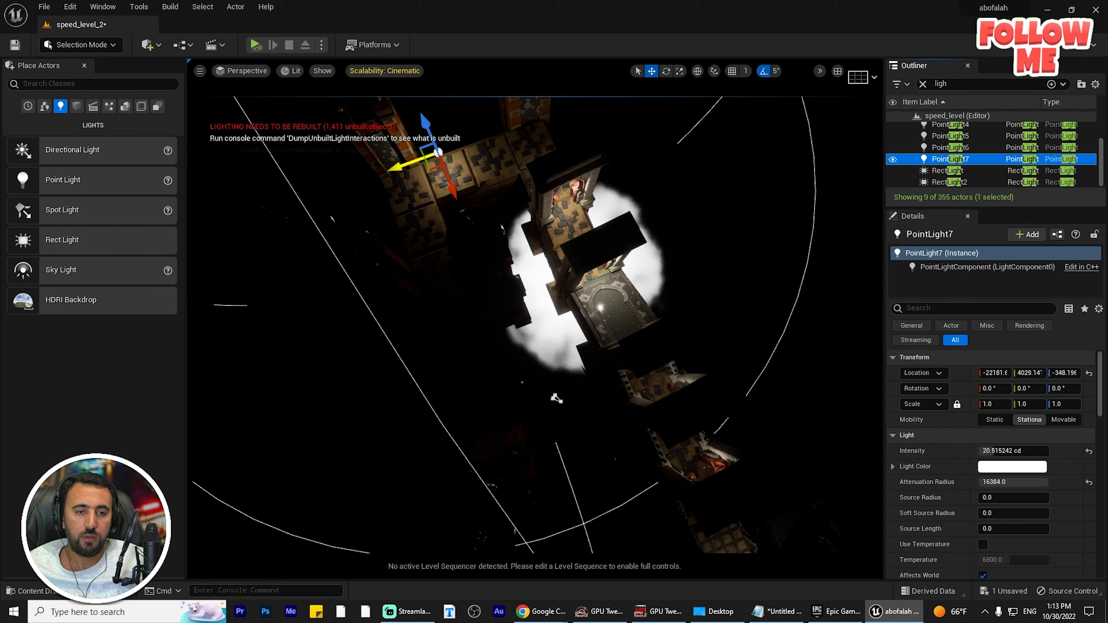
alt+drag(401, 166, 371, 176)
drag(424, 202, 245, 335)
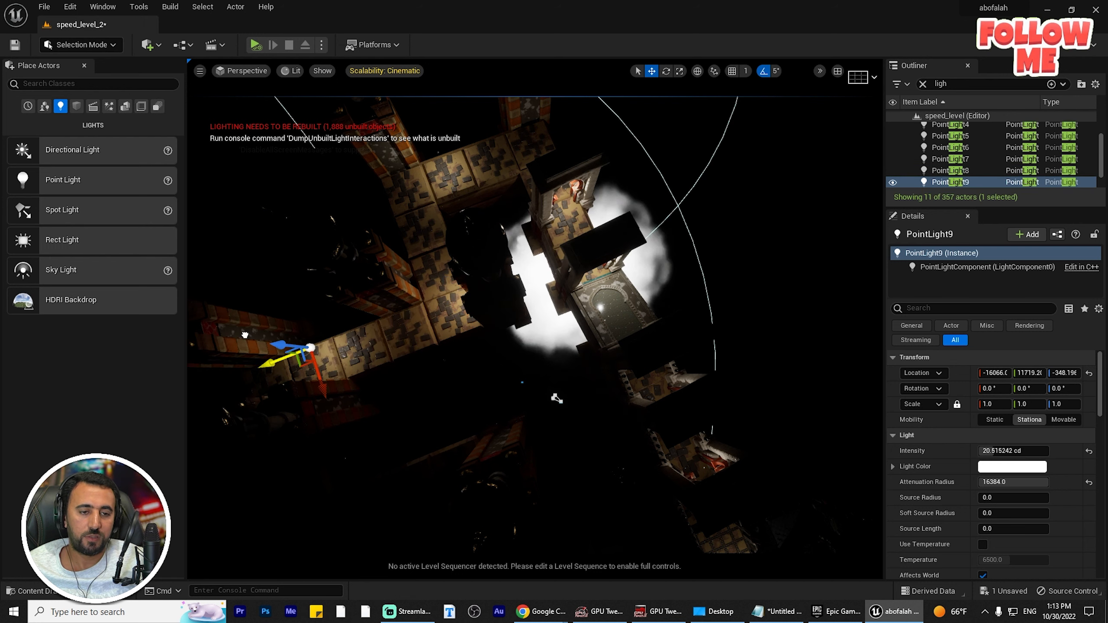
key(ctrl+z)
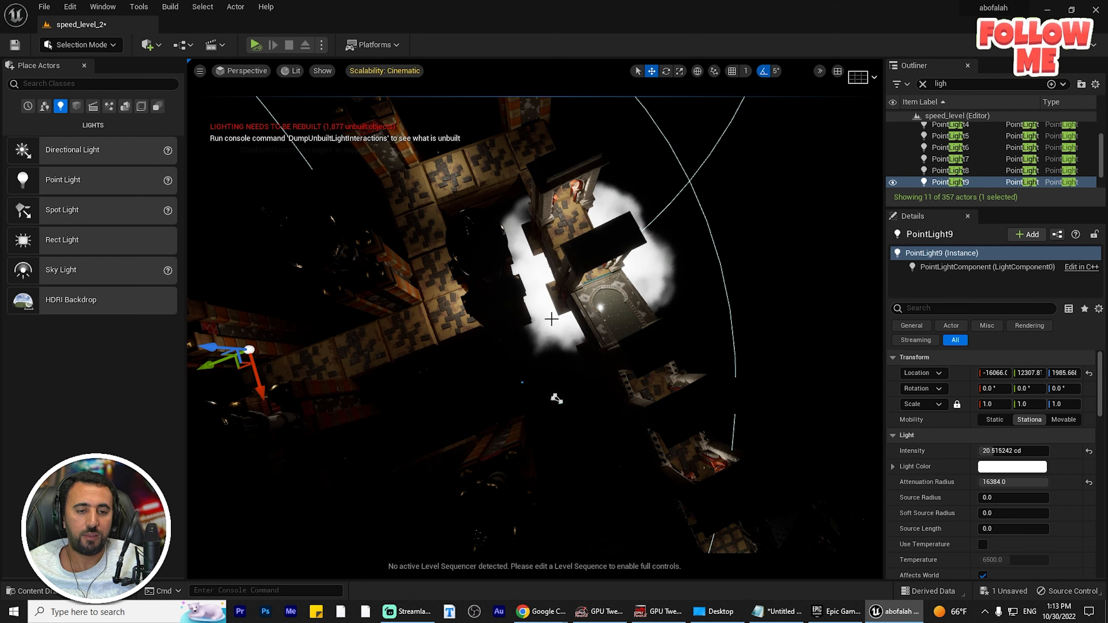
Step: Examine the lighting at floor level along the stone corridor with the newly placed point lights
right_drag(391, 371, 384, 331)
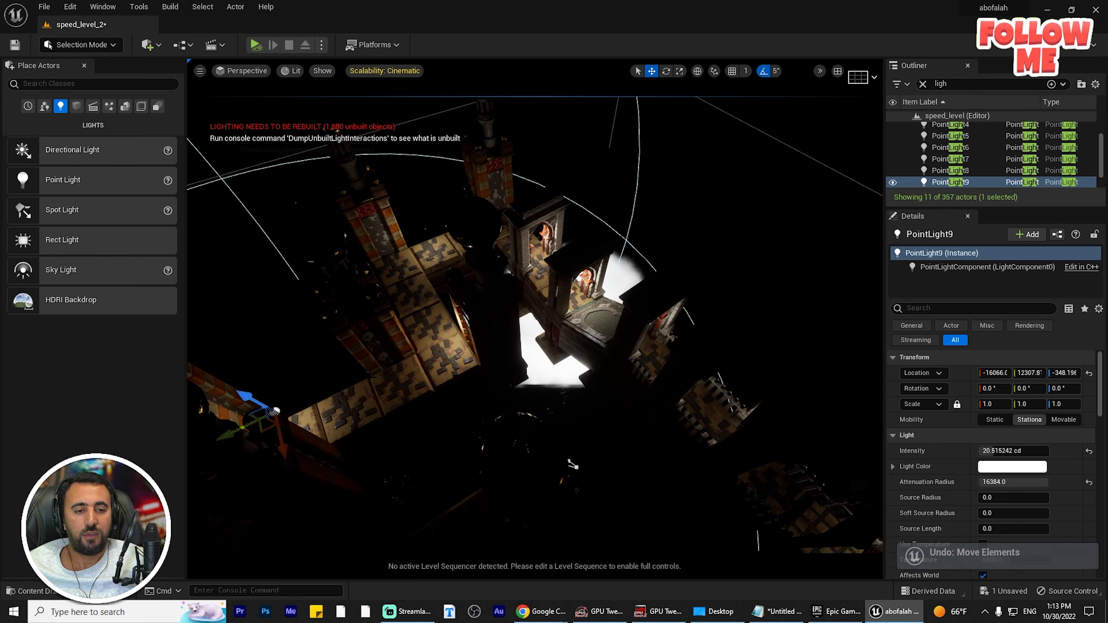
click(391, 371)
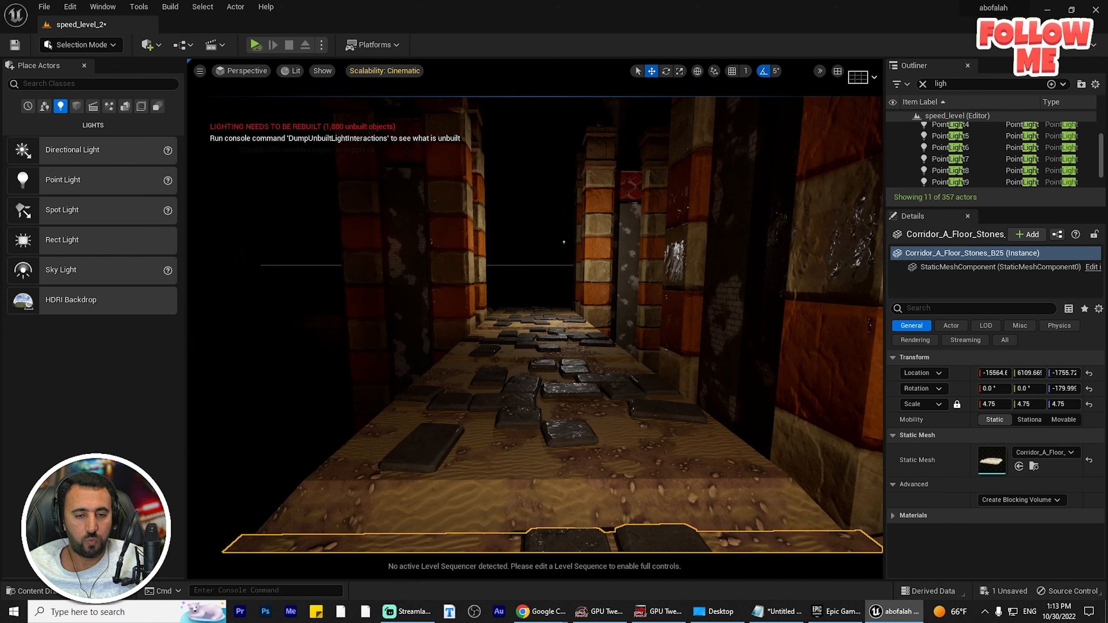
key(w)
right_drag(391, 371, 305, 349)
key(w)
key(w)
key(w)
key(w)
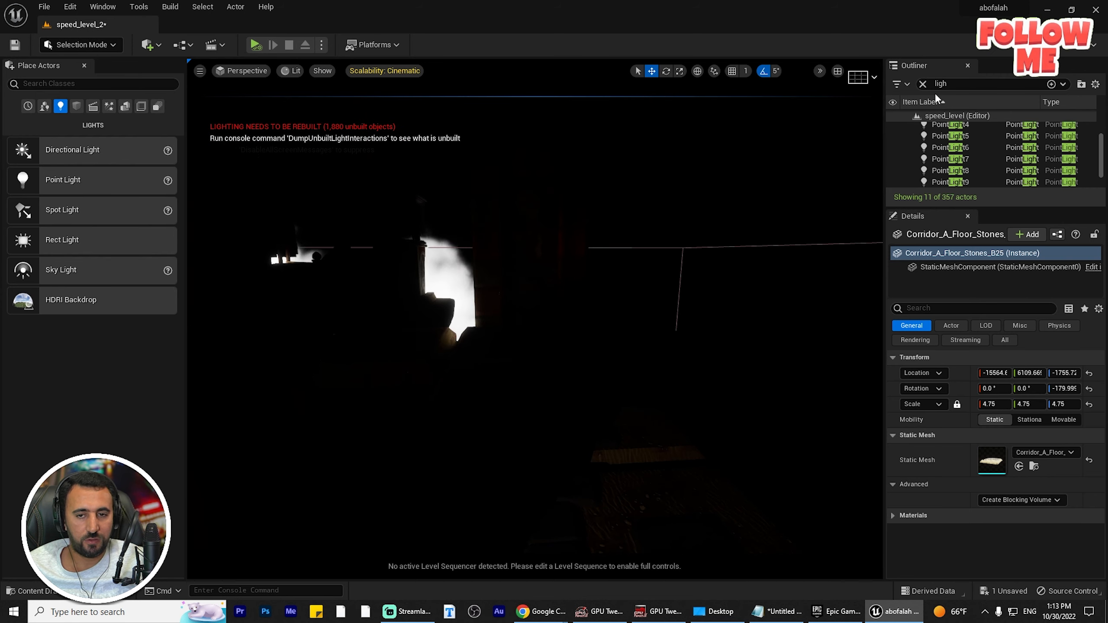
Step: Duplicate PointLight9 along the stone corridor, placing the copy at about Y 13570
click(964, 170)
drag(684, 400, 565, 448)
key(s)
right_drag(566, 447, 565, 445)
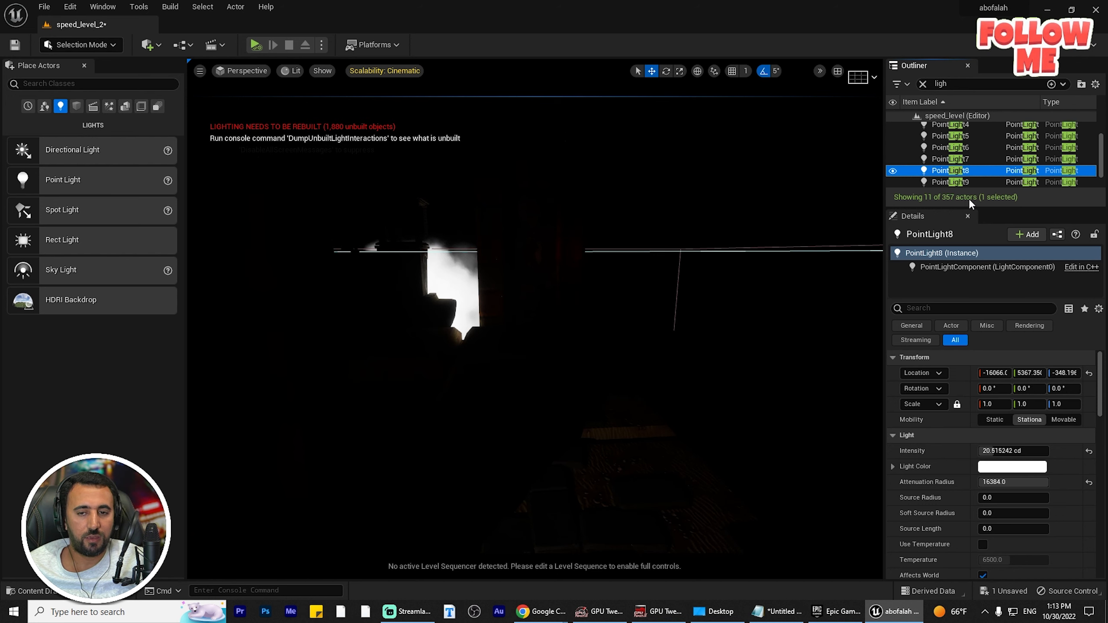
double_click(955, 182)
key(s)
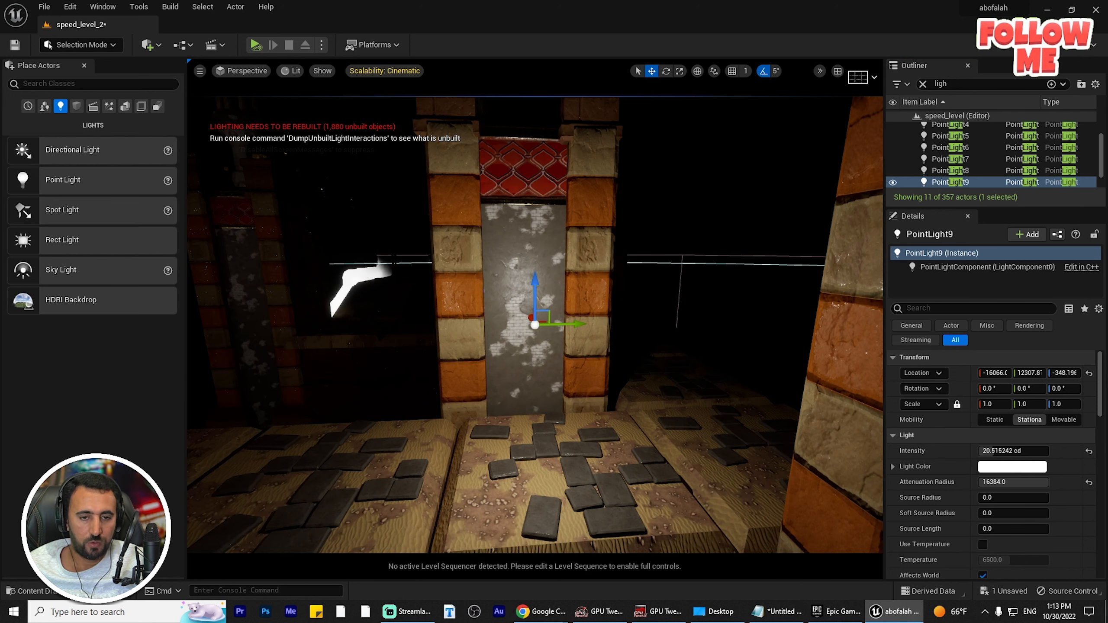
alt+drag(567, 323, 645, 356)
alt+drag(803, 372, 781, 404)
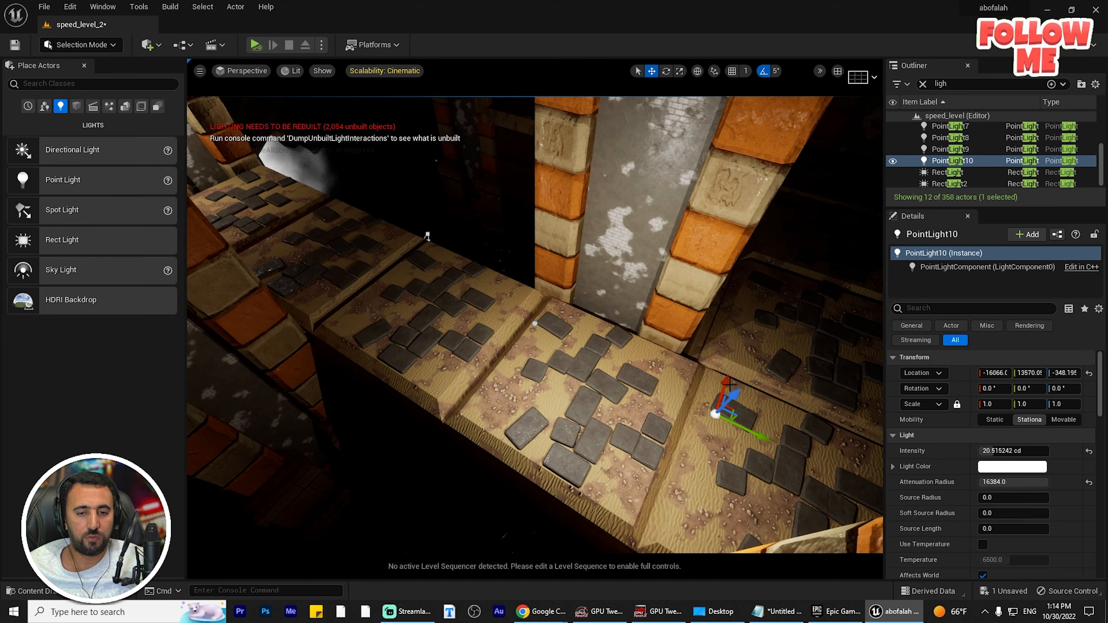
Step: Move the new point light copy across to the adjoining walkway, at about X -12249, Y 13865
drag(726, 381, 883, 172)
scroll(829, 192, down, 3)
alt+drag(742, 262, 785, 201)
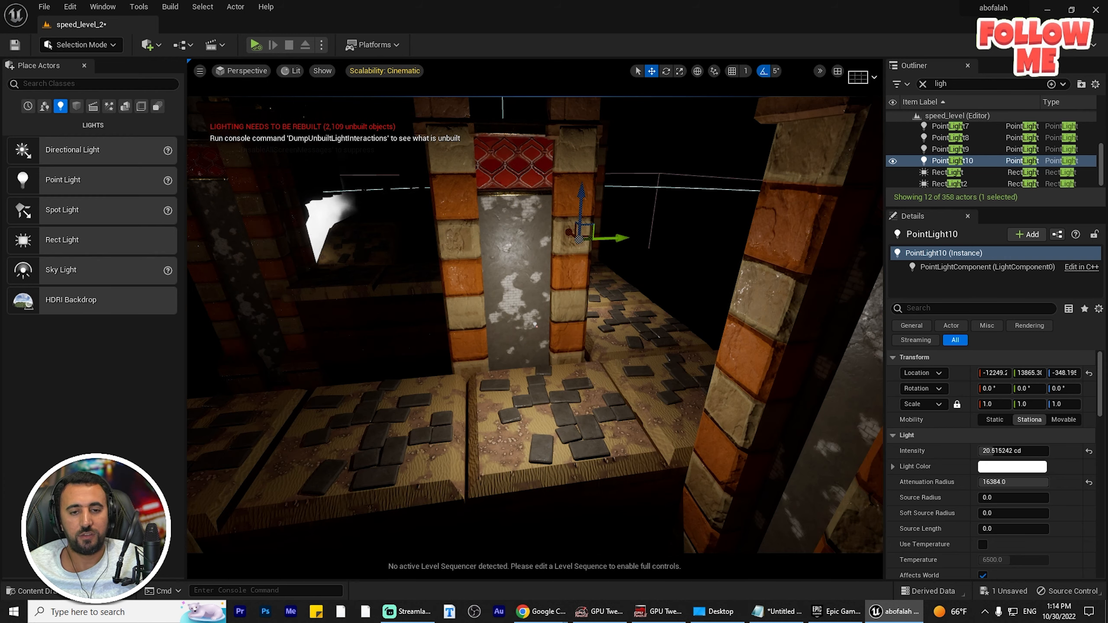
key(f)
scroll(535, 325, down, 2)
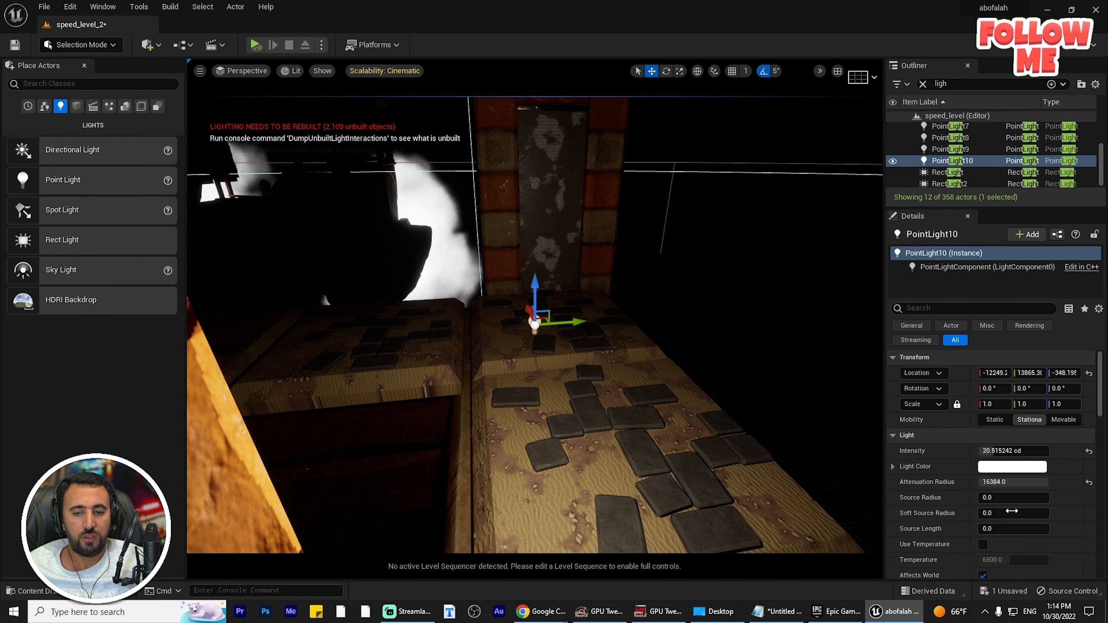
Step: Set the new point light's color to pale blue (hex sRGB BCDAFF) and shift the light to about Y 14178
click(1002, 469)
mouse_move(851, 412)
mouse_down()
mouse_move(842, 421)
mouse_move(844, 406)
mouse_move(847, 418)
mouse_up()
scroll(502, 429, down, 3)
alt+drag(510, 476, 332, 478)
drag(535, 350, 542, 366)
mouse_move(820, 378)
mouse_down()
mouse_move(823, 355)
mouse_move(797, 376)
mouse_up()
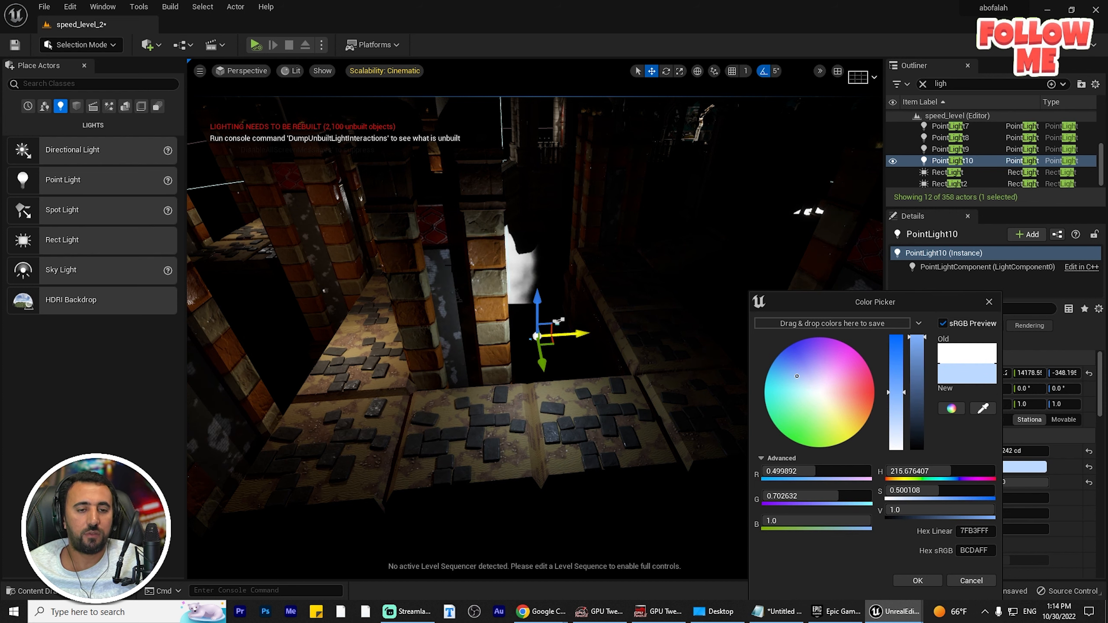
alt+drag(491, 444, 513, 384)
click(989, 302)
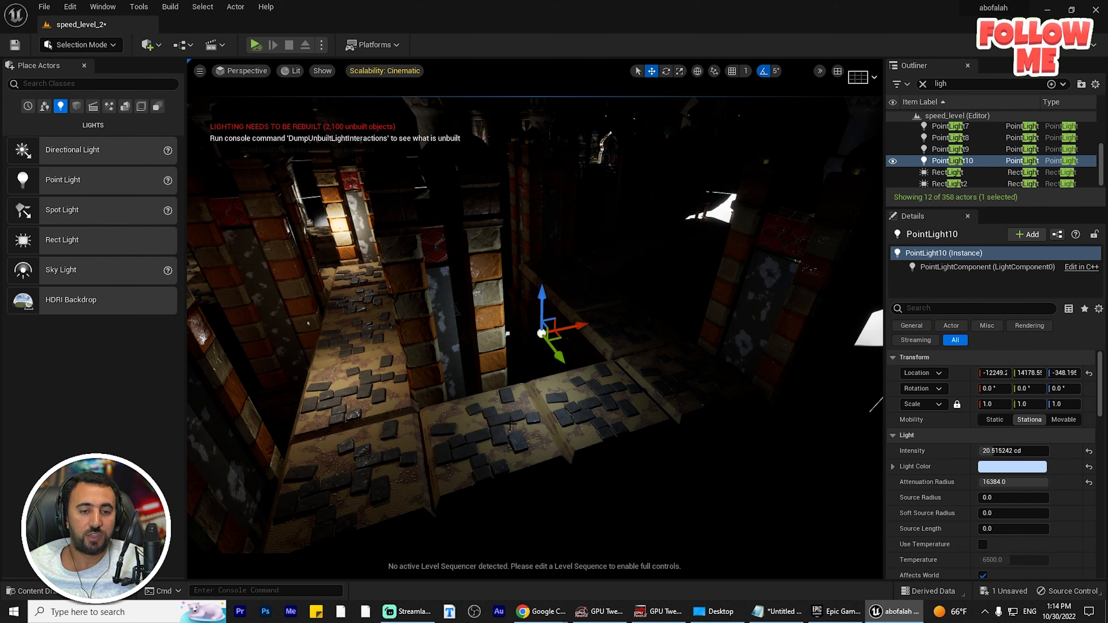